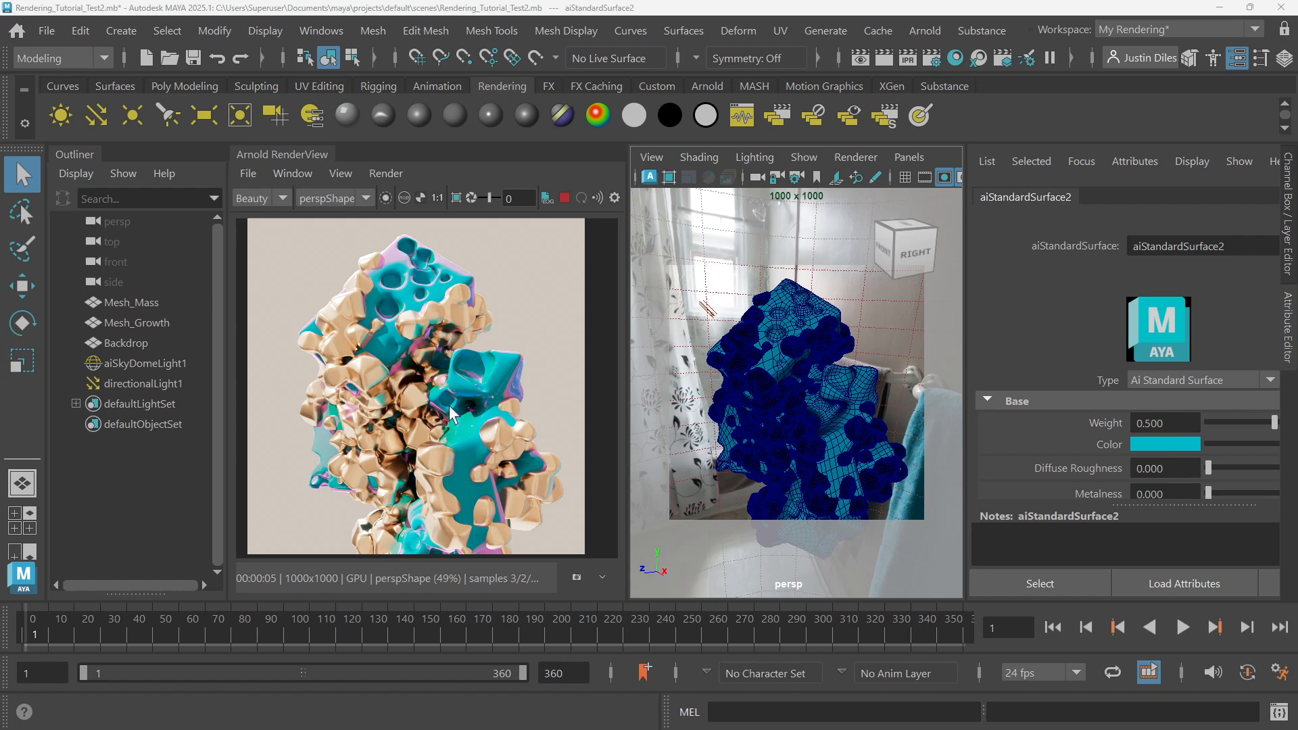
Inspect the aiStandardSurface2 shader network and its material presets in the Hypershade, then close it
click(957, 59)
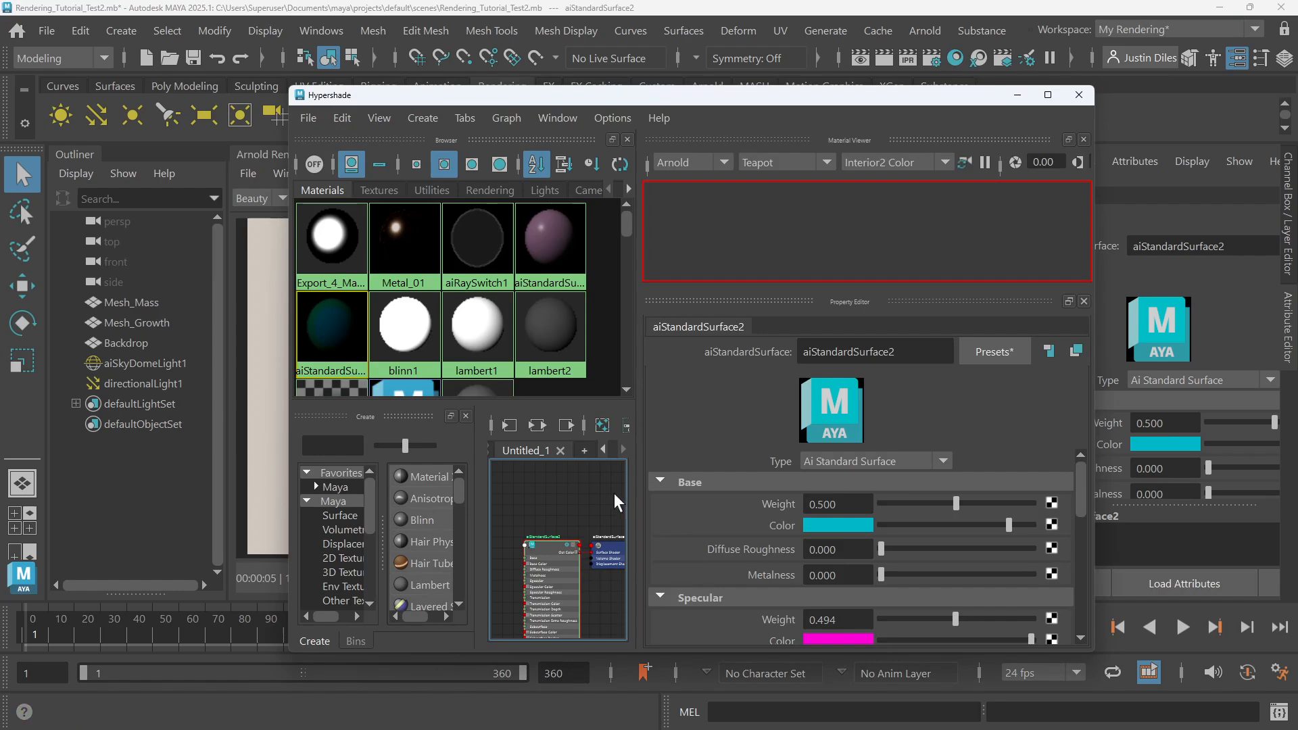
drag(744, 101, 747, 6)
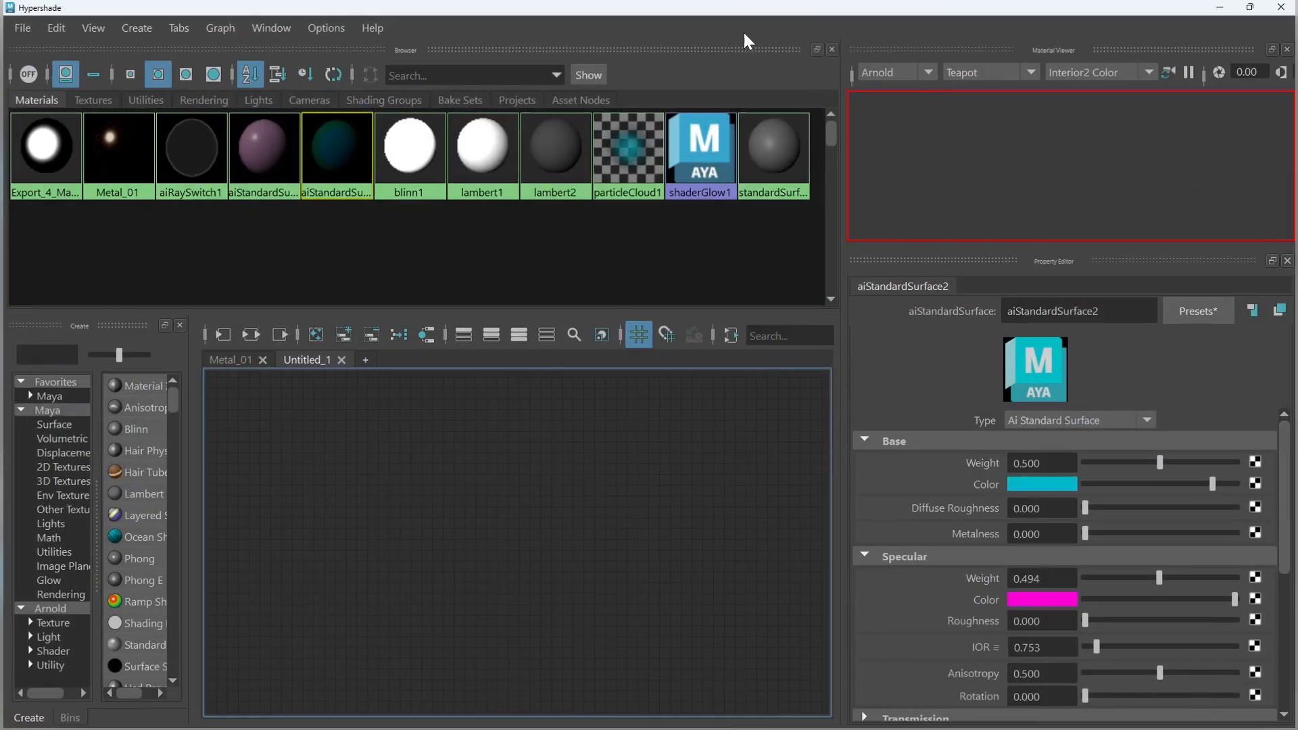
scroll(544, 488, up, 6)
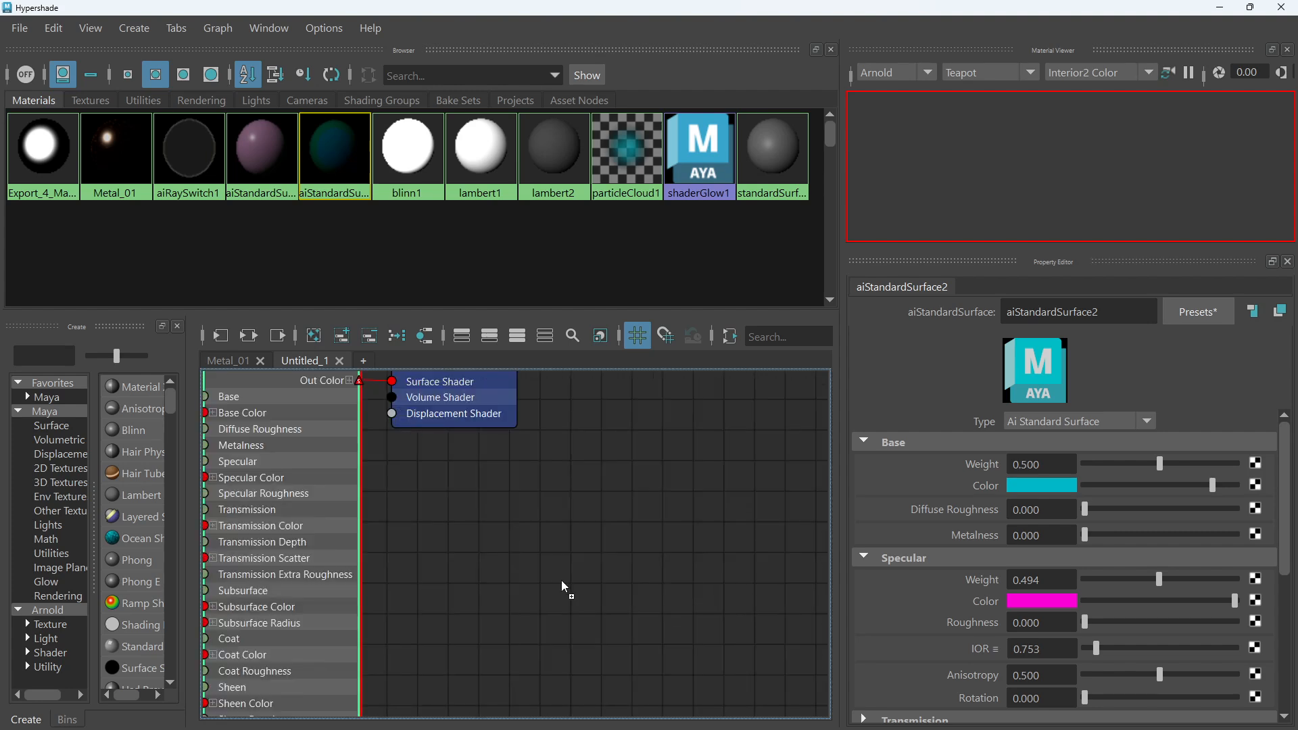
middle_drag(493, 516, 571, 610)
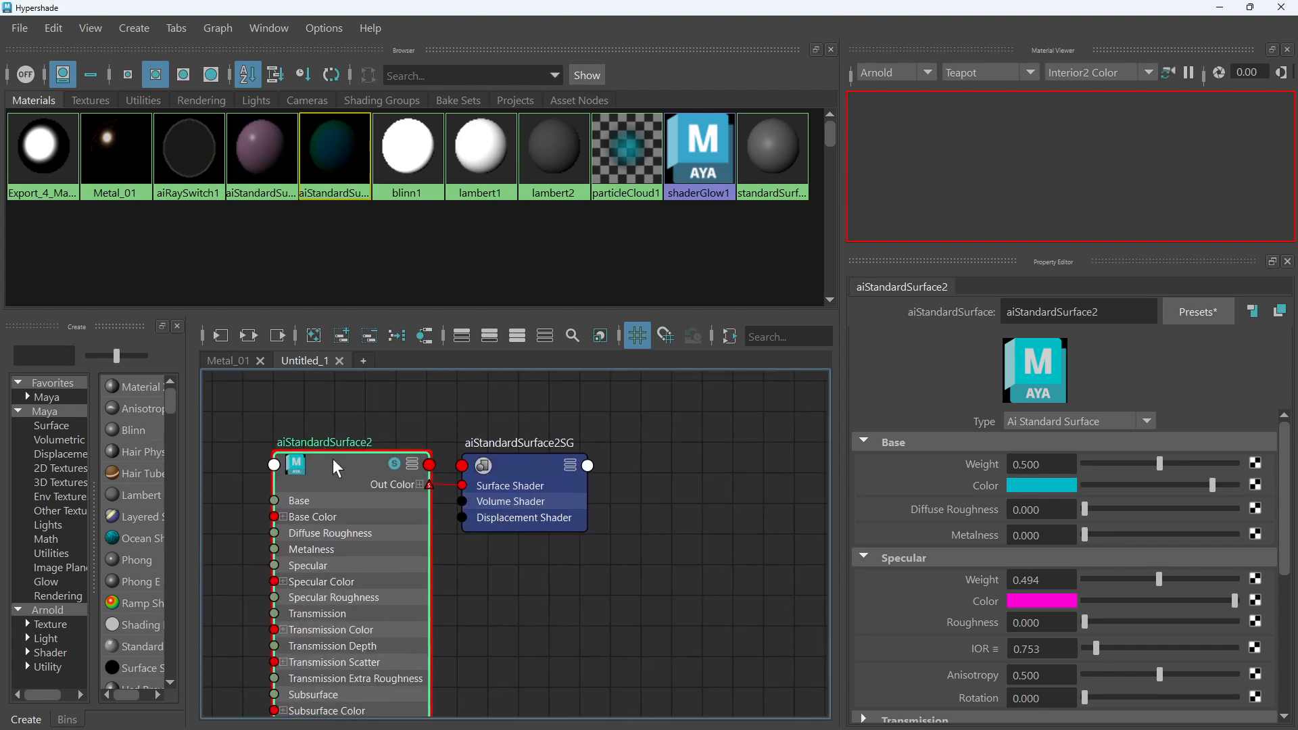
click(1193, 314)
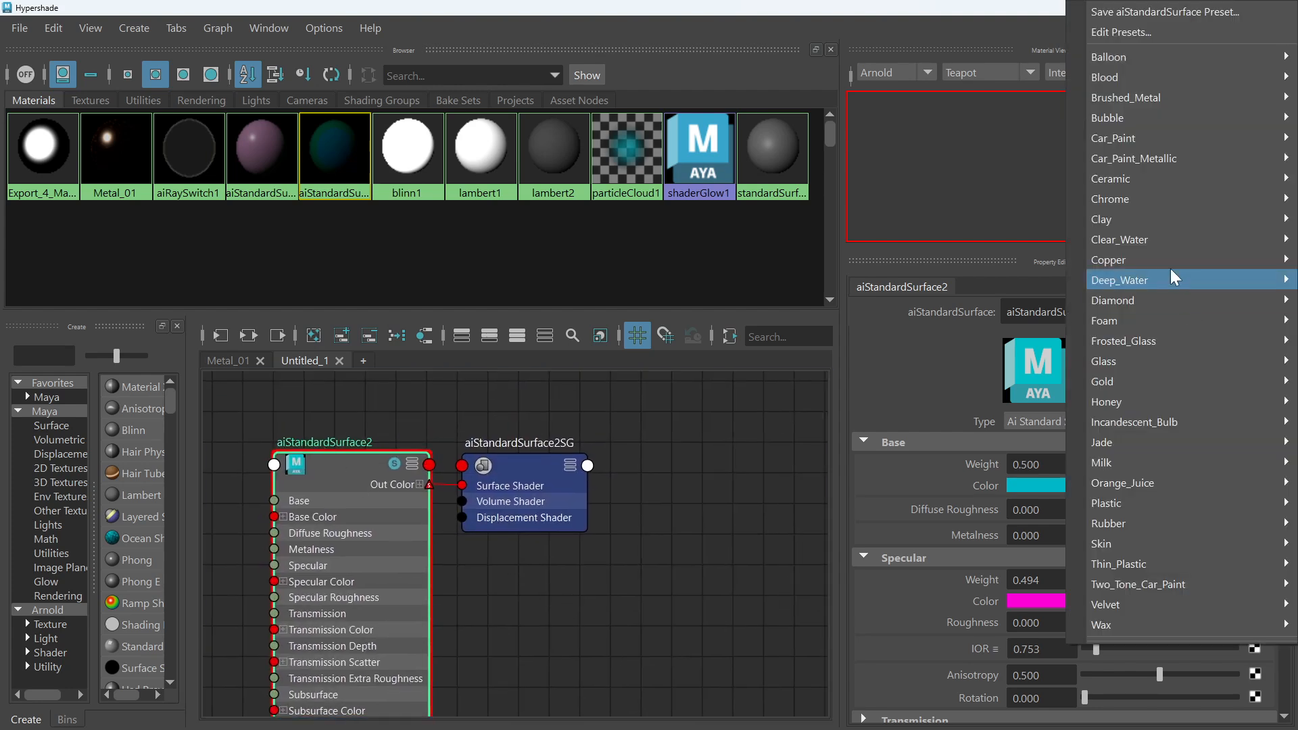
mouse_move(1153, 132)
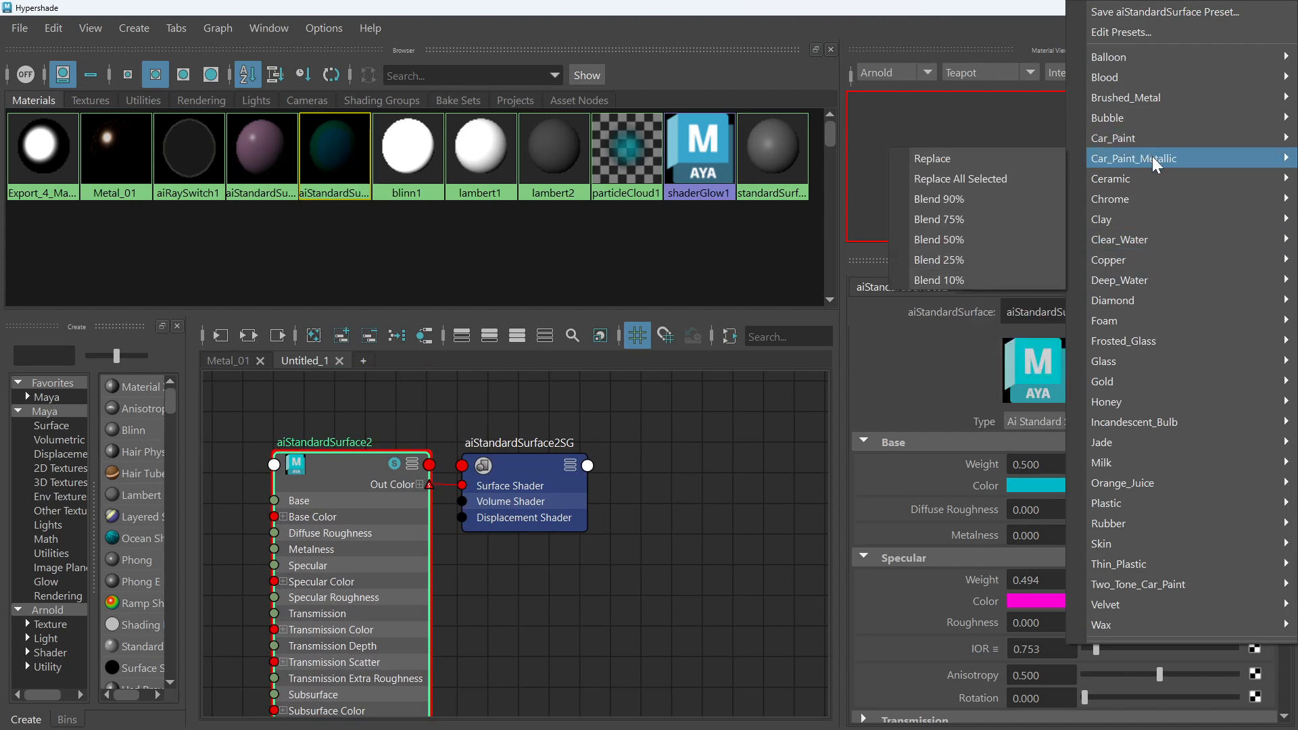
click(614, 413)
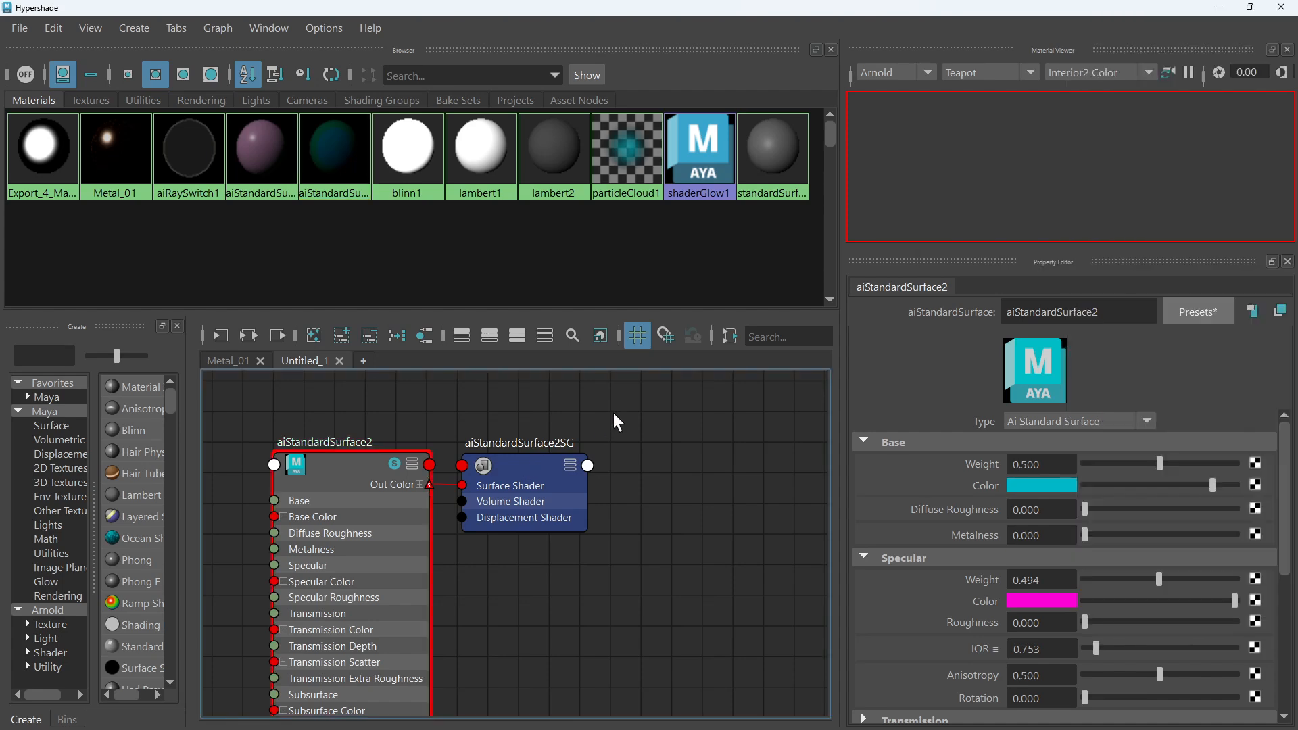
click(357, 468)
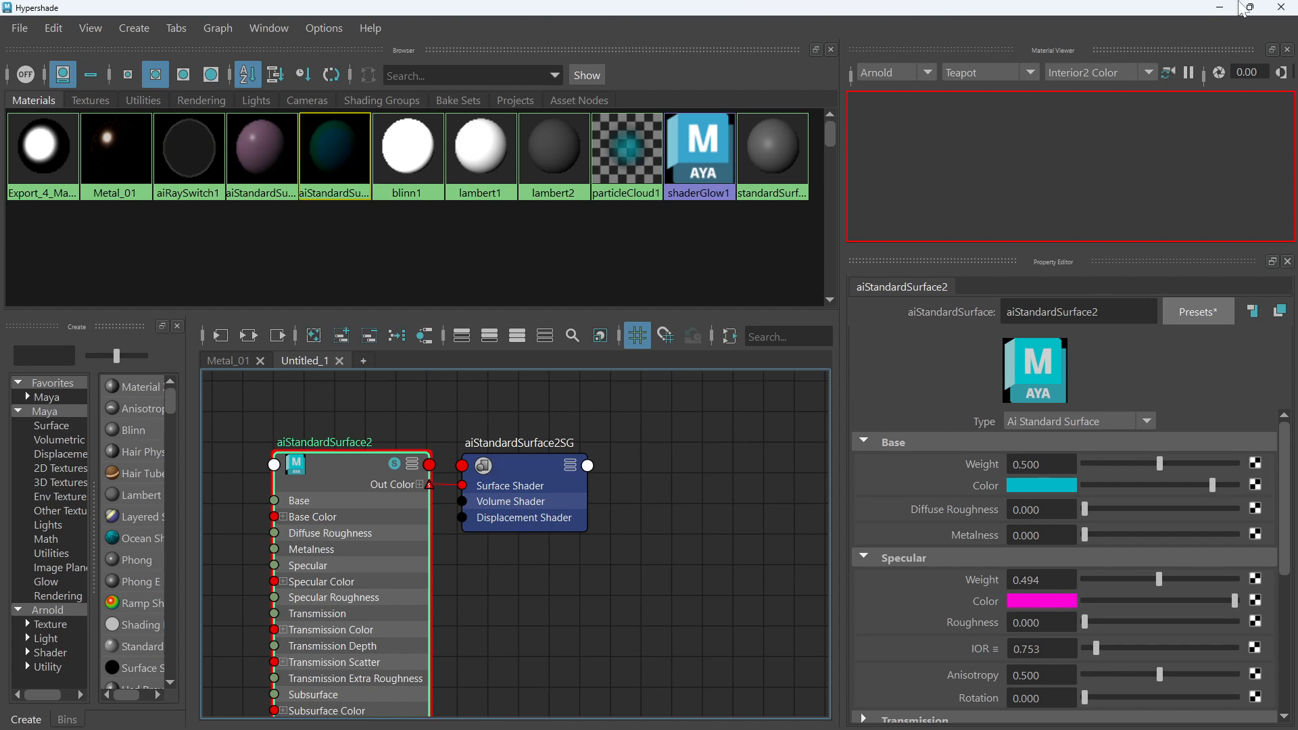
click(1282, 7)
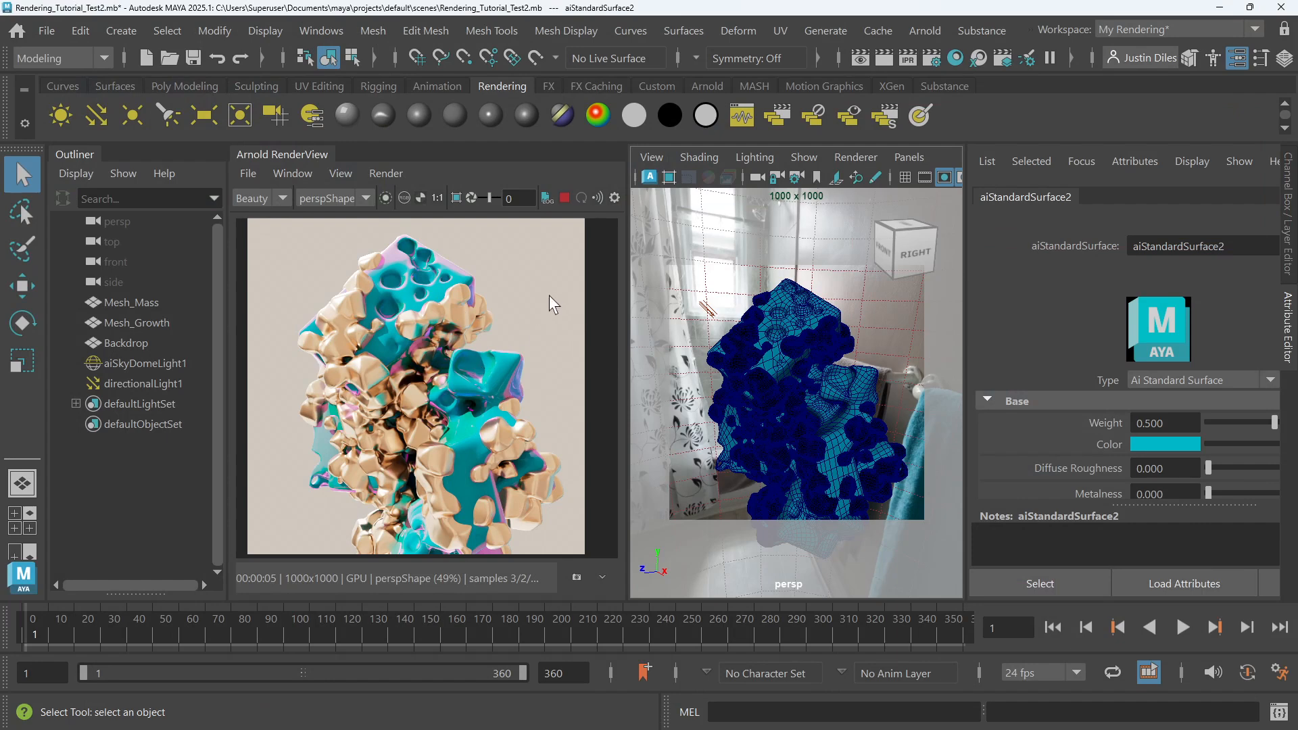
Examine the persp camera's attributes, deselect it and show the viewports in the four-view layout
click(115, 222)
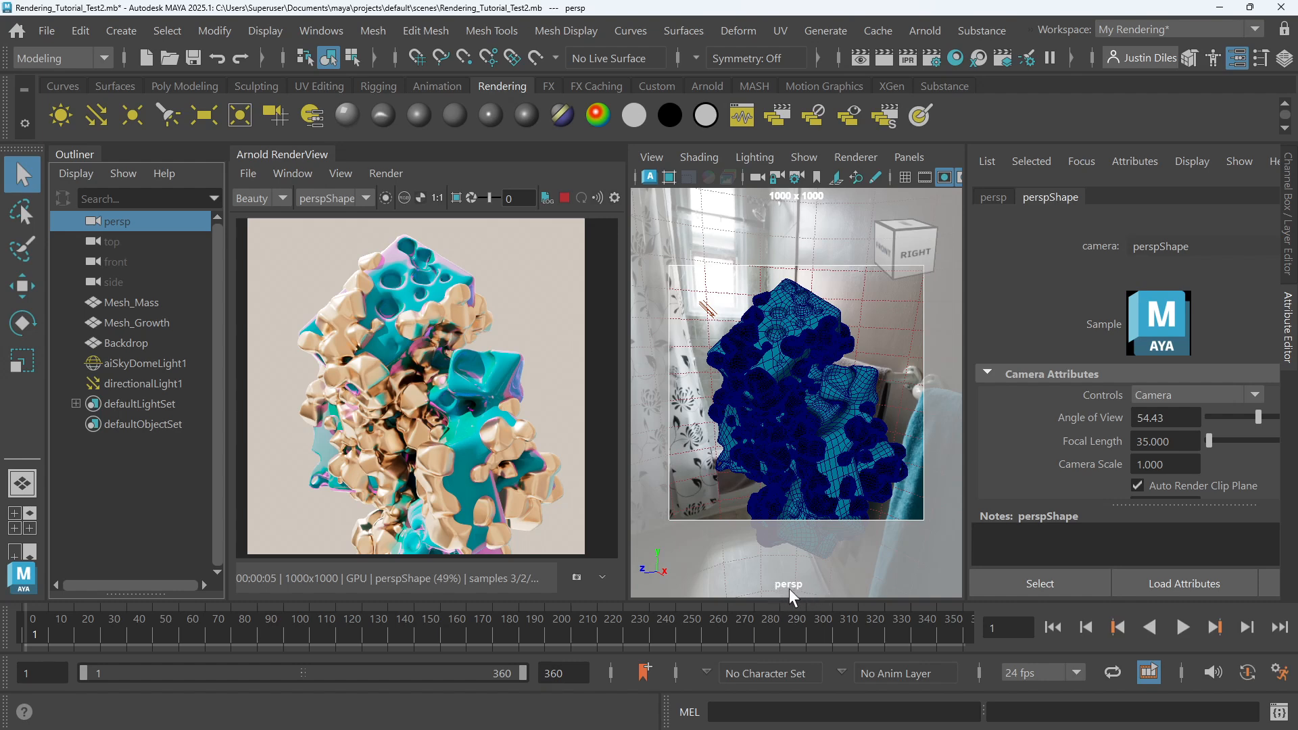
click(851, 311)
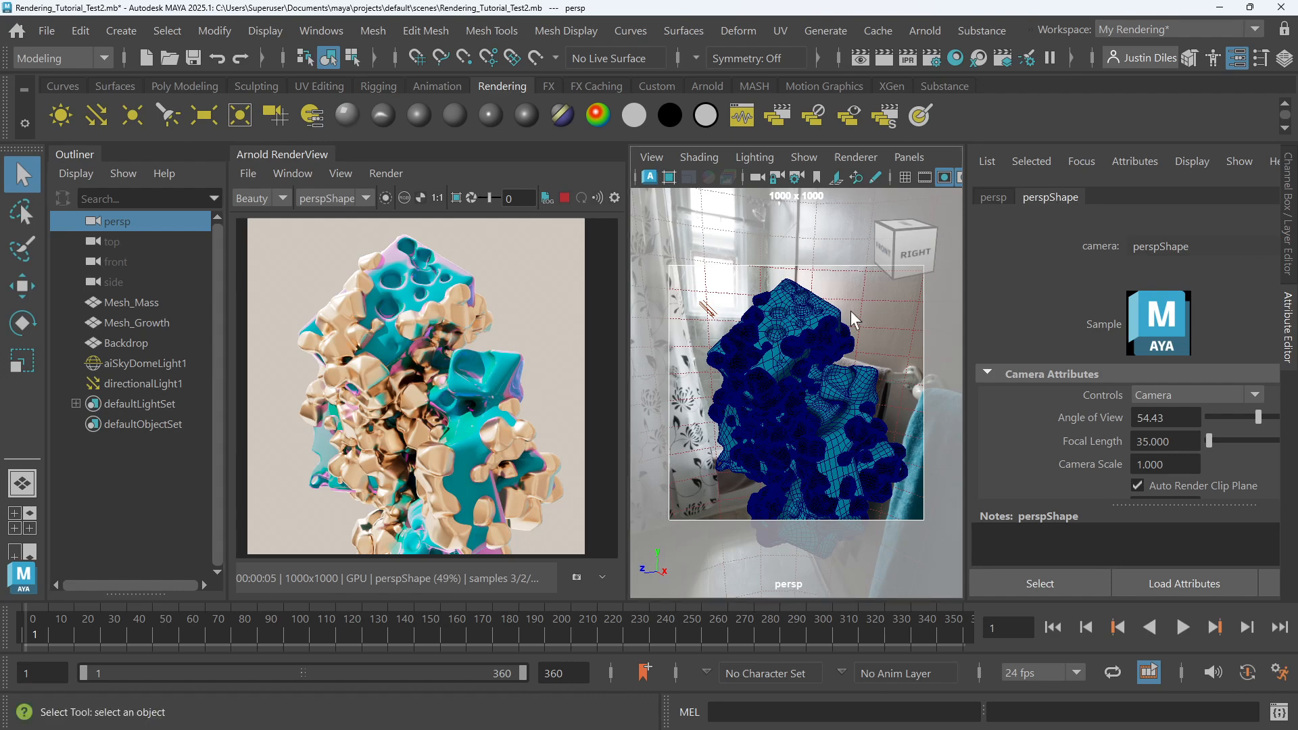
key(space)
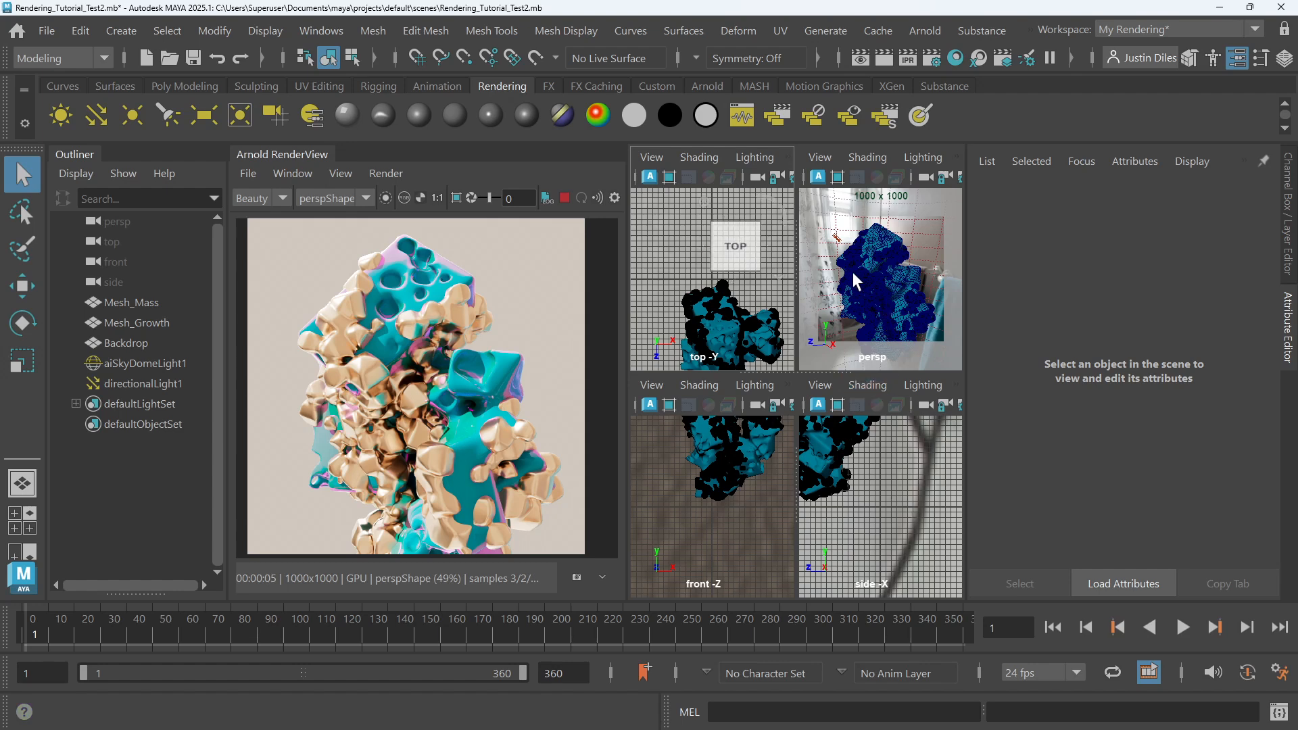
Switch to the General workspace and compare the four-view layout with the full-size persp view
click(1255, 29)
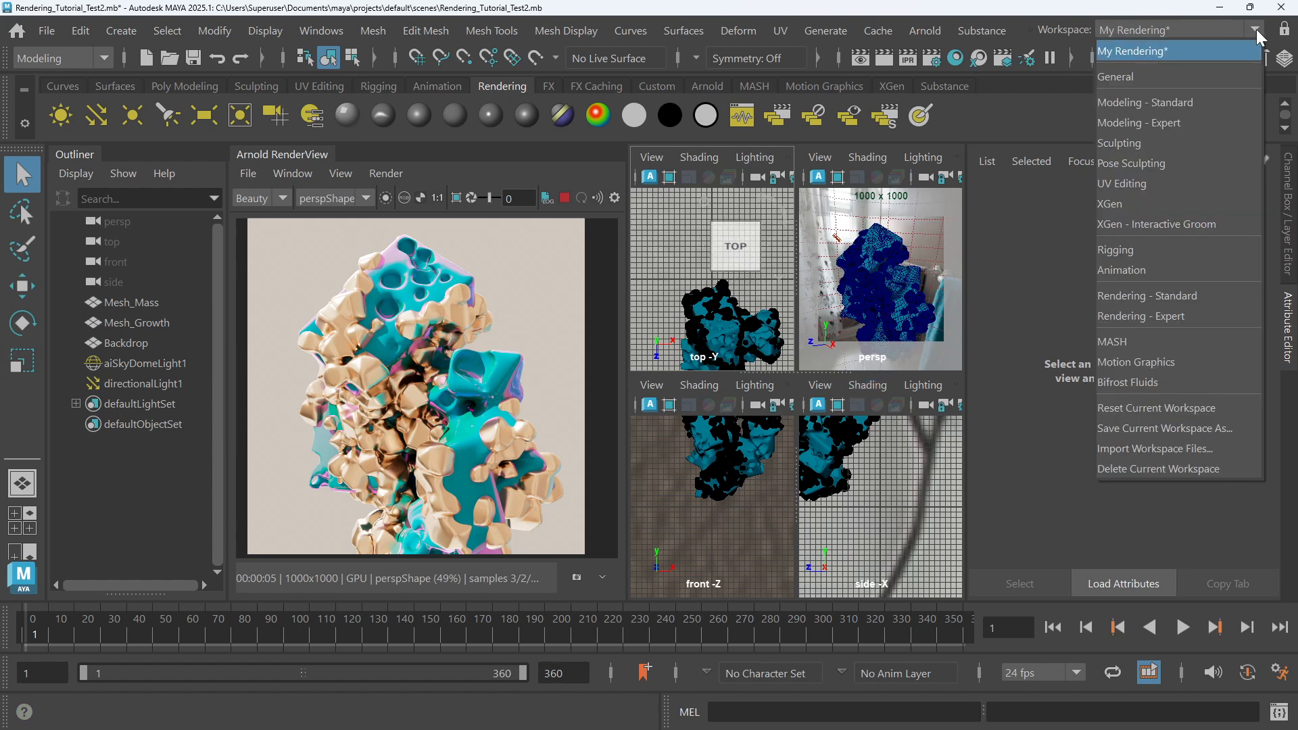
click(1207, 75)
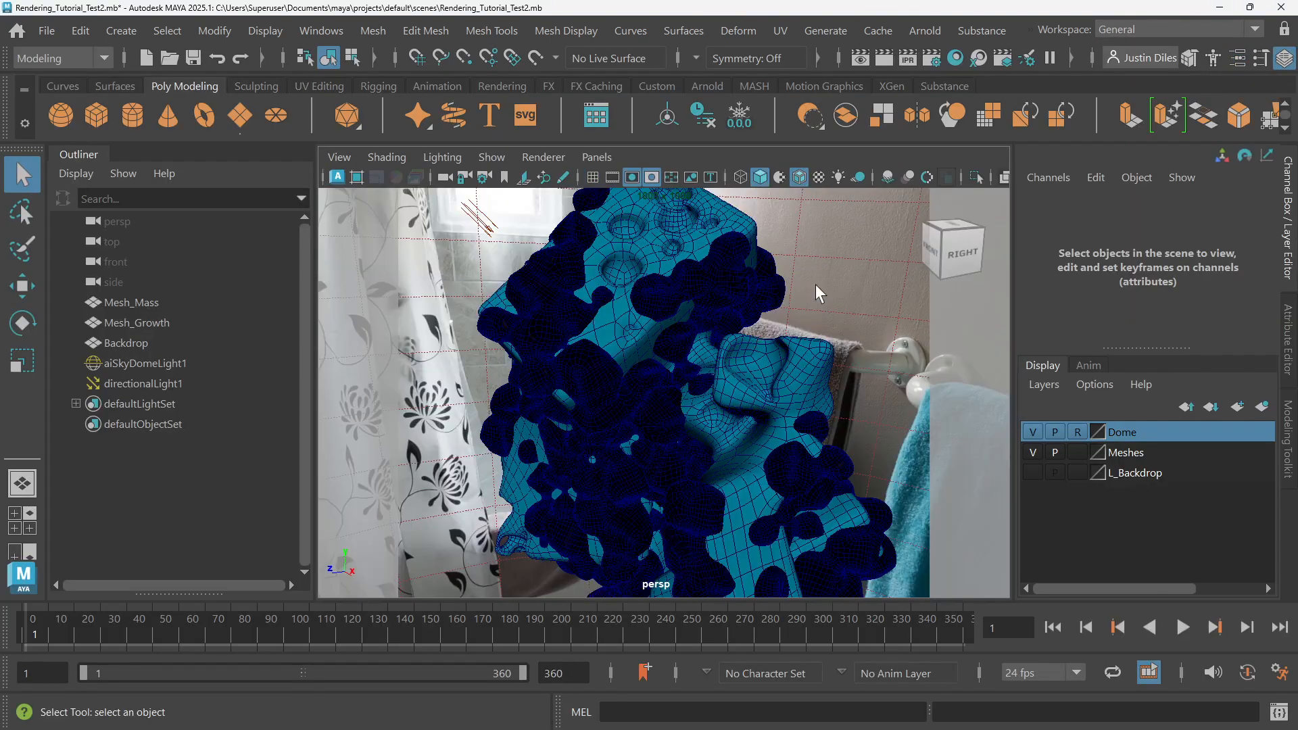
key(space)
key(space)
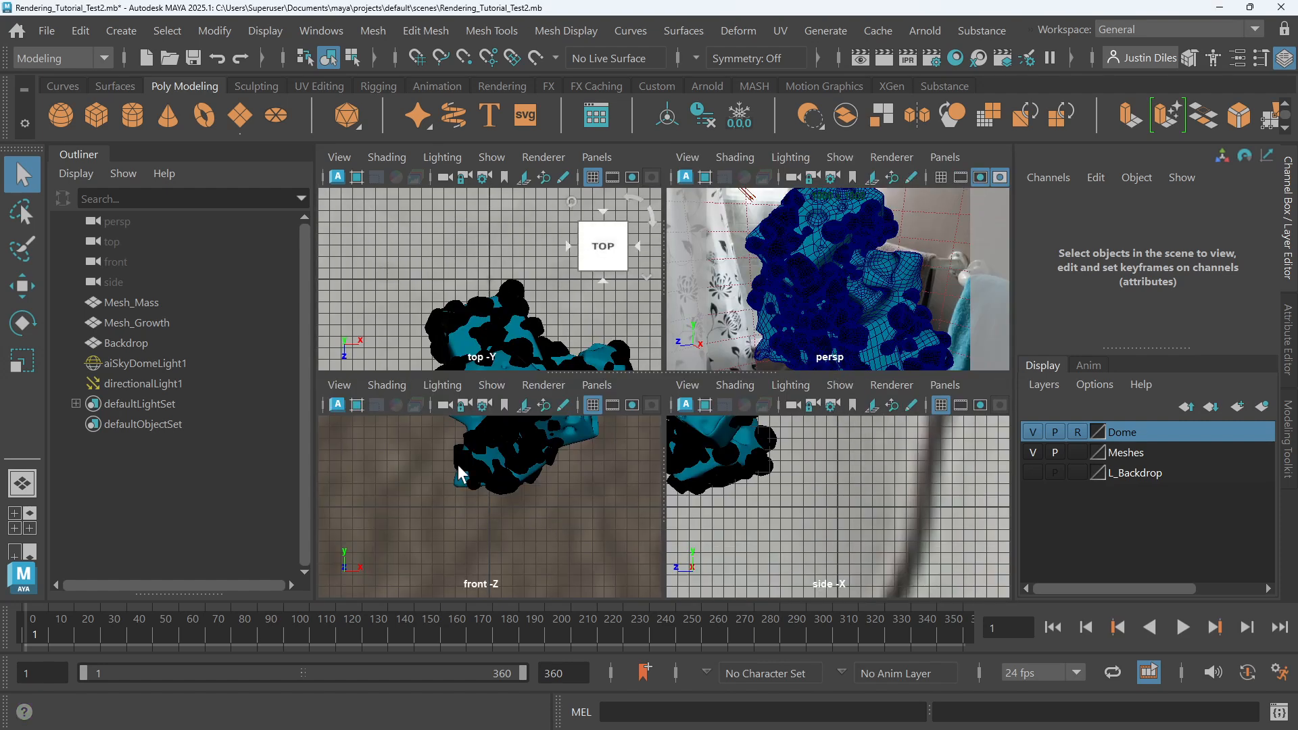
key(space)
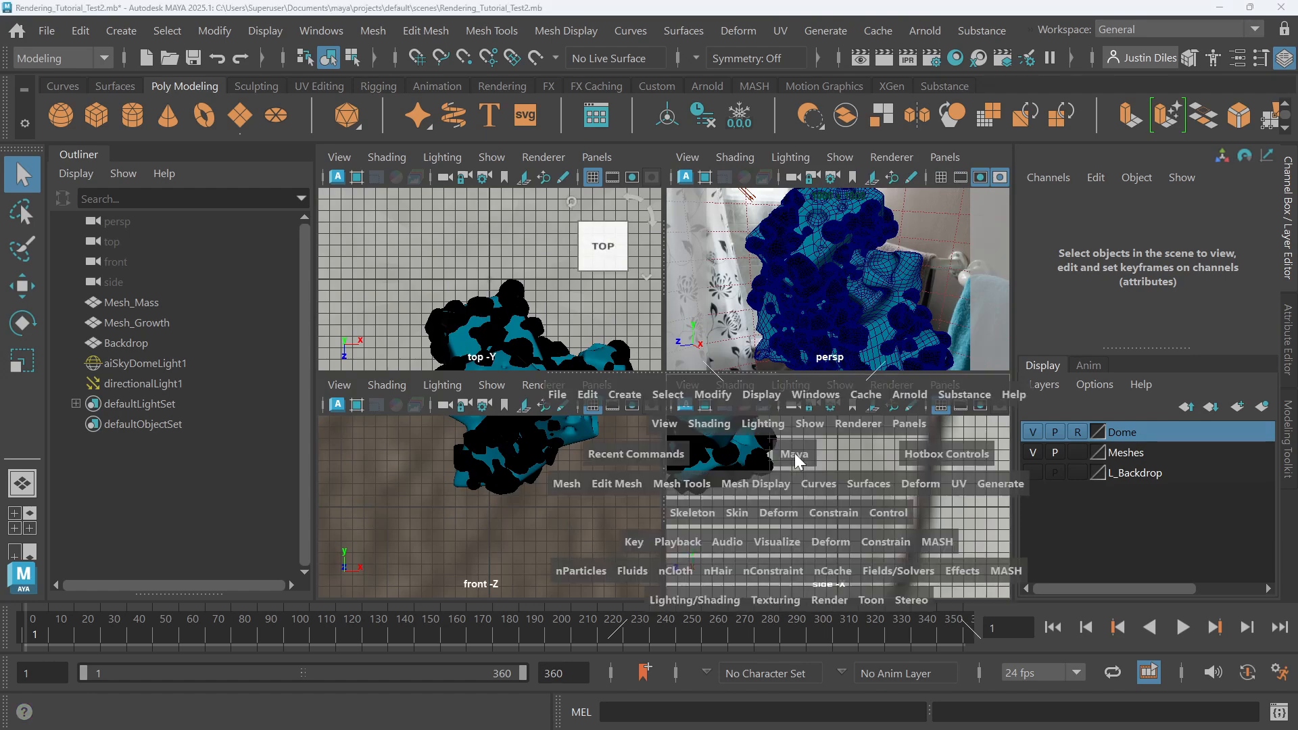
key(space)
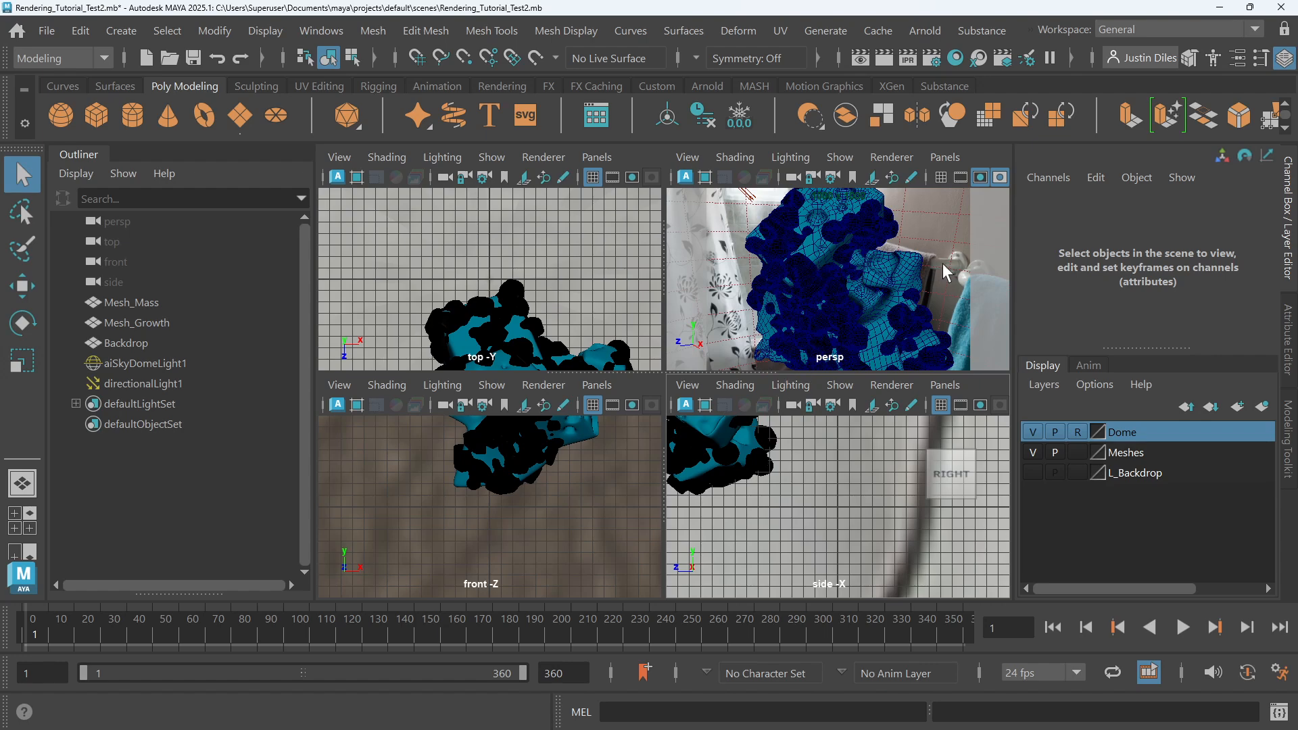
key(space)
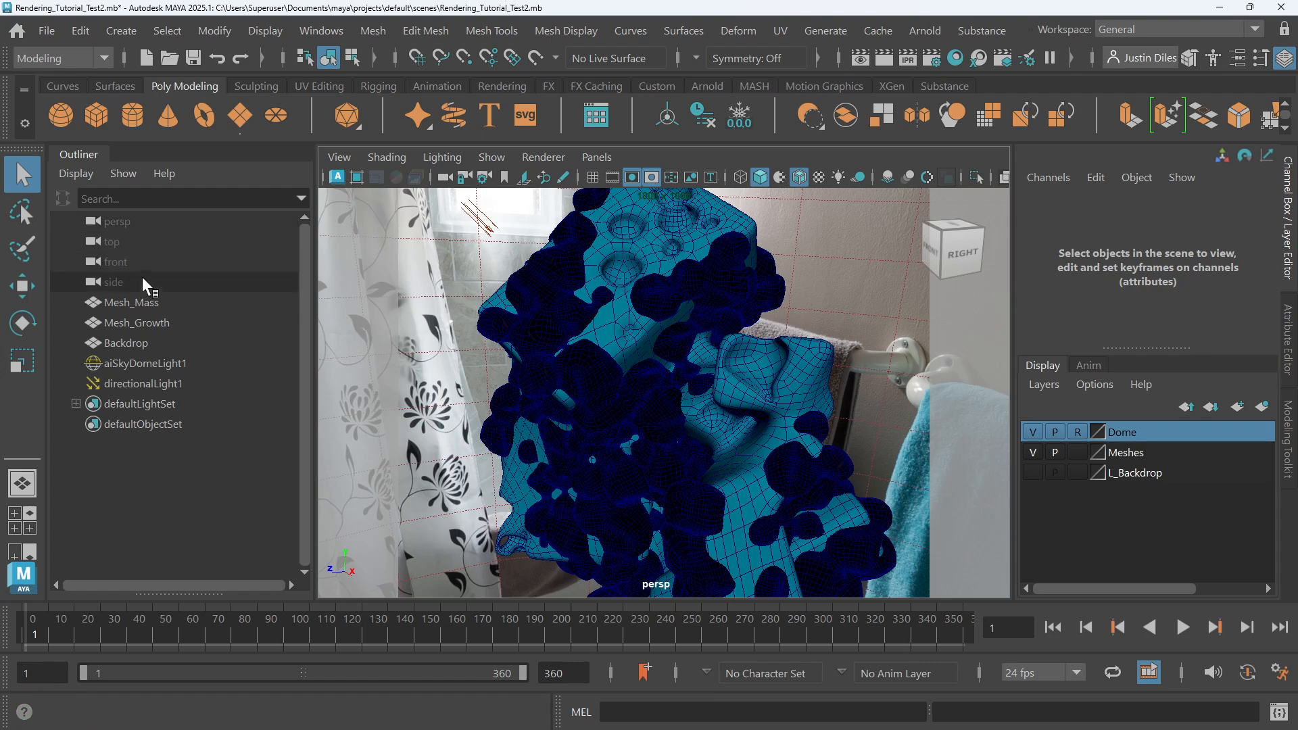
Return to the My Rendering workspace and show the persp view alone
click(1255, 30)
click(1142, 49)
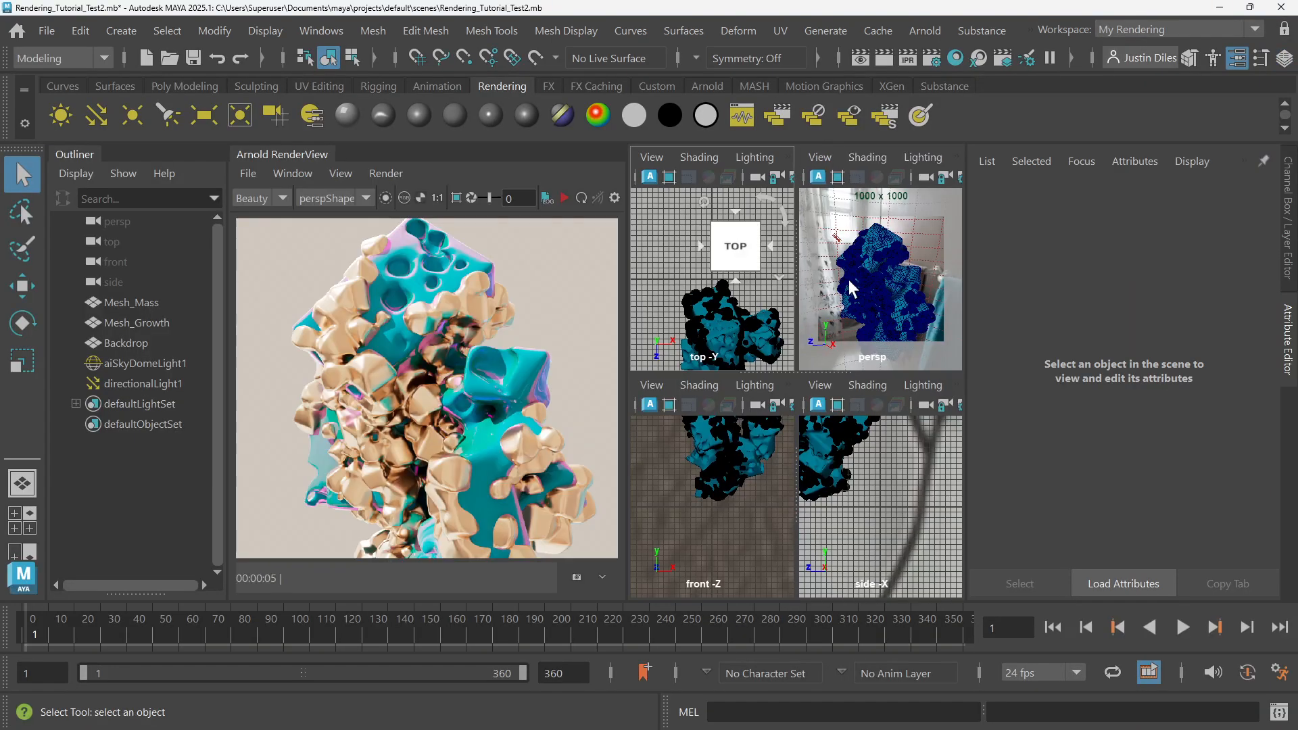
key(space)
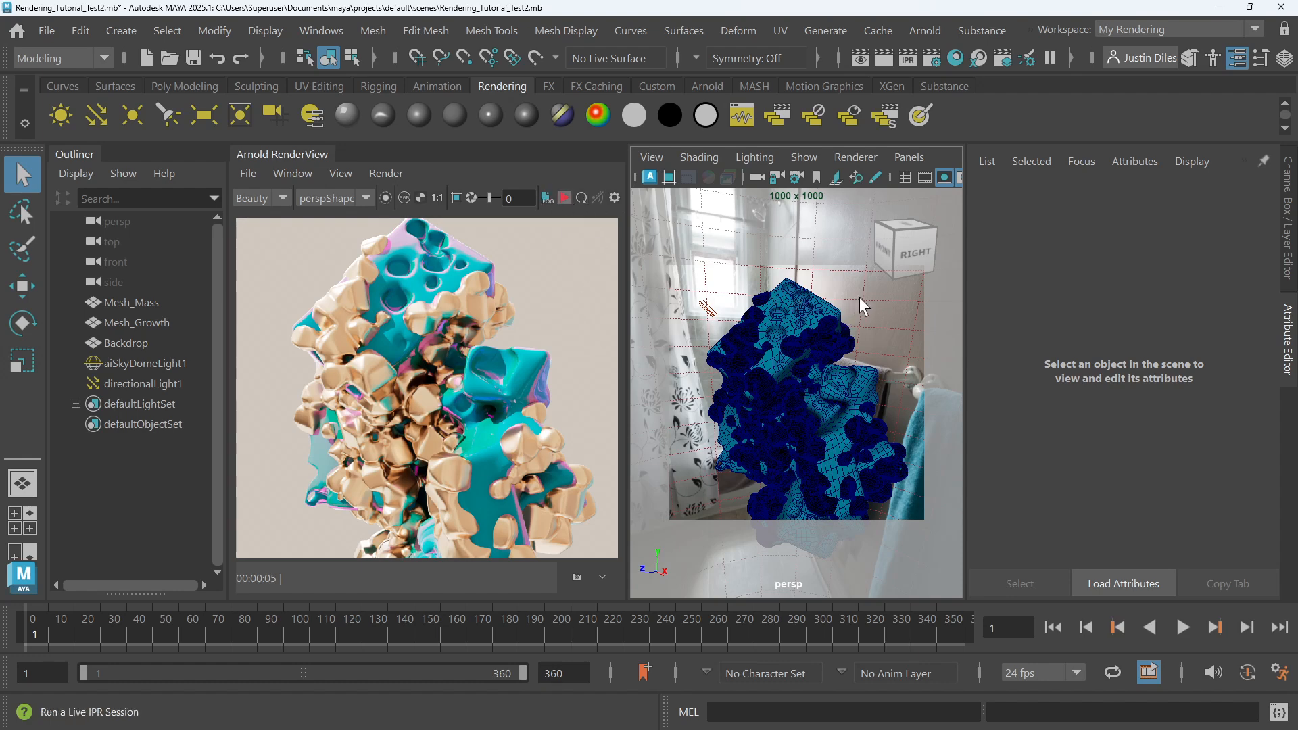
Orbit the persp camera to a new angle on the meshes and save that view as a bookmark named View_01
alt+drag(846, 302, 833, 343)
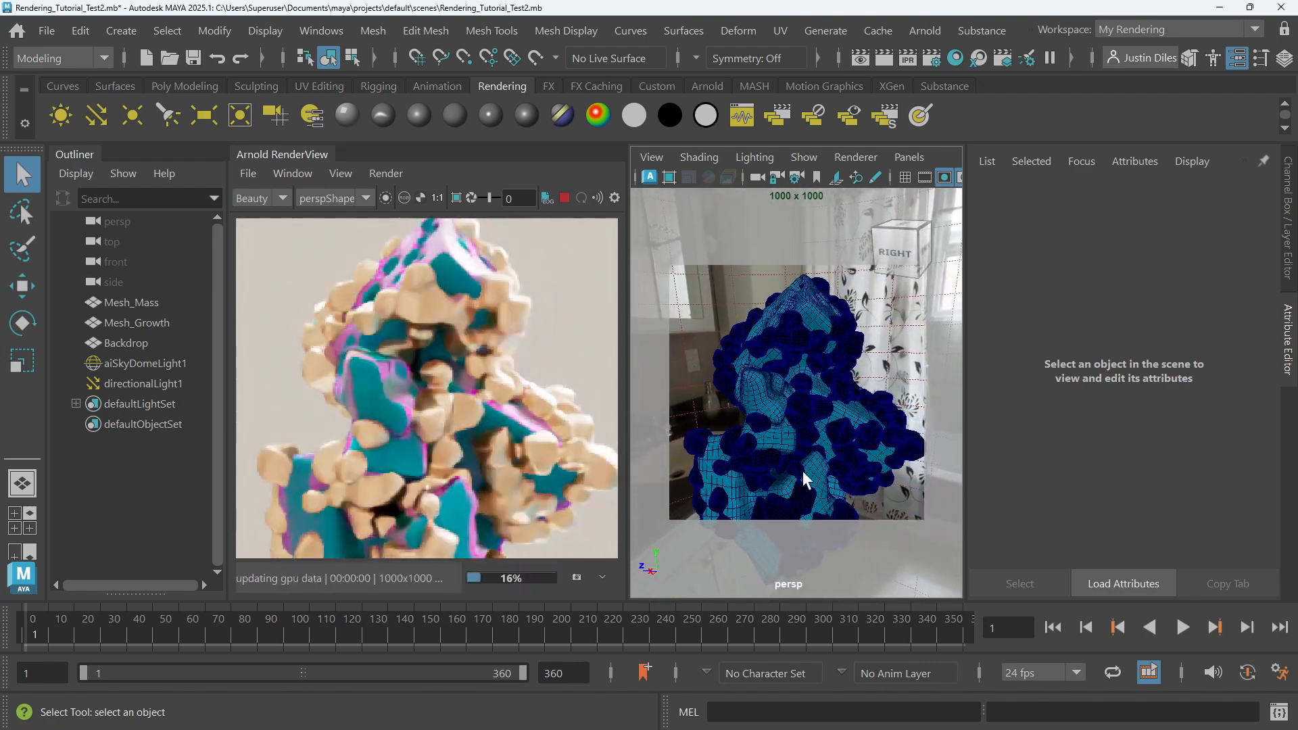
alt+drag(804, 460, 805, 457)
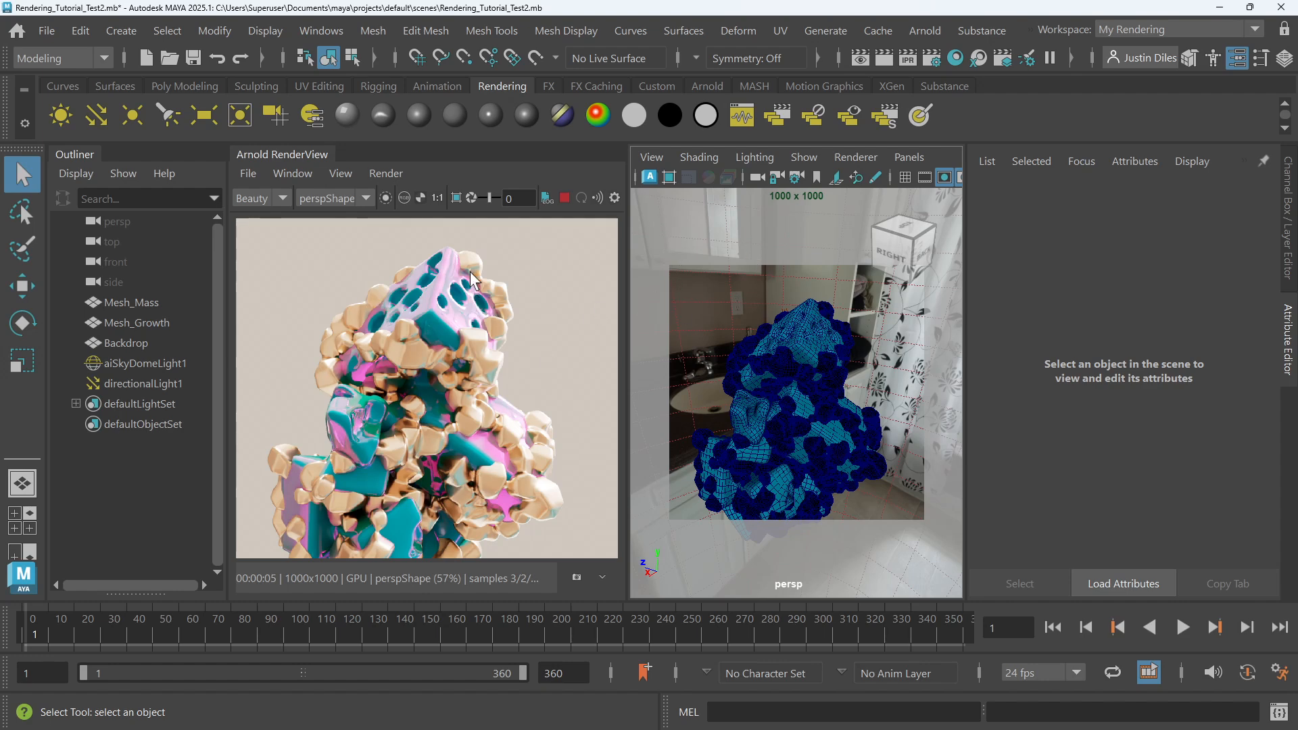
click(652, 163)
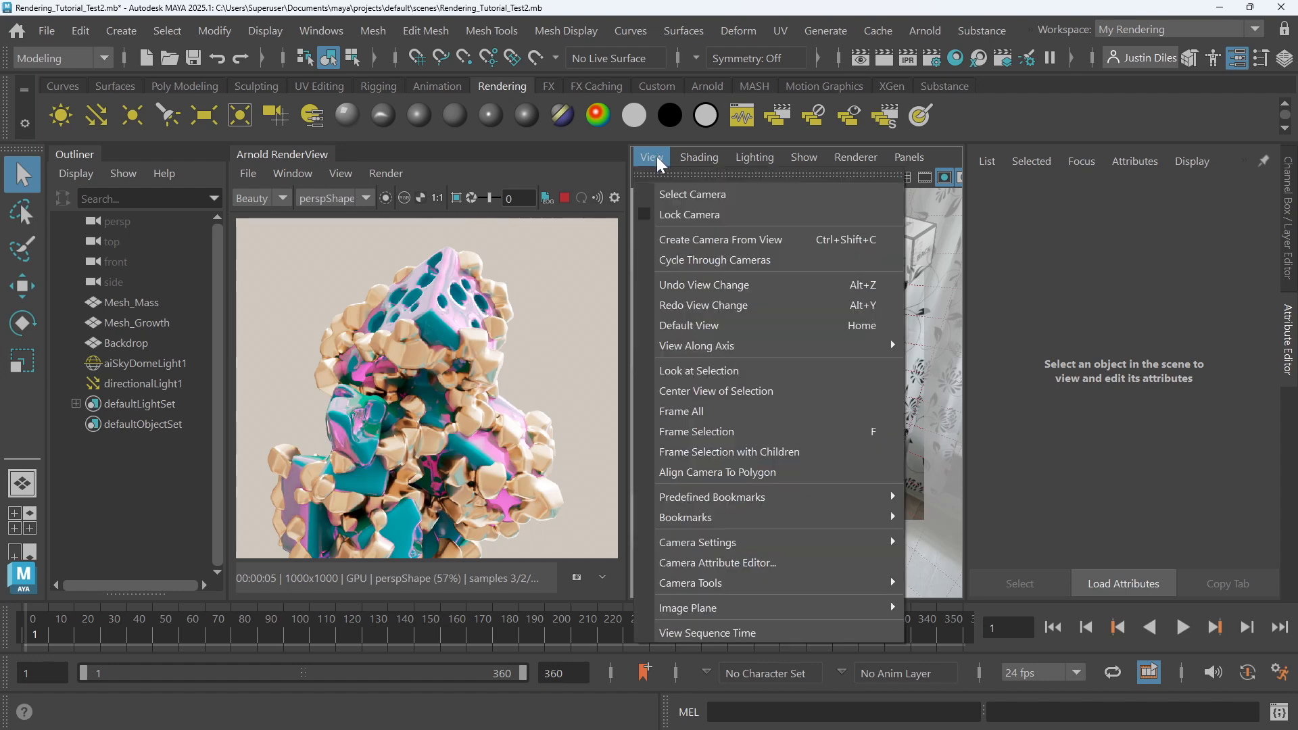
mouse_move(715, 523)
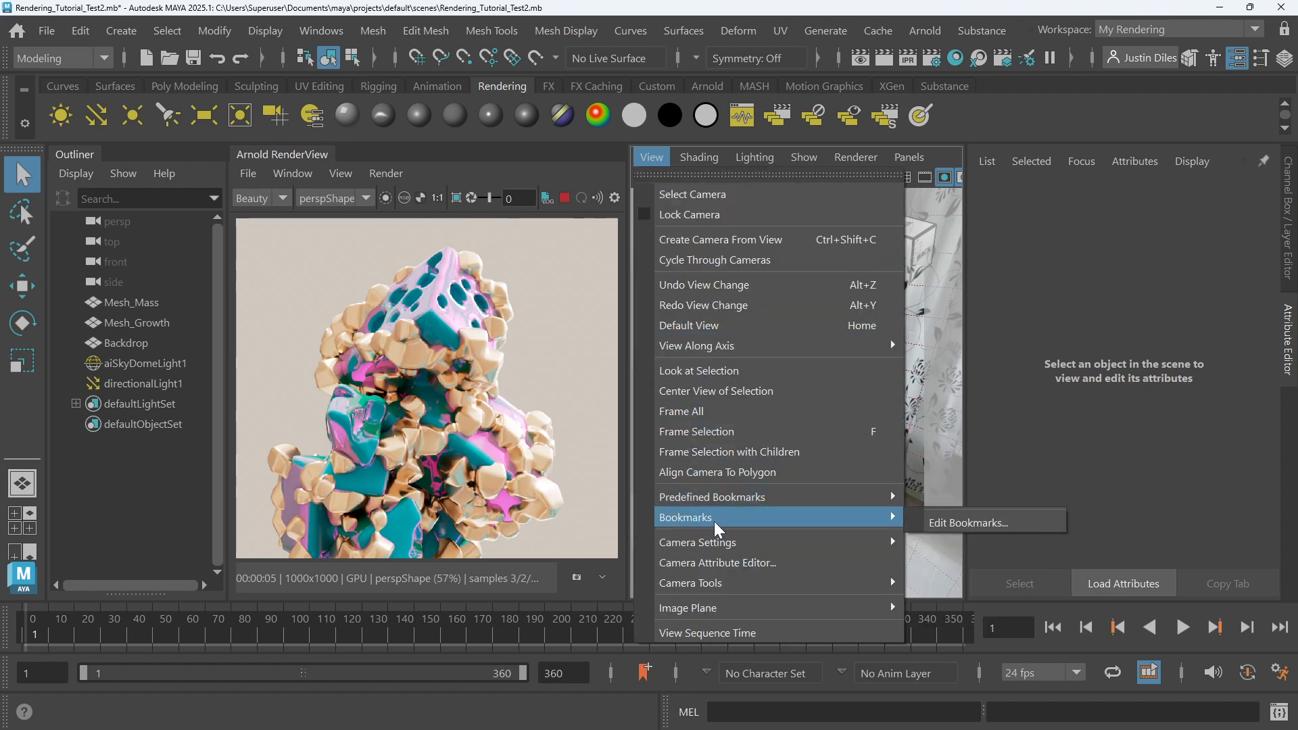
click(948, 522)
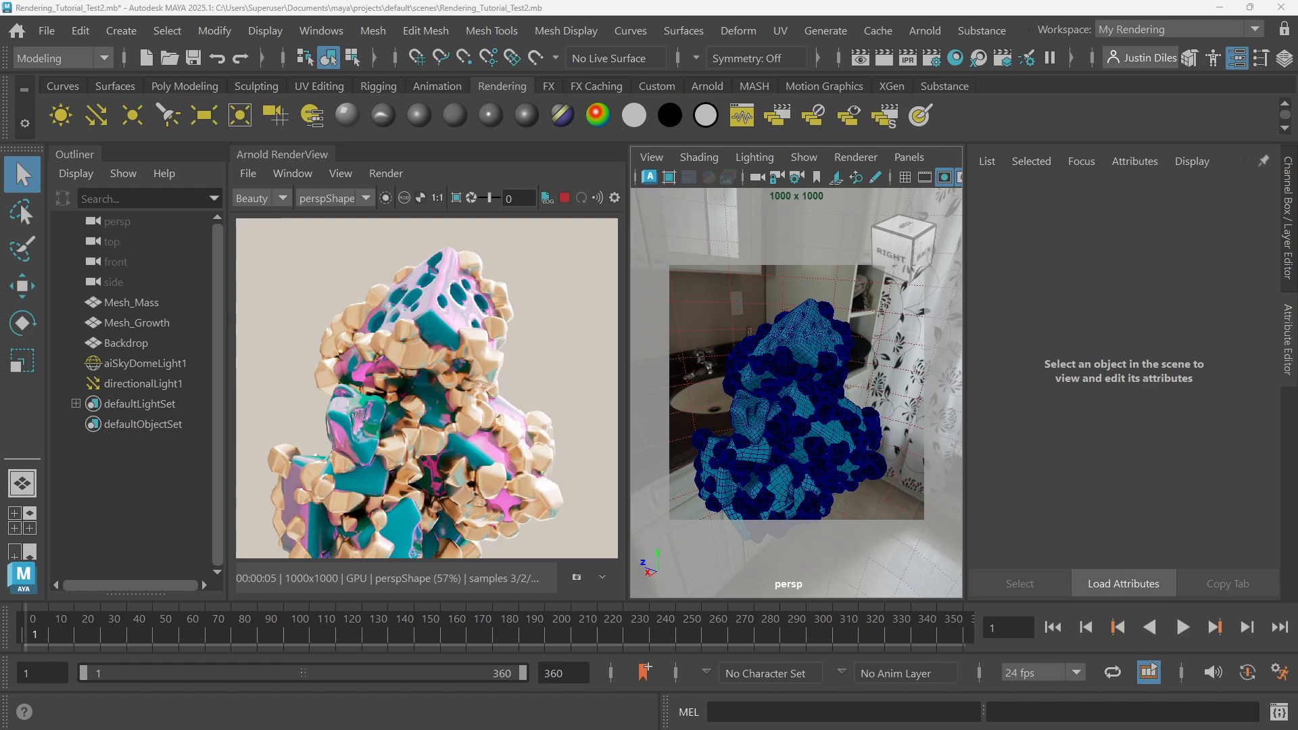
drag(267, 377, 762, 231)
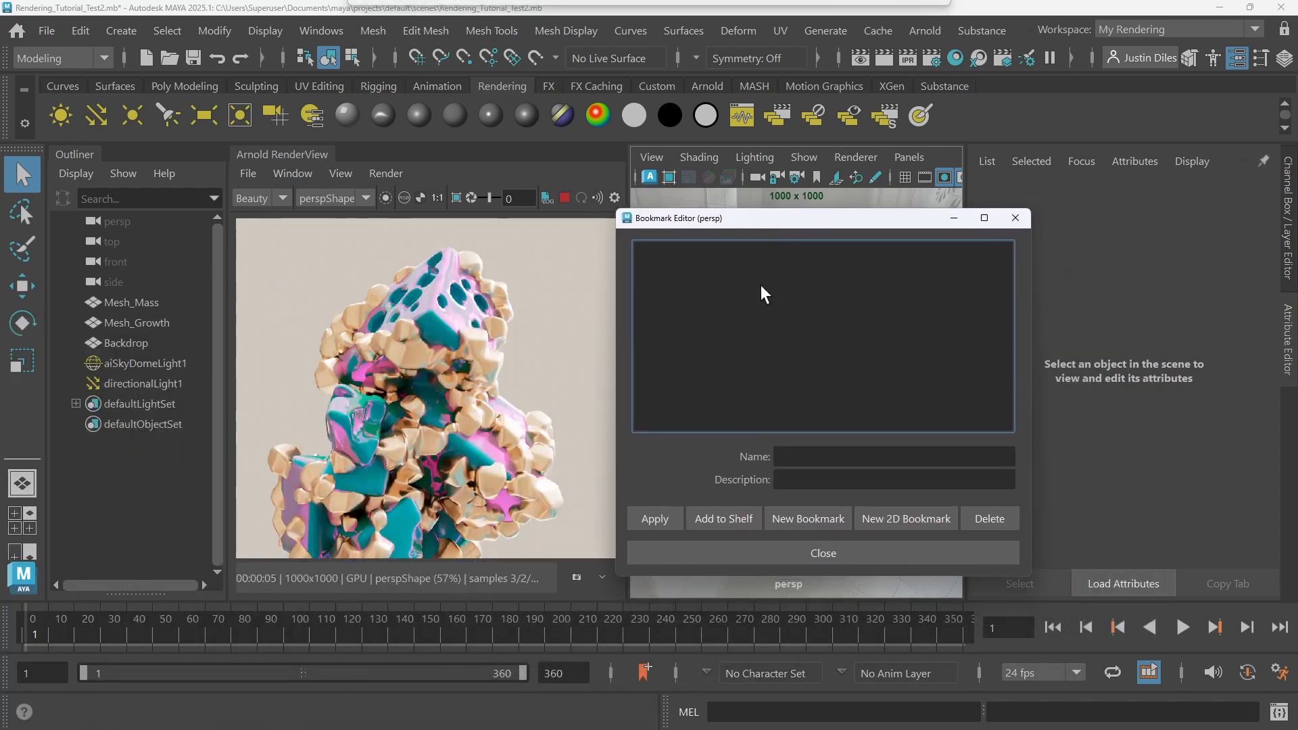
click(809, 457)
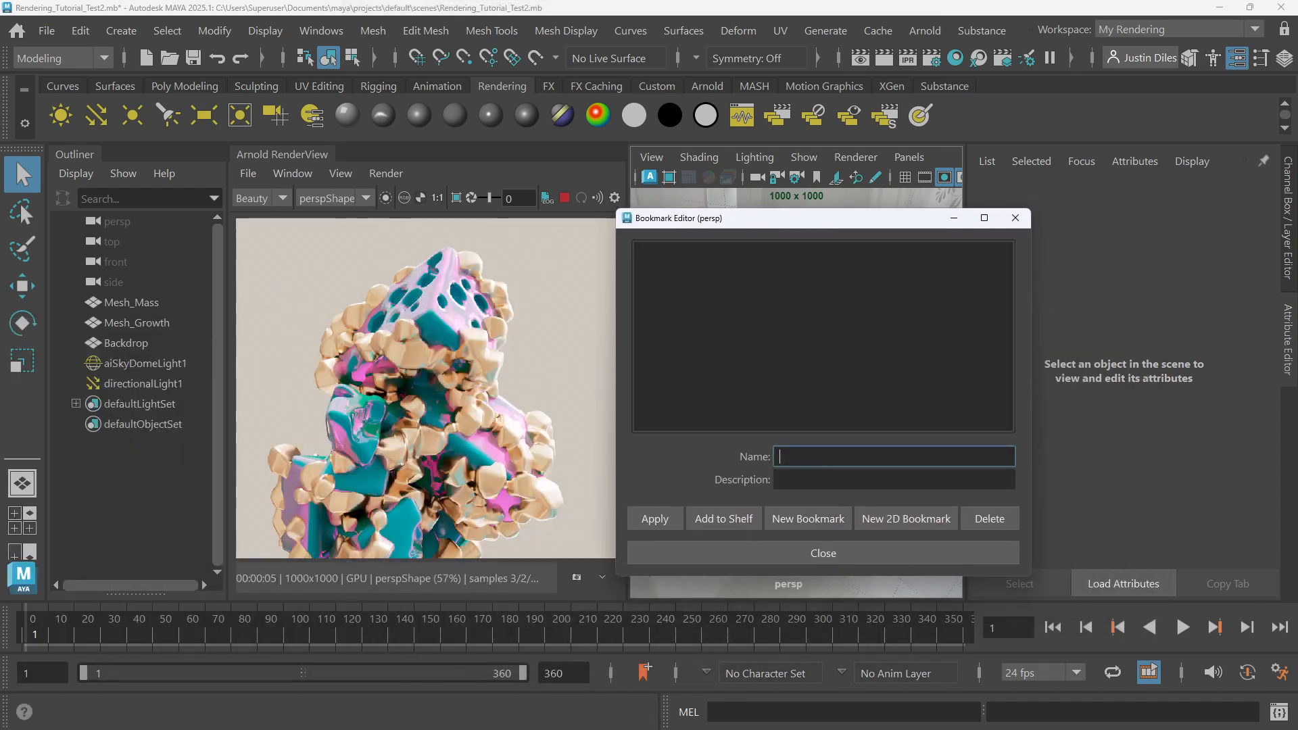
text(View_01)
click(825, 552)
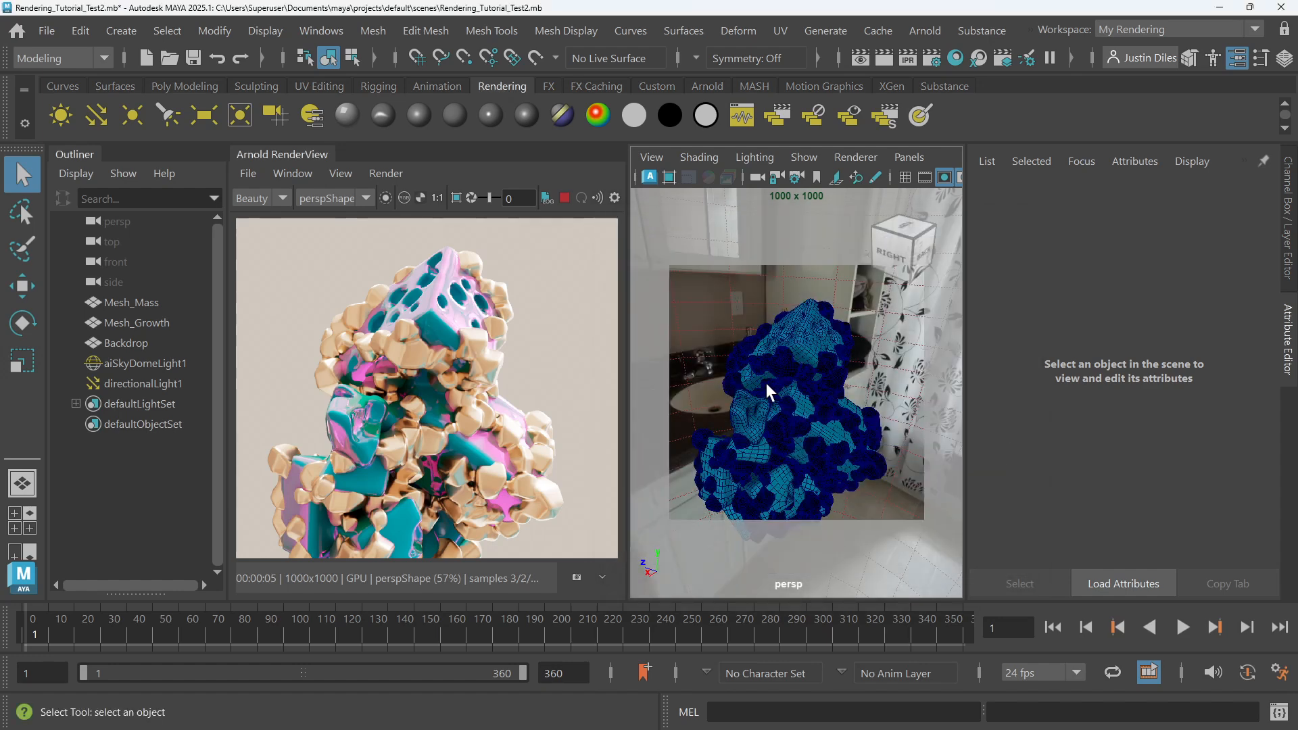
Recall the View_01 bookmark to restore the saved persp camera angle
click(652, 154)
mouse_move(697, 517)
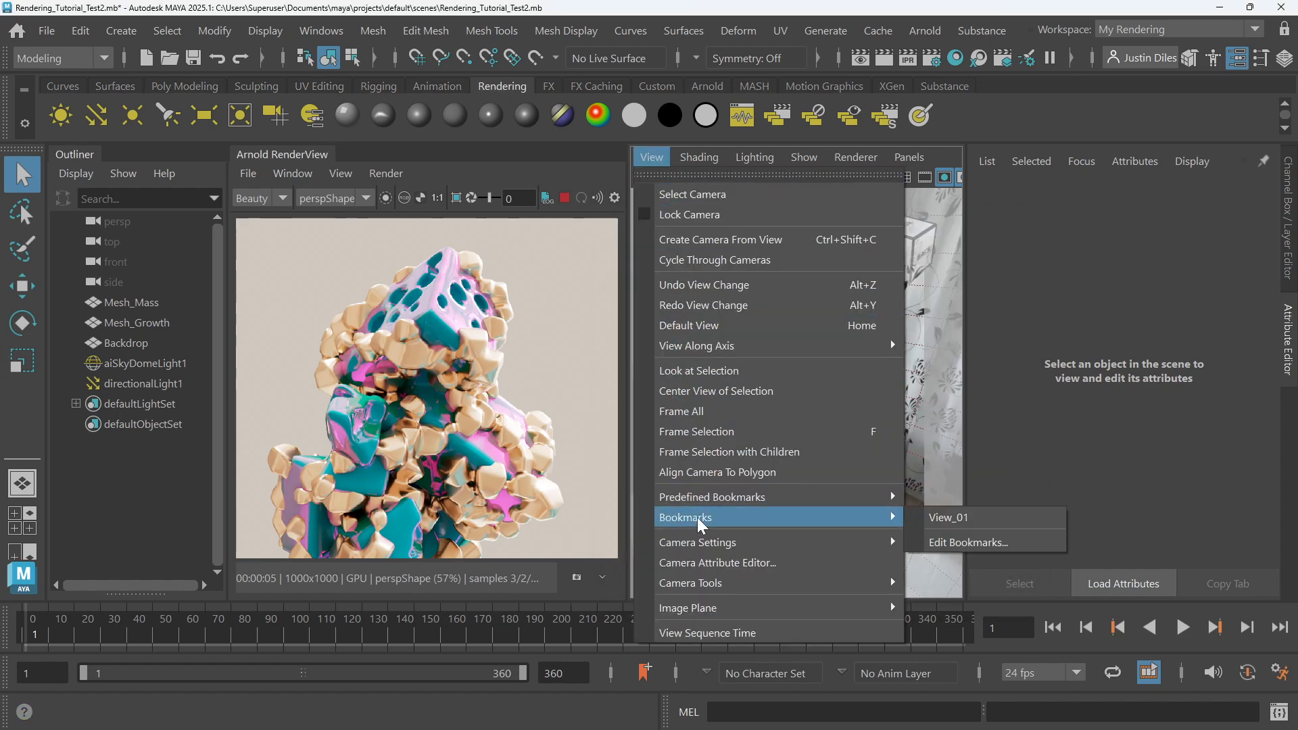
click(975, 515)
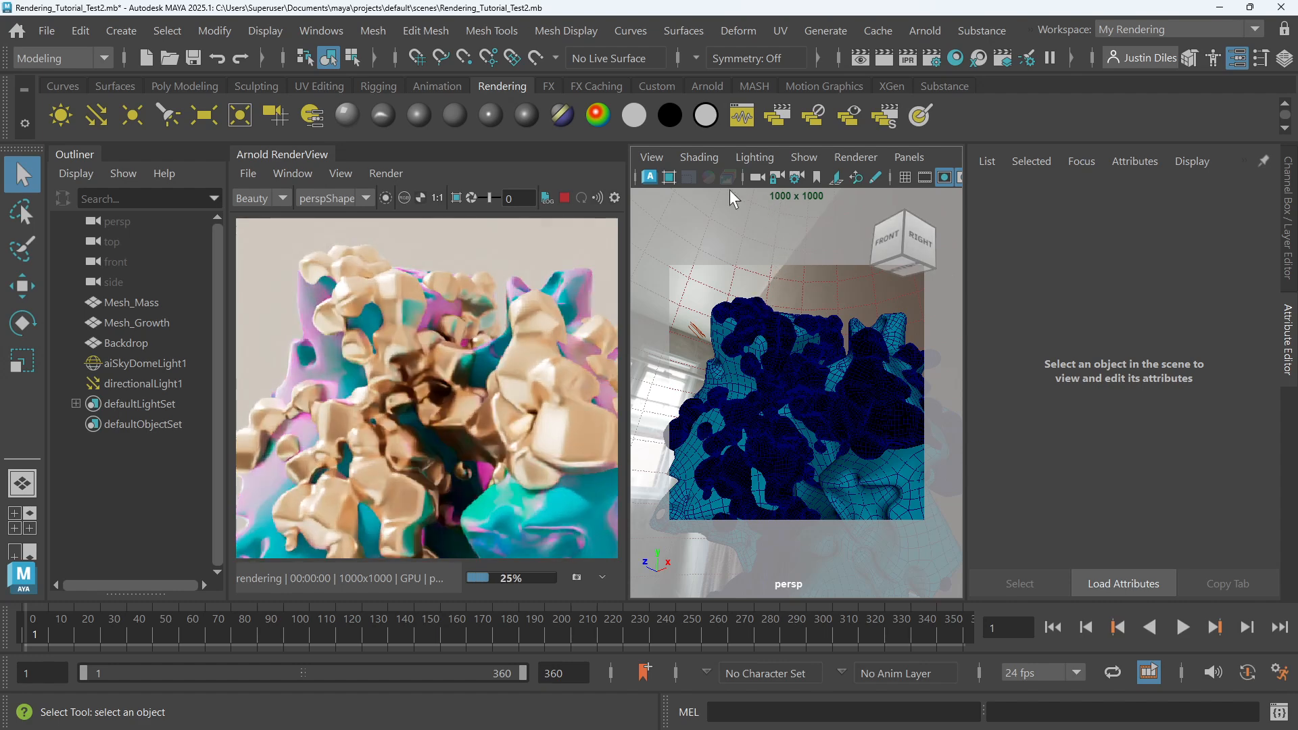
click(651, 157)
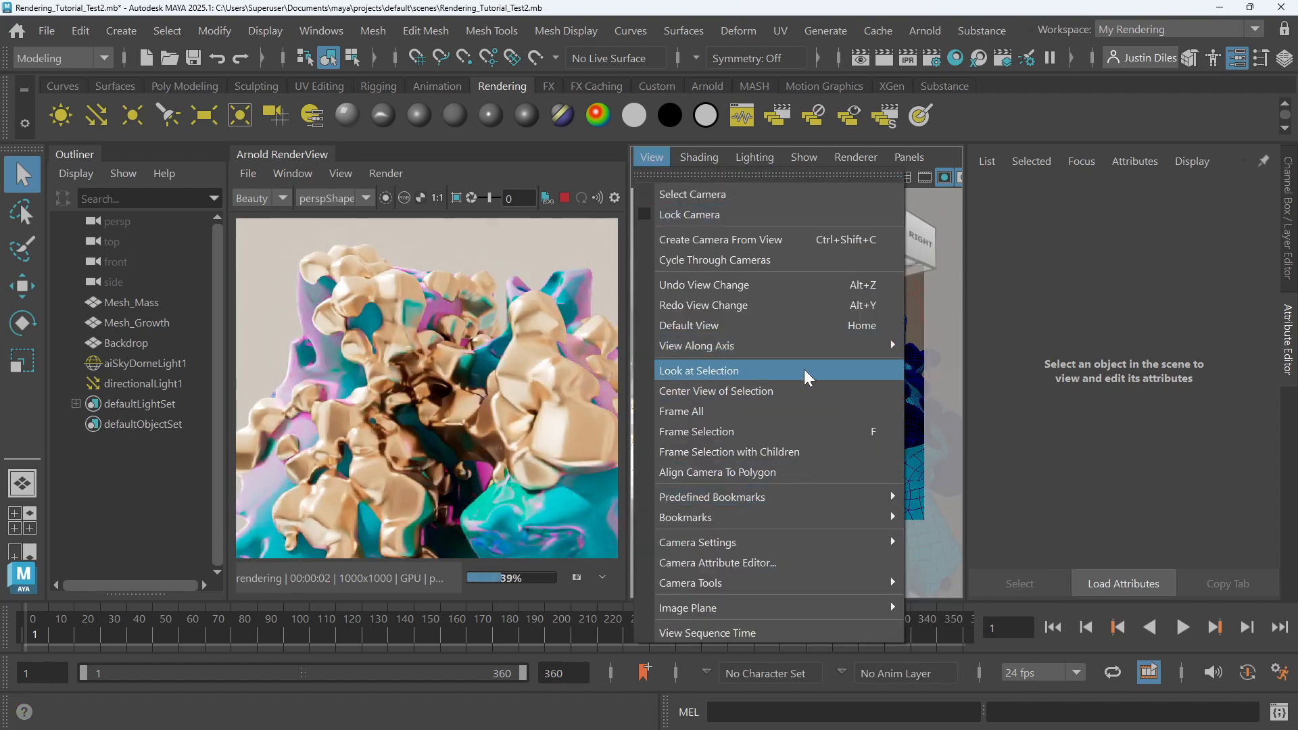
mouse_move(728, 517)
click(960, 521)
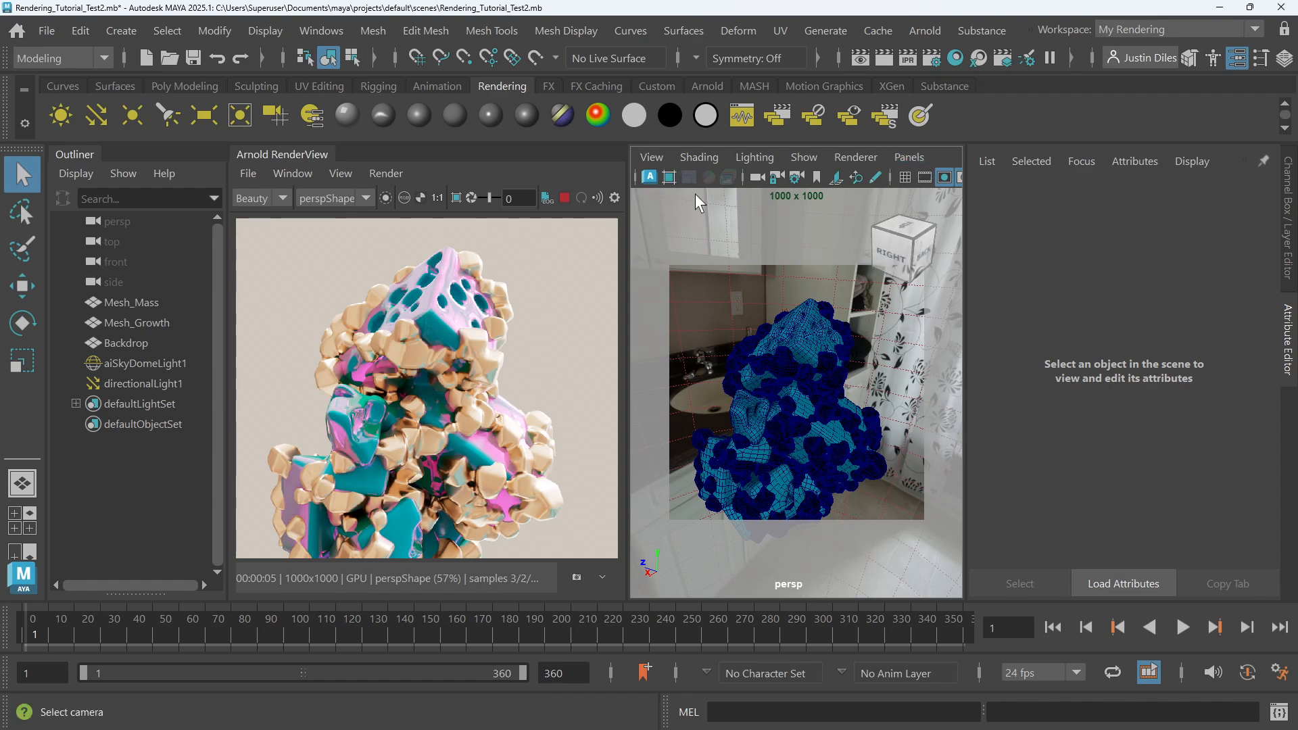
Create a new standard camera in the scene
click(123, 30)
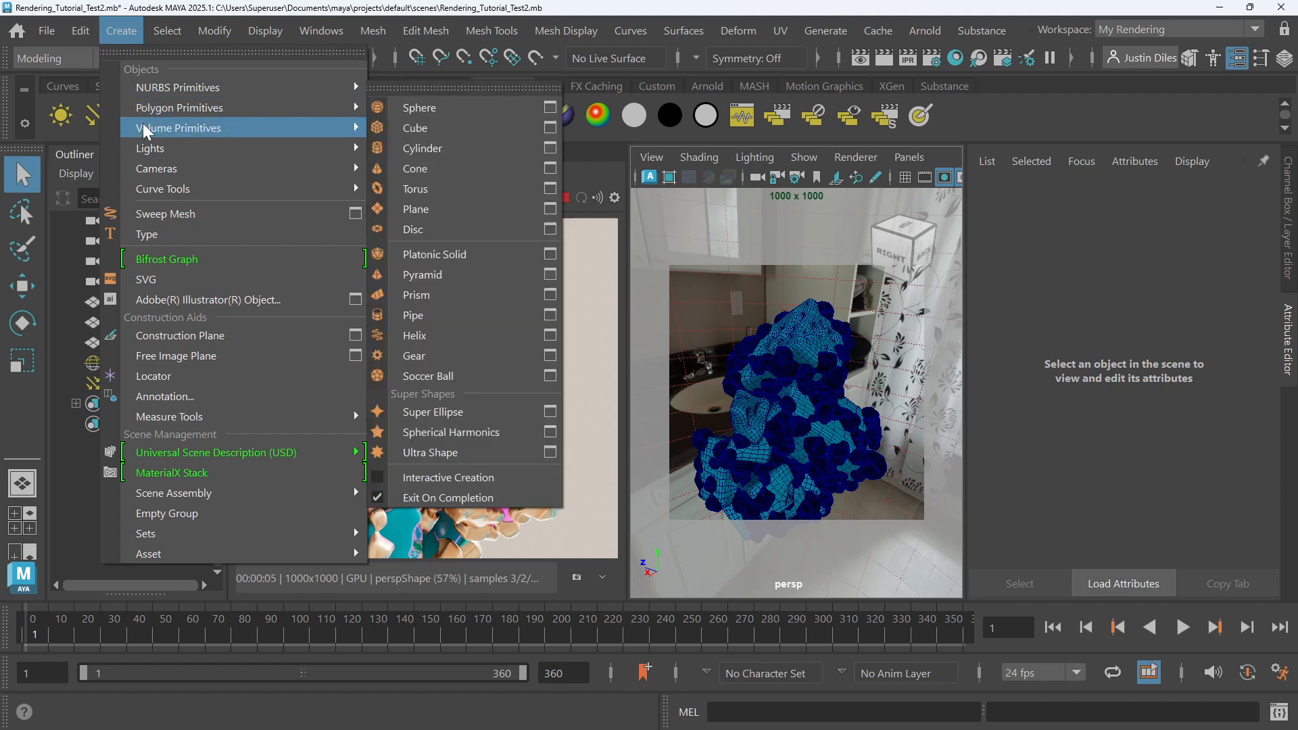
mouse_move(192, 172)
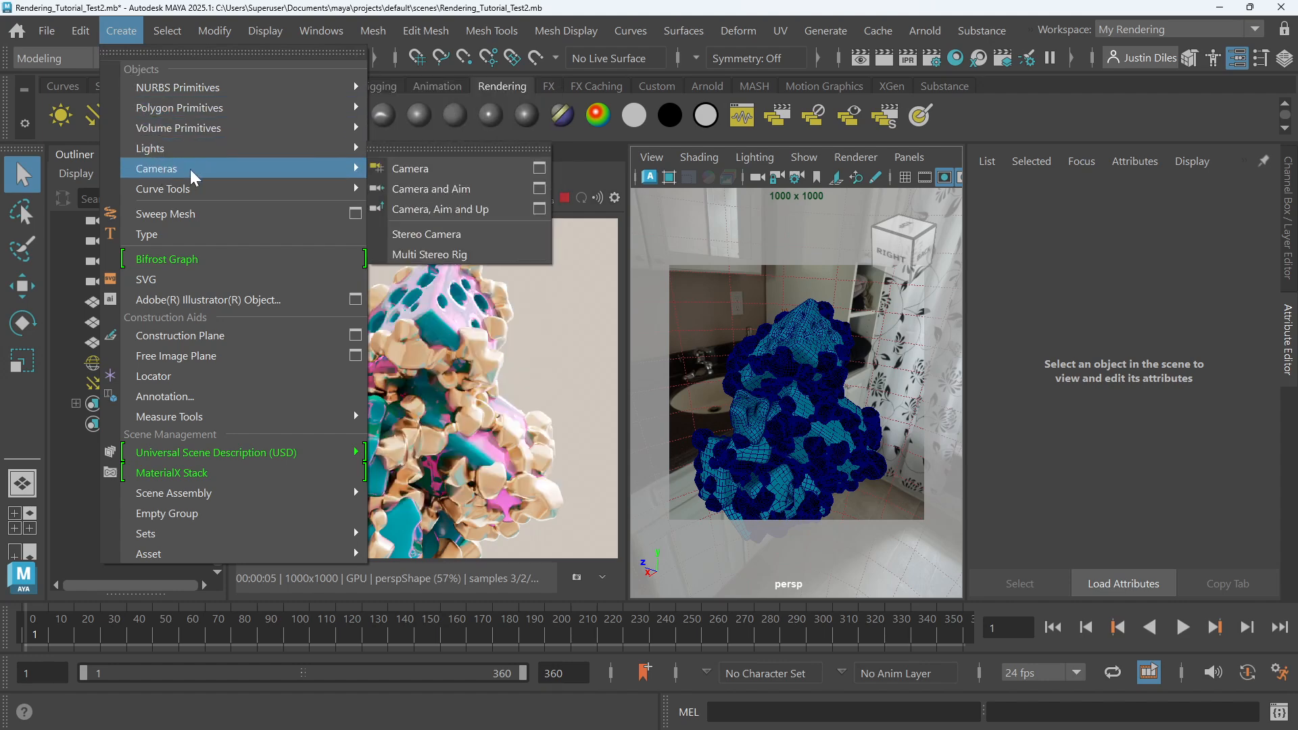
click(491, 167)
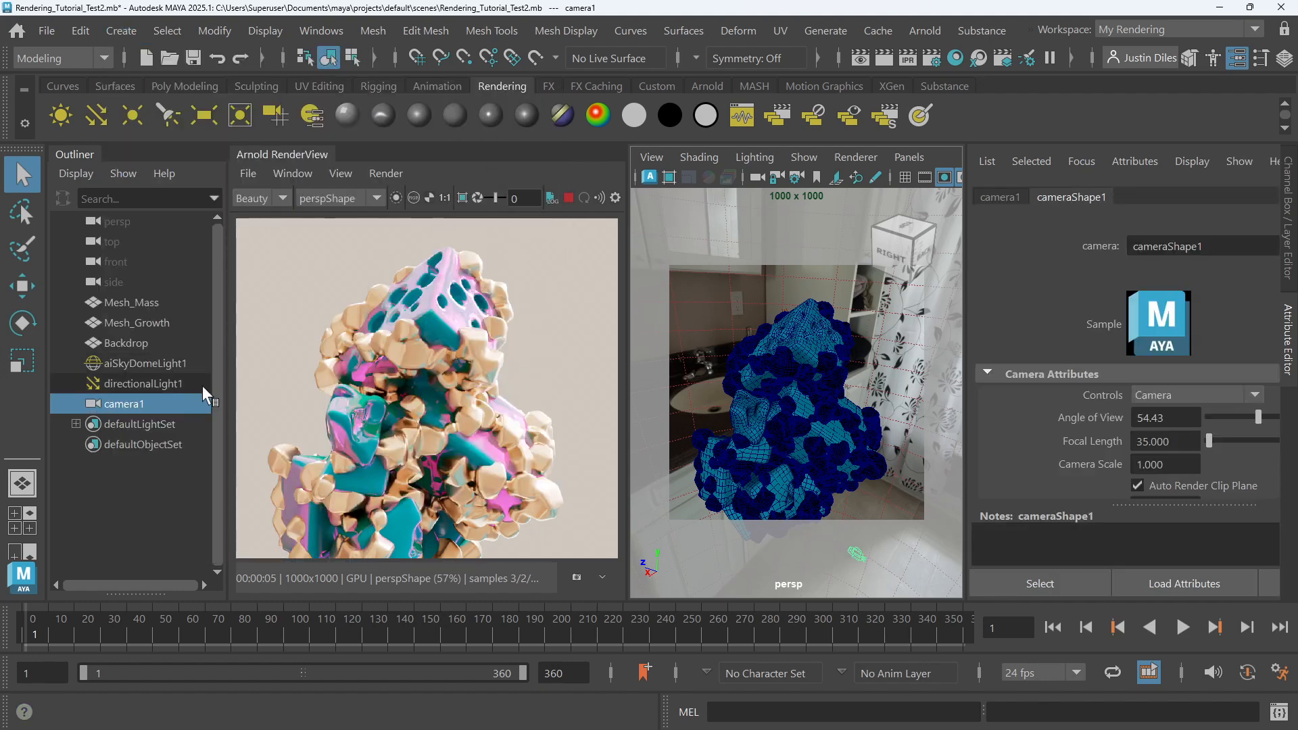
Rename the new camera as Cam_Parallel
double_click(129, 406)
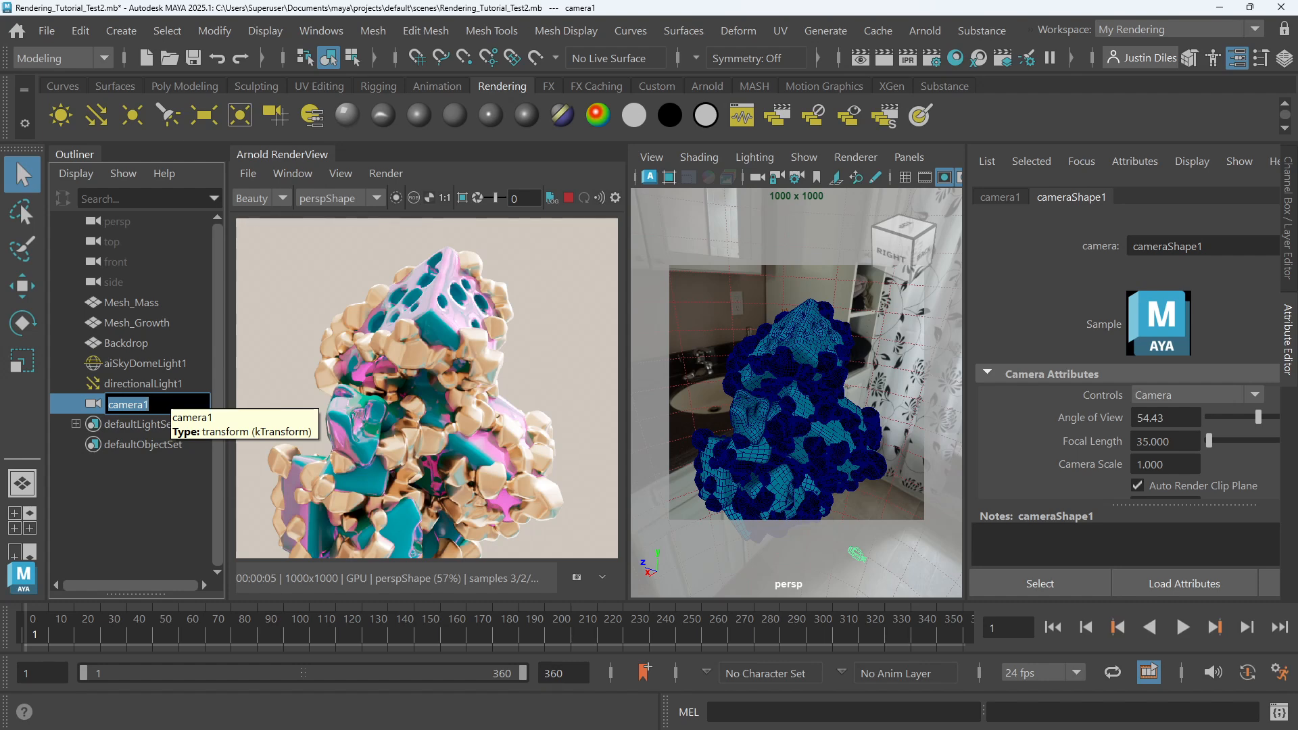
text(Cam_P)
key(BackSpace)
key(BackSpace)
text(llel)
key(Return)
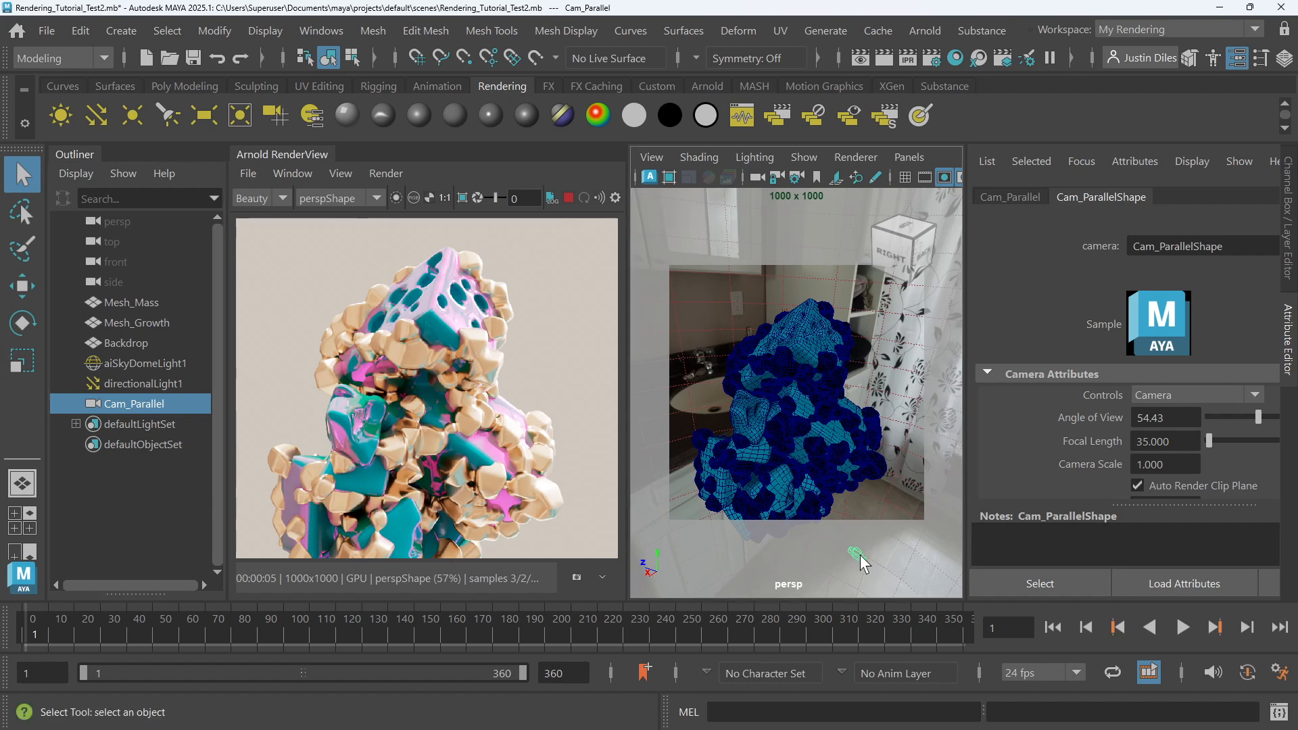
key(w)
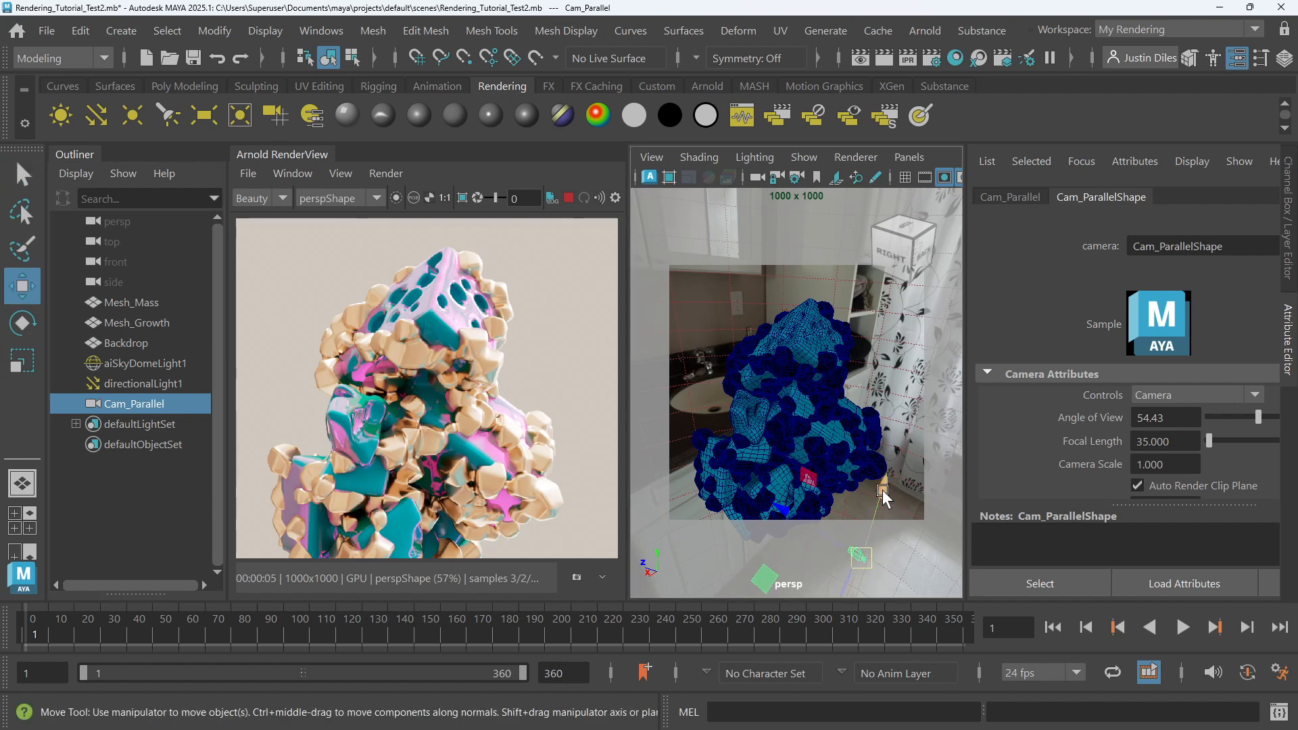
drag(881, 502, 880, 492)
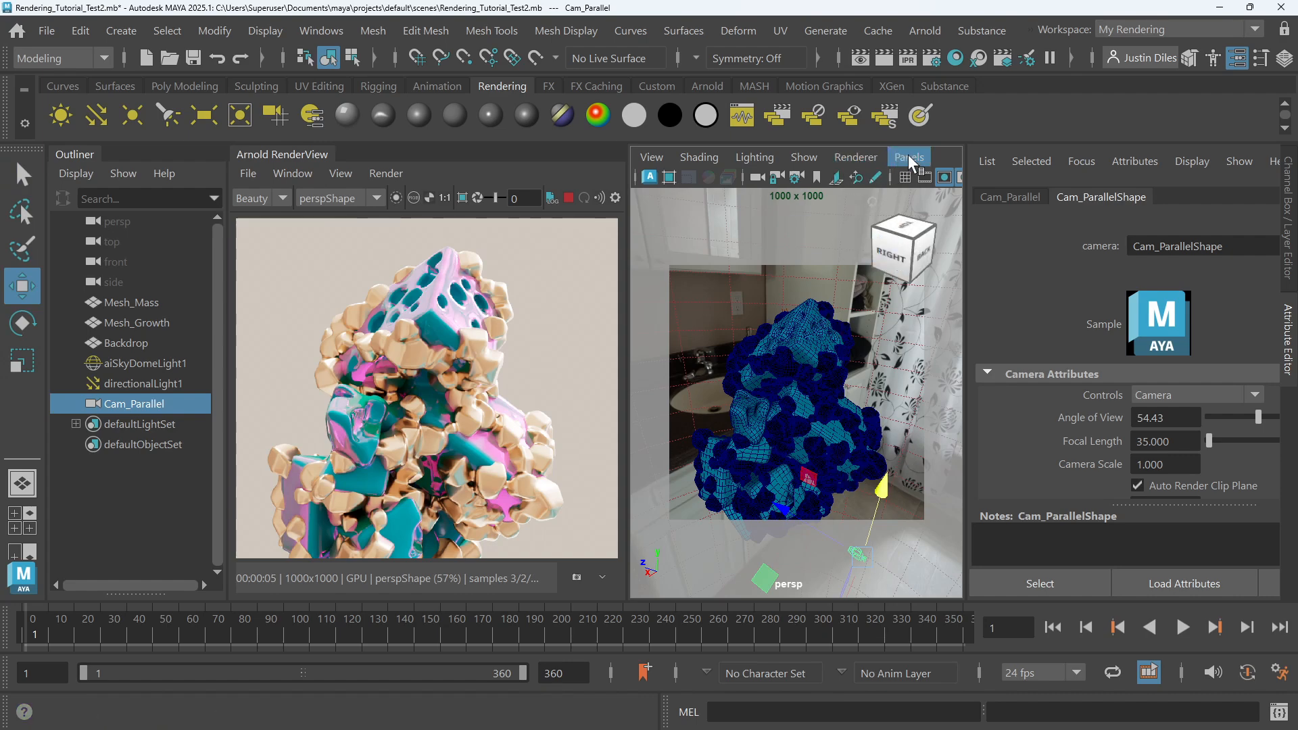
click(22, 176)
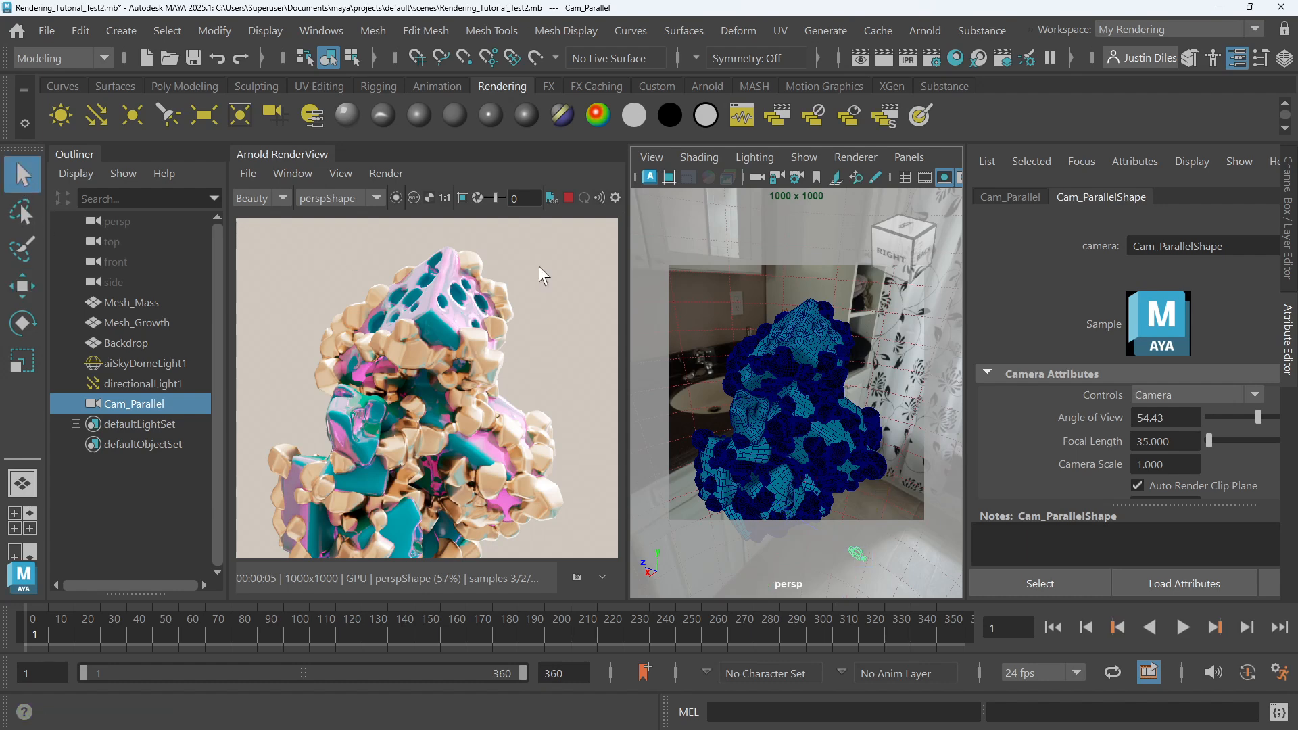
Switch the viewport to look through the Cam_Parallel camera
click(907, 155)
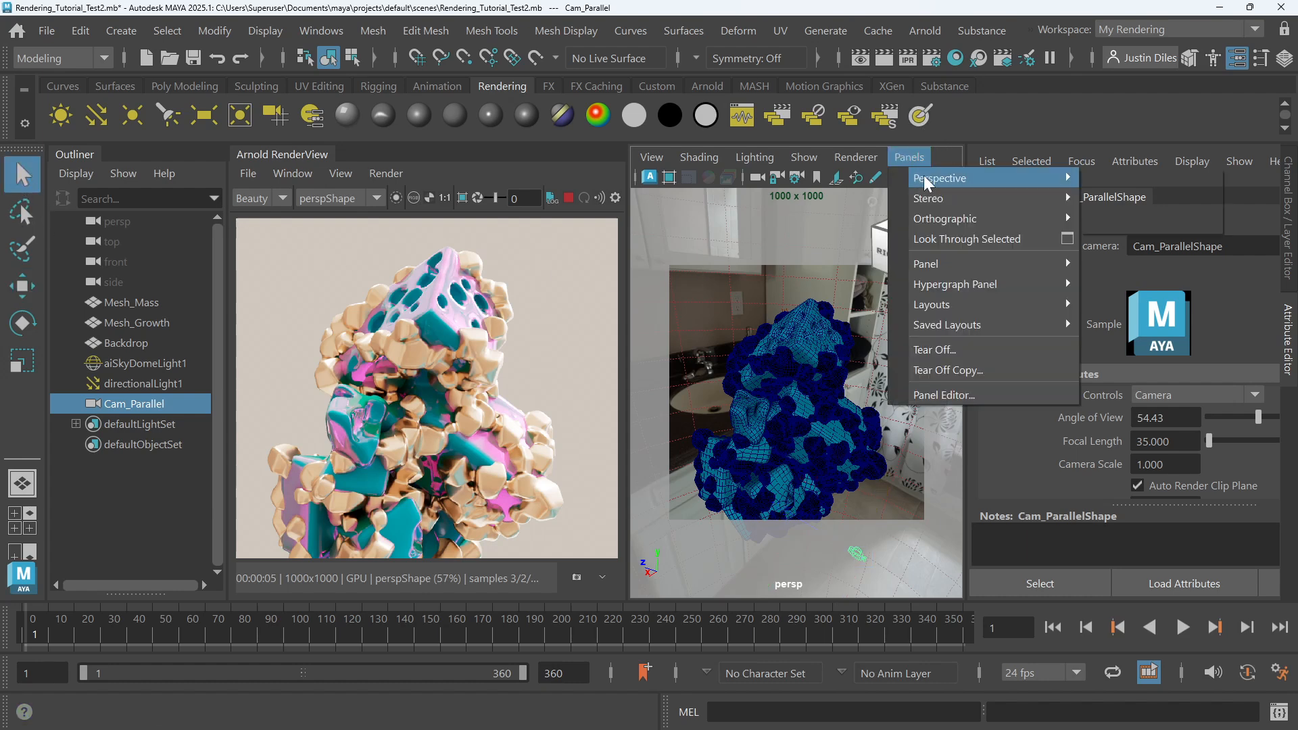
mouse_move(926, 177)
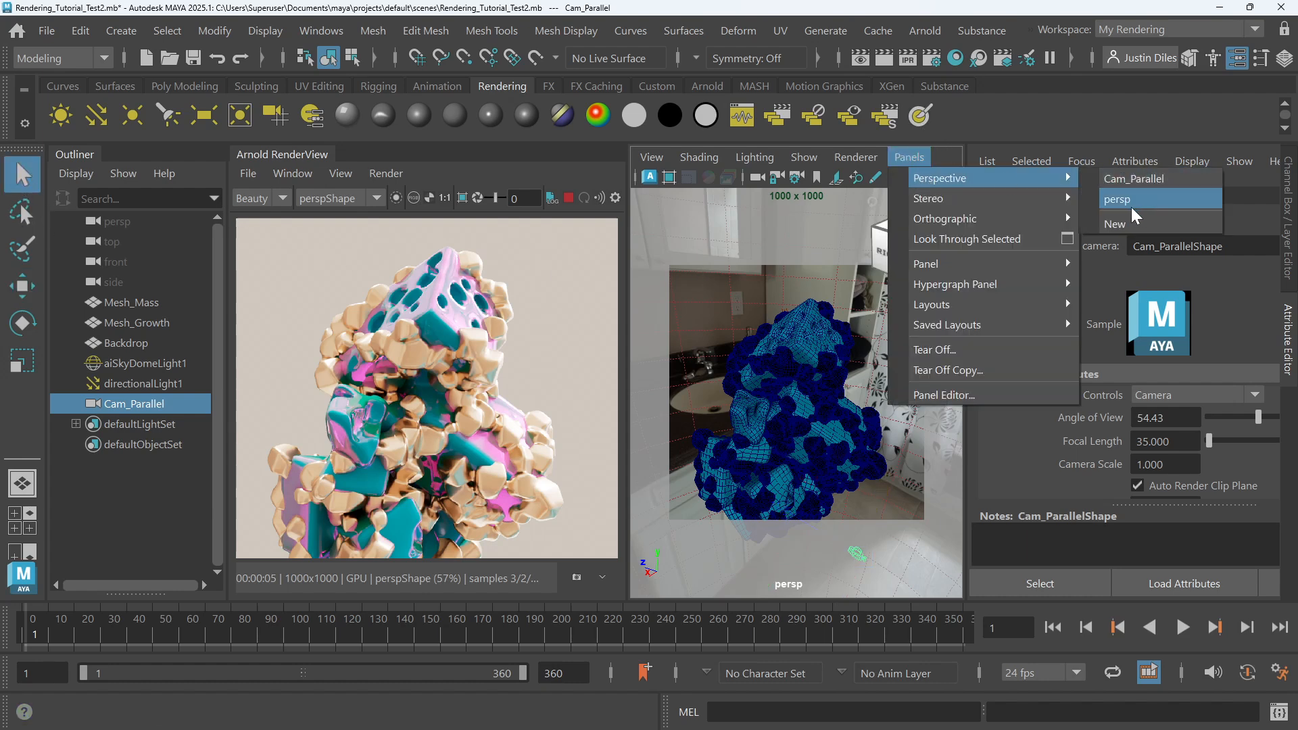
click(1150, 178)
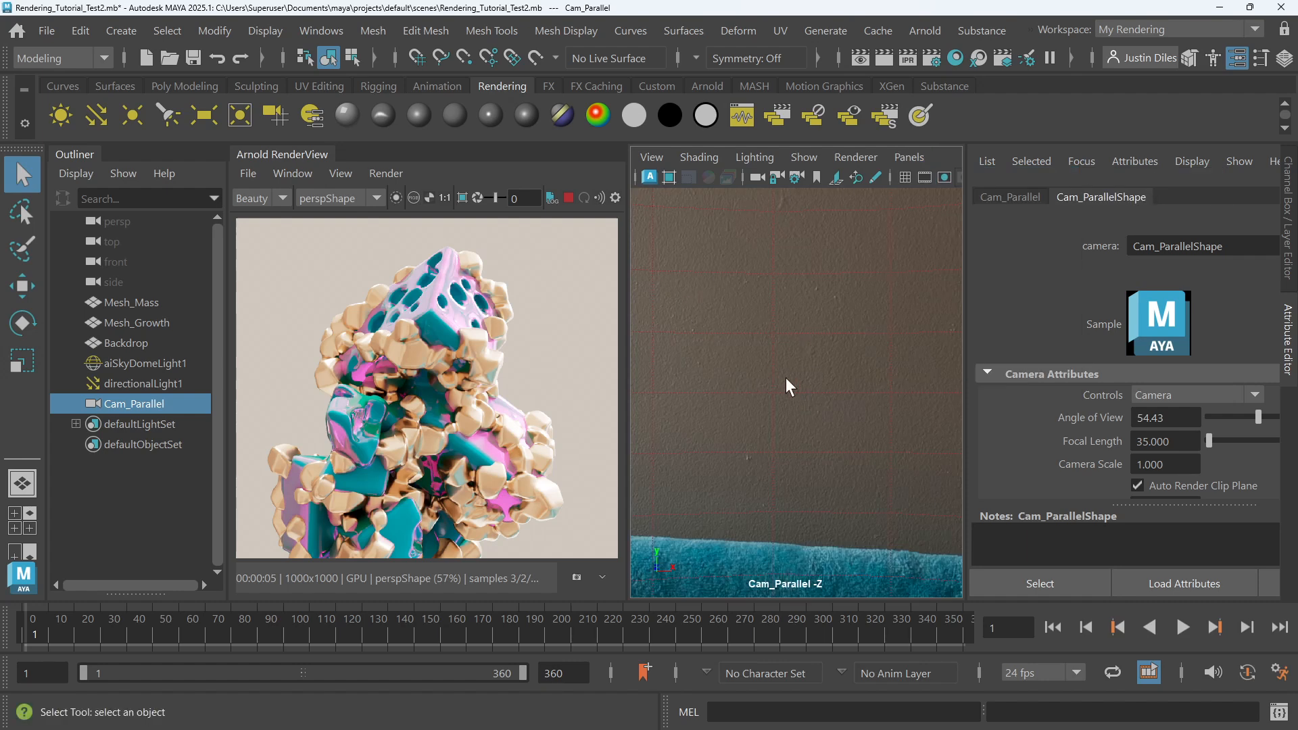
Frame Mesh_Mass and Mesh_Growth in the Cam_Parallel view, and clear the selection
key(a)
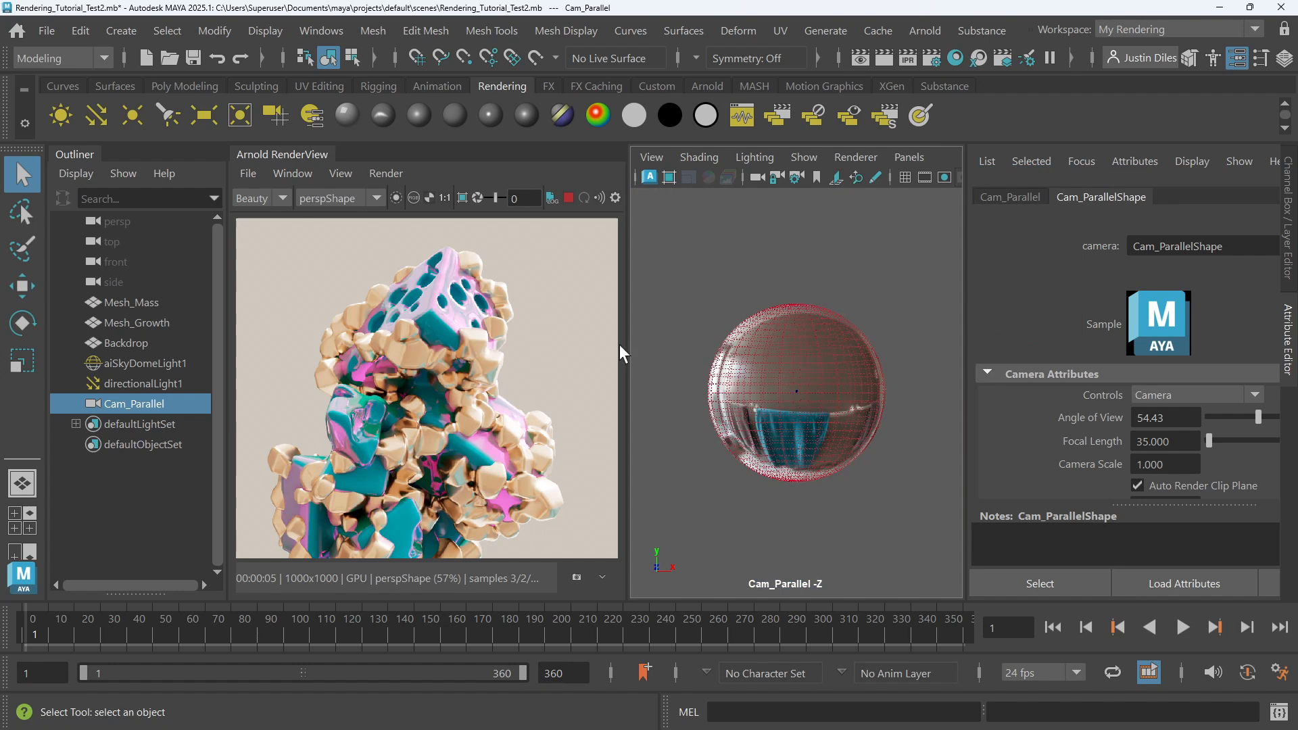
drag(728, 282, 836, 437)
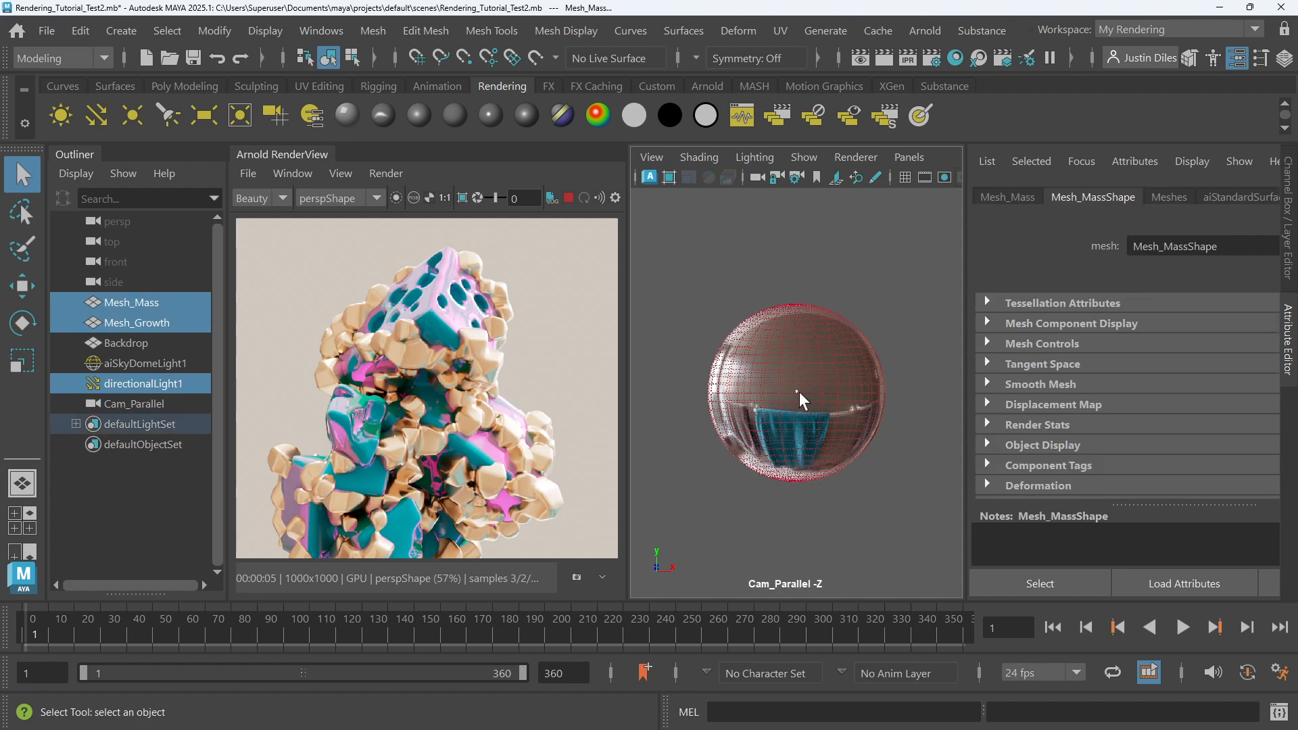
key(f)
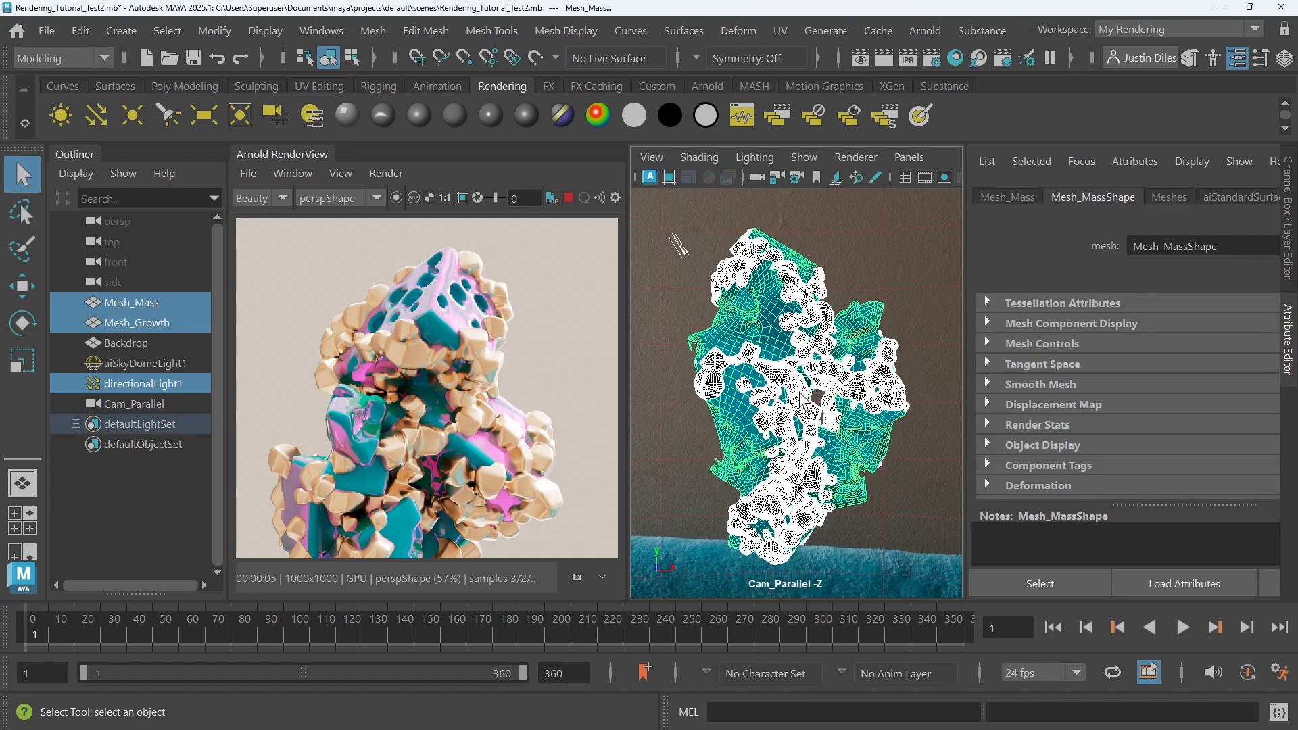
click(892, 269)
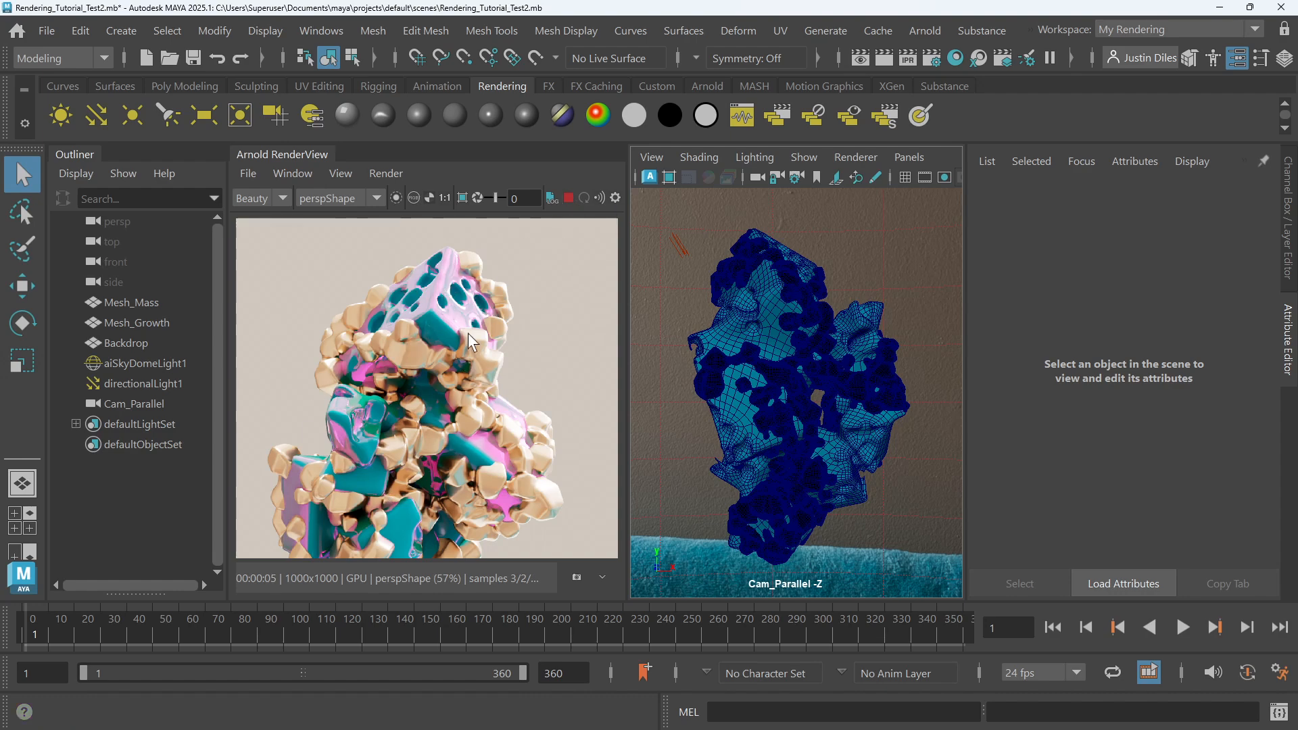
Try to set the Arnold render camera to cameraShape1
click(388, 174)
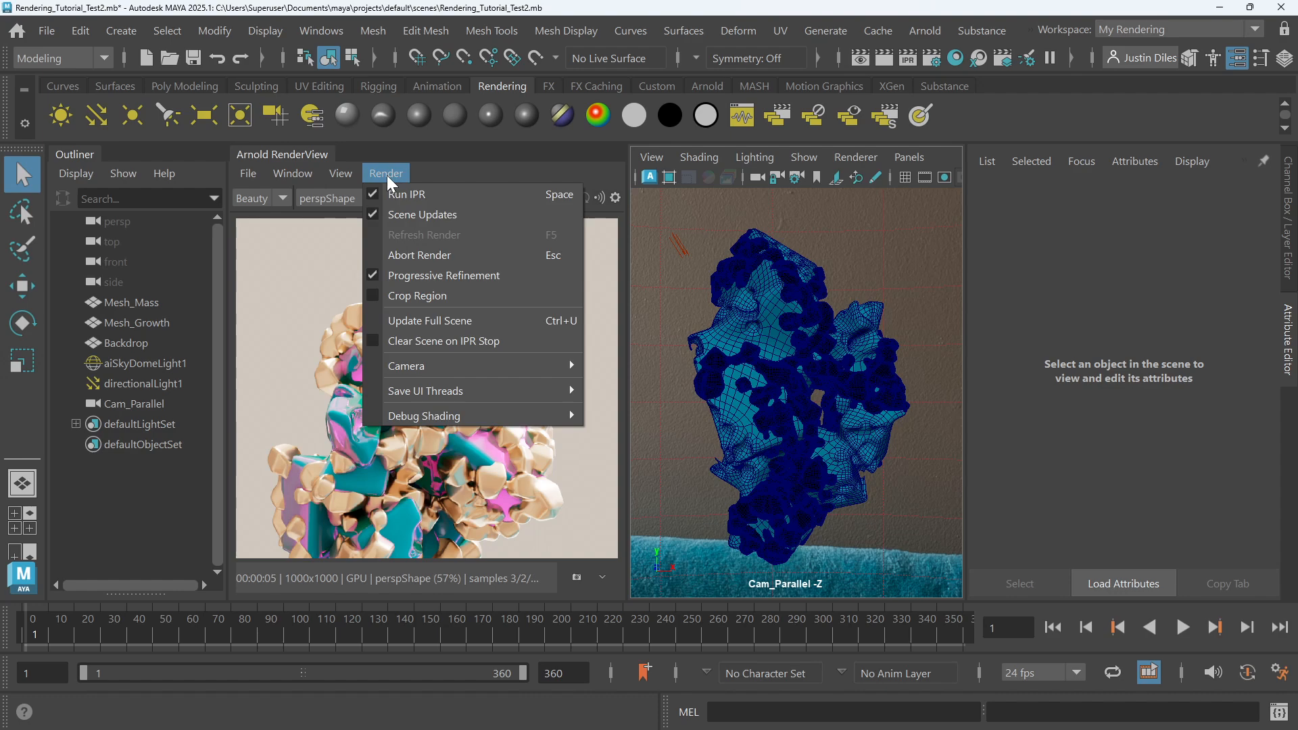
mouse_move(416, 371)
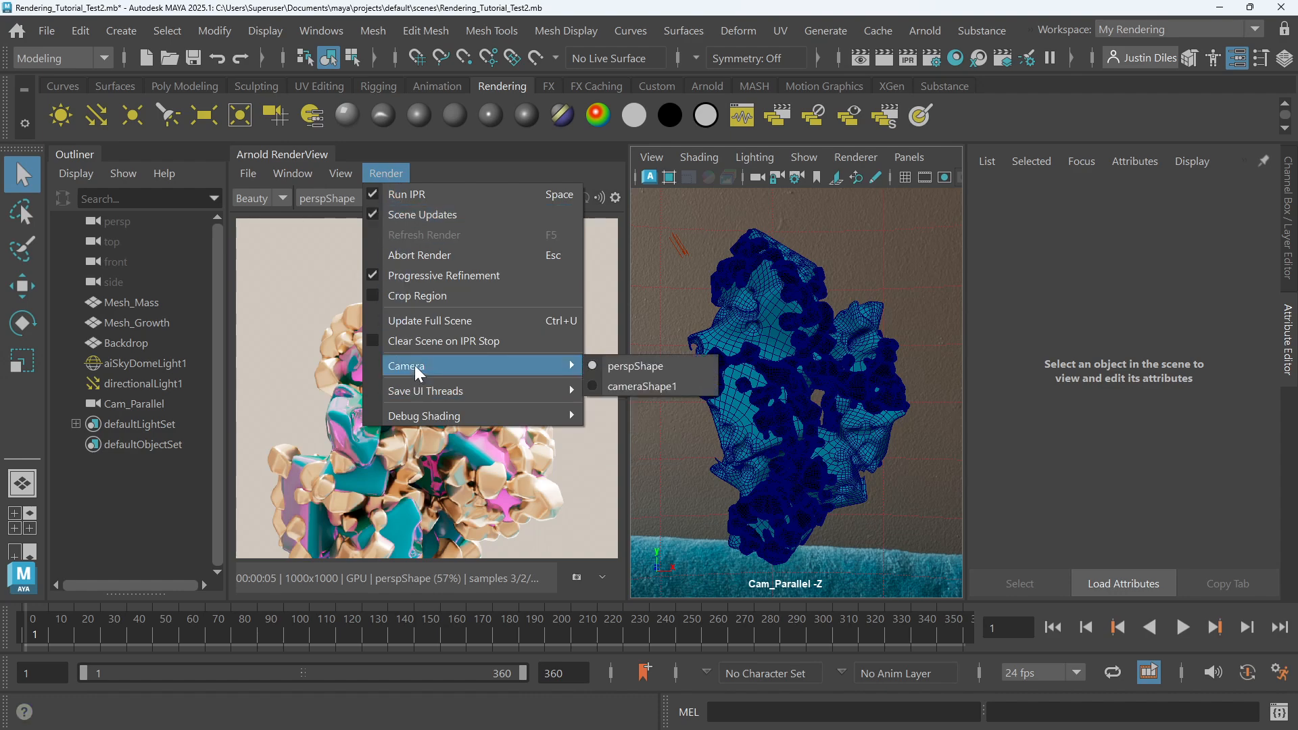
click(643, 390)
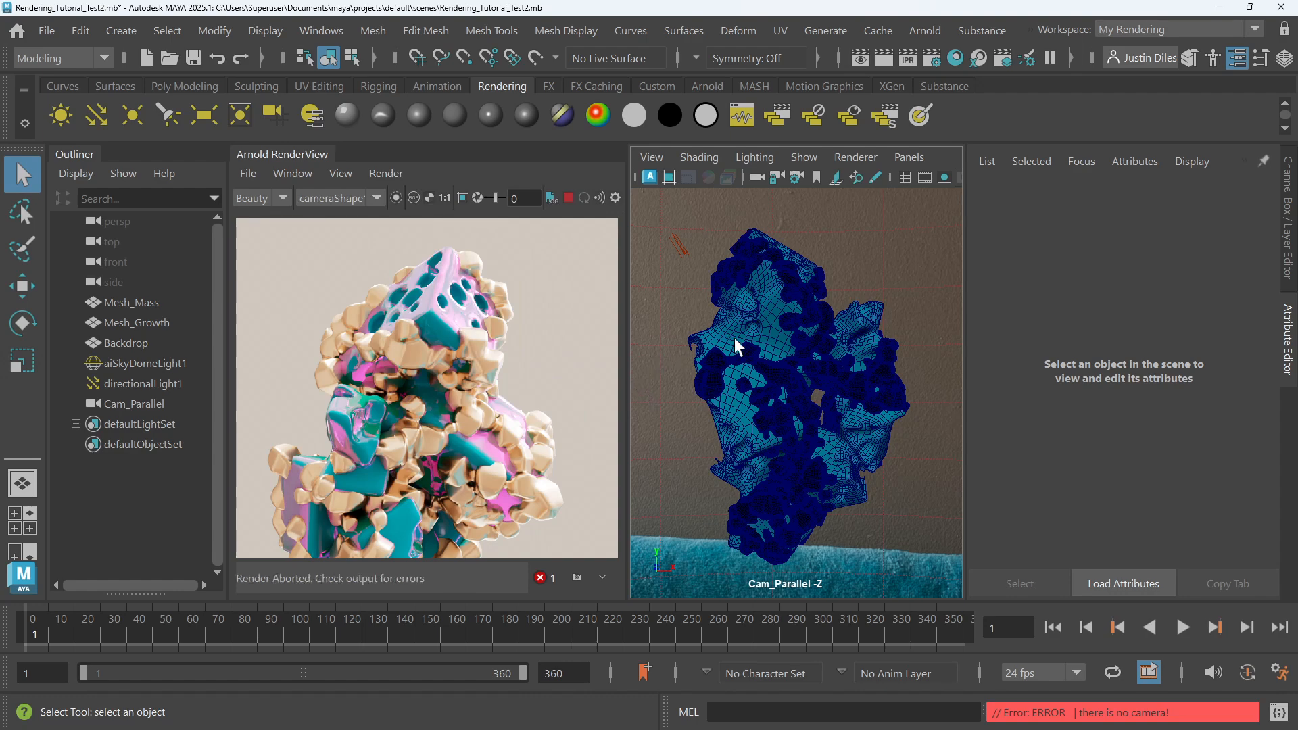
Select the Cam_Parallel camera and check its shape and transform names in its attributes
click(712, 338)
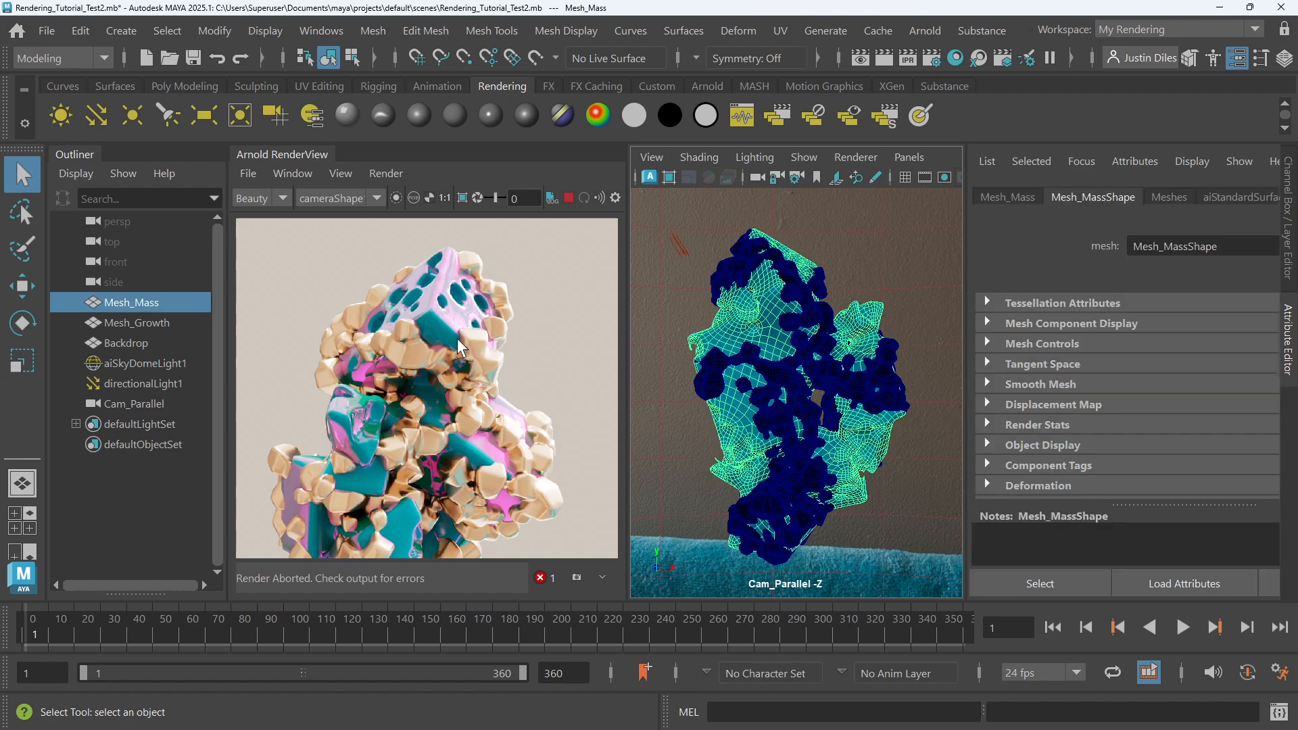
click(139, 405)
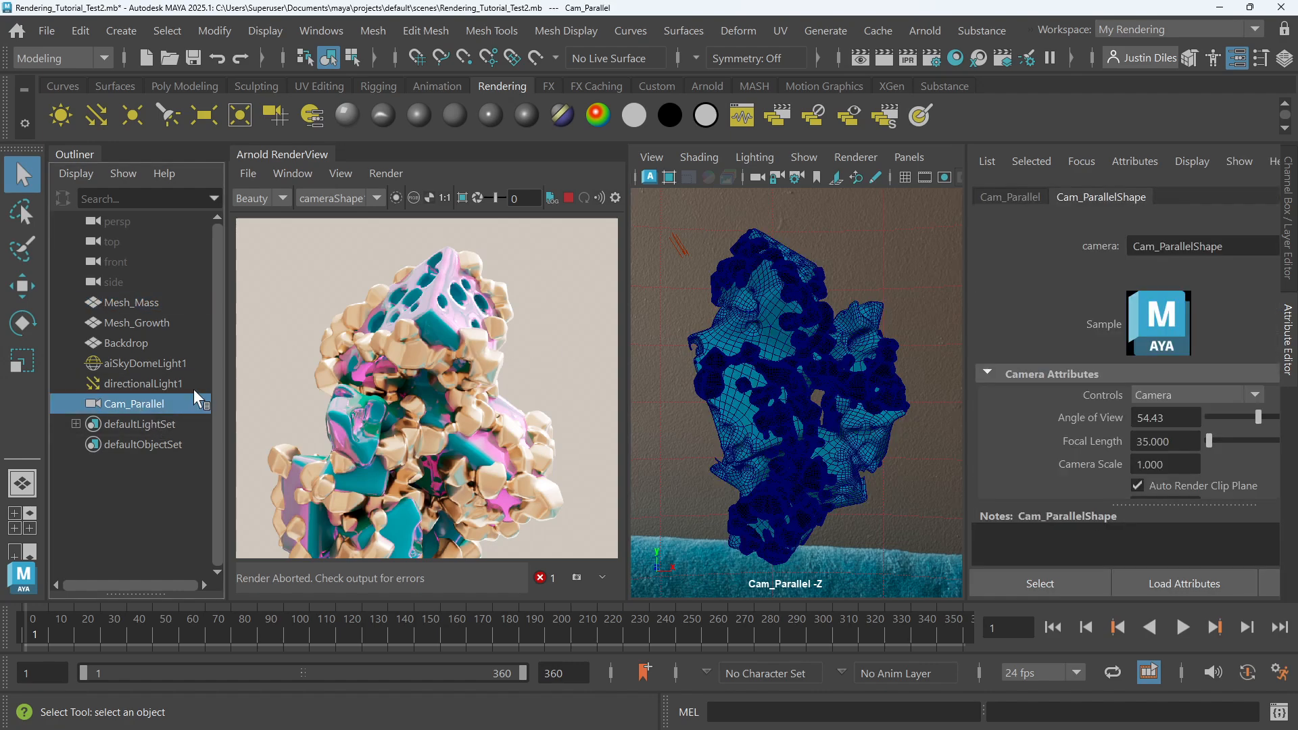
double_click(1177, 247)
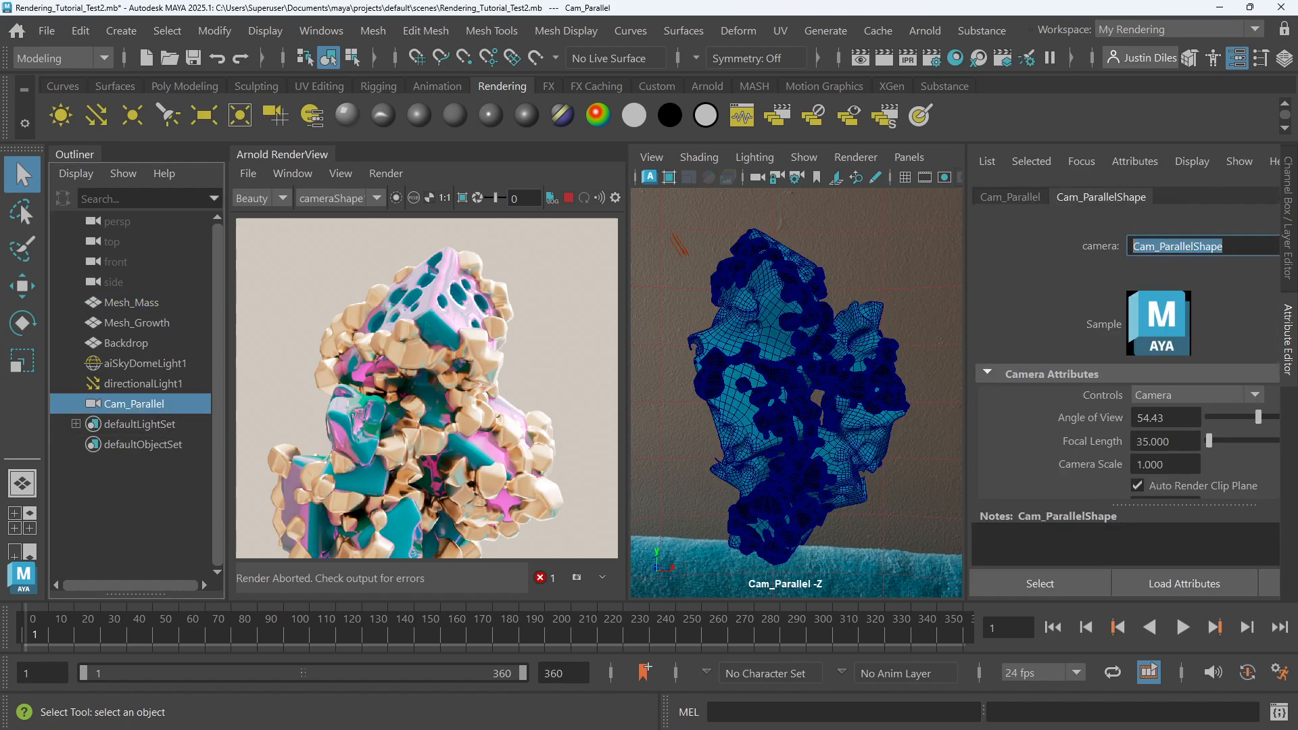
click(1025, 197)
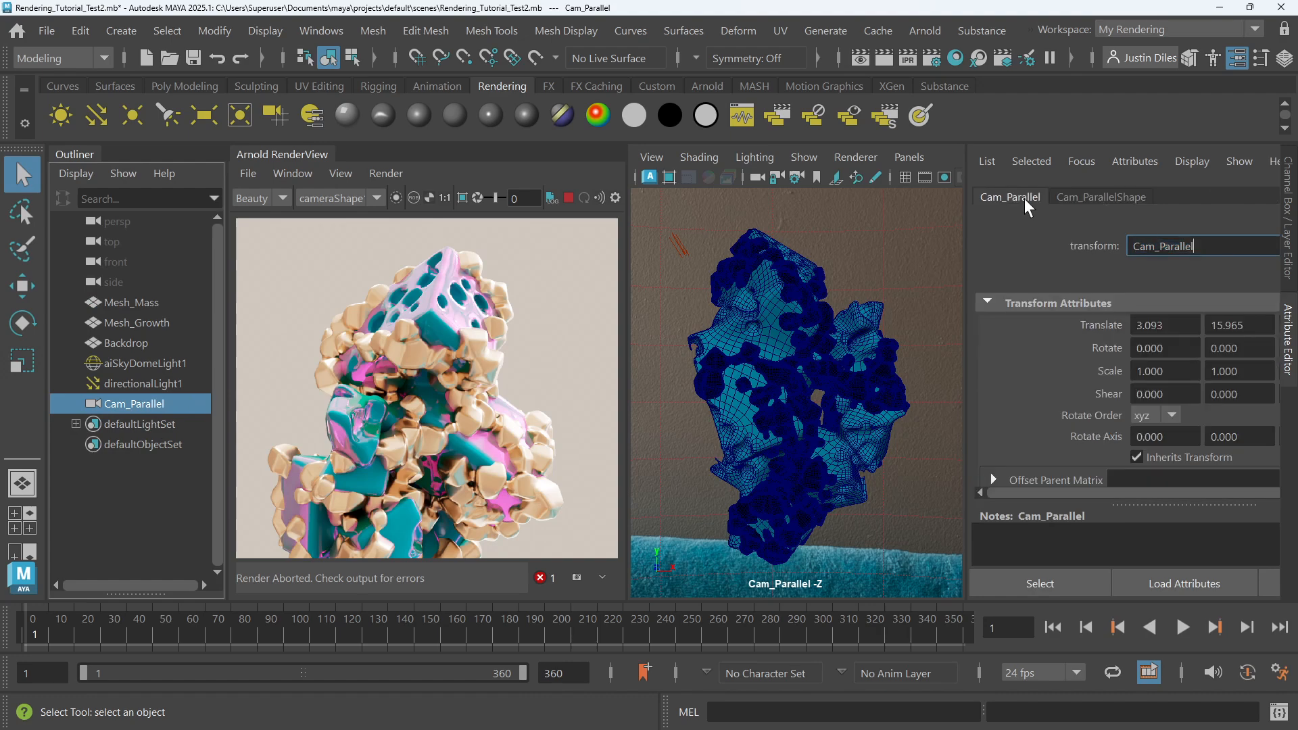
Refresh the Arnold render's camera list, set the render camera to Cam_ParallelShape, and start the live render
click(374, 174)
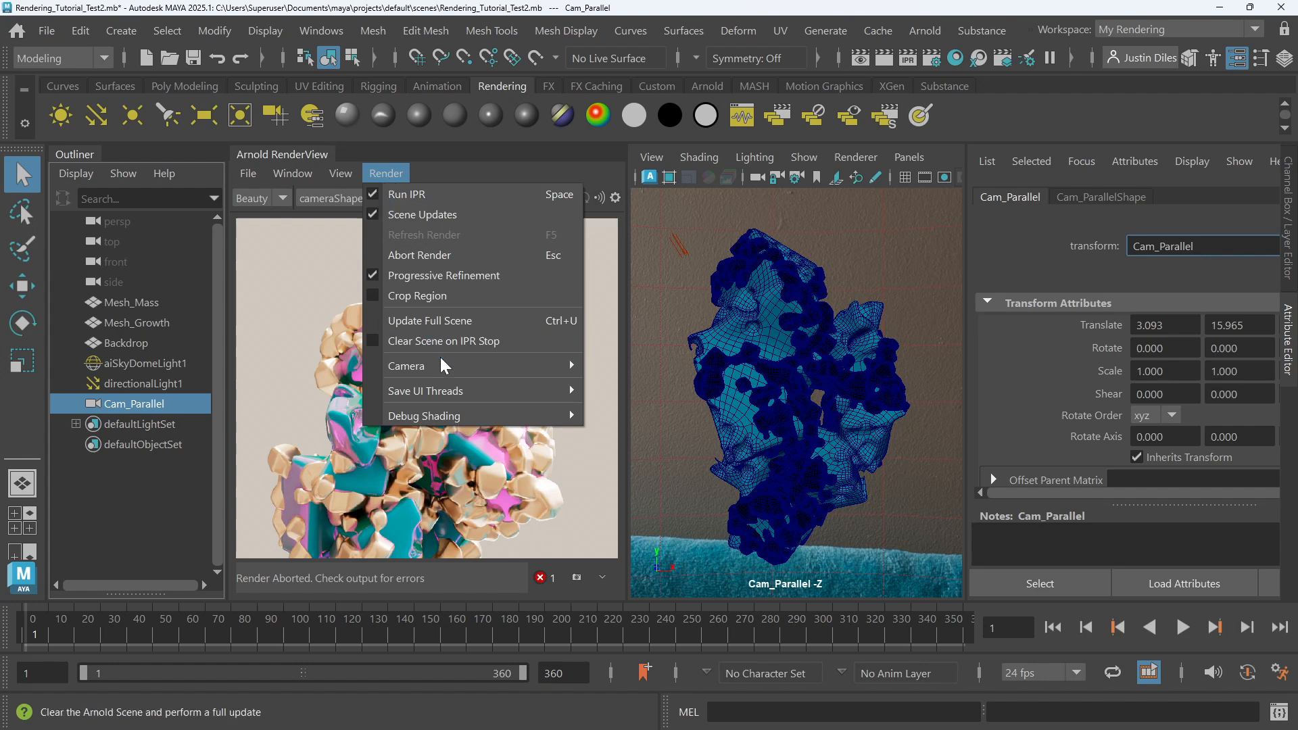
click(373, 172)
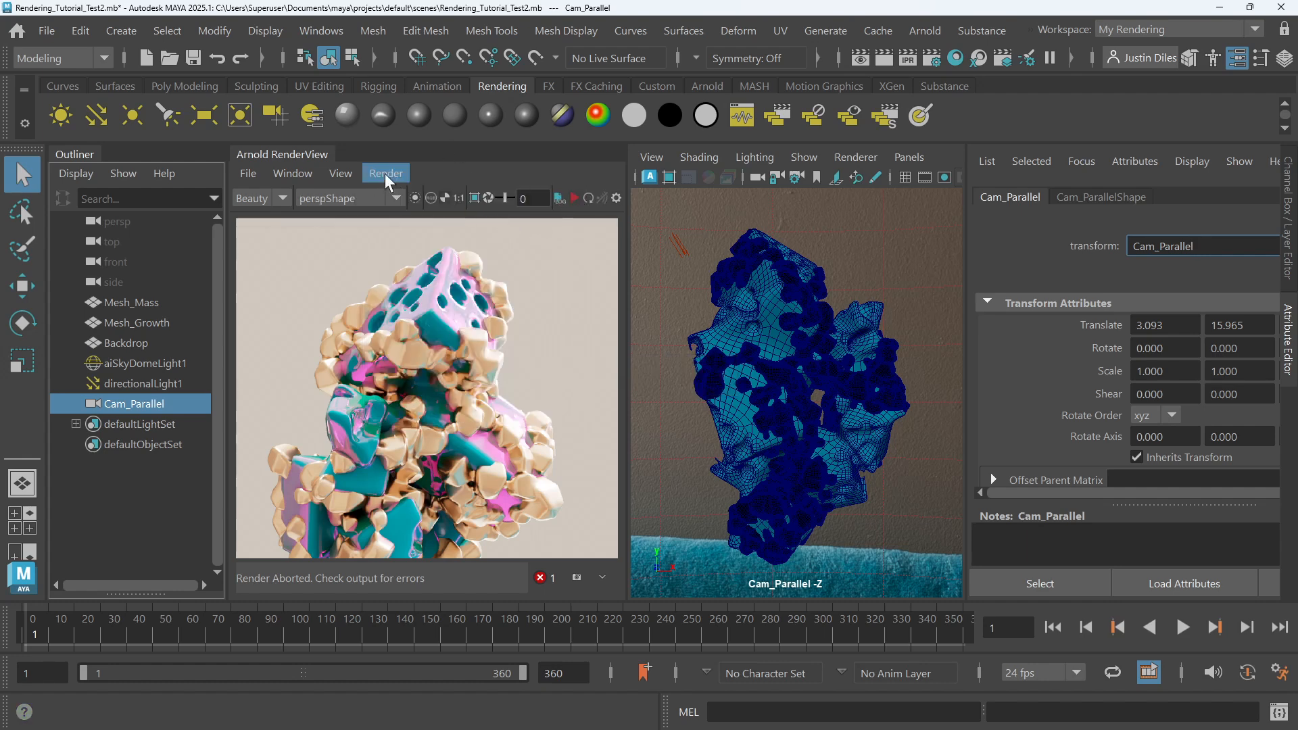
click(384, 173)
mouse_move(443, 366)
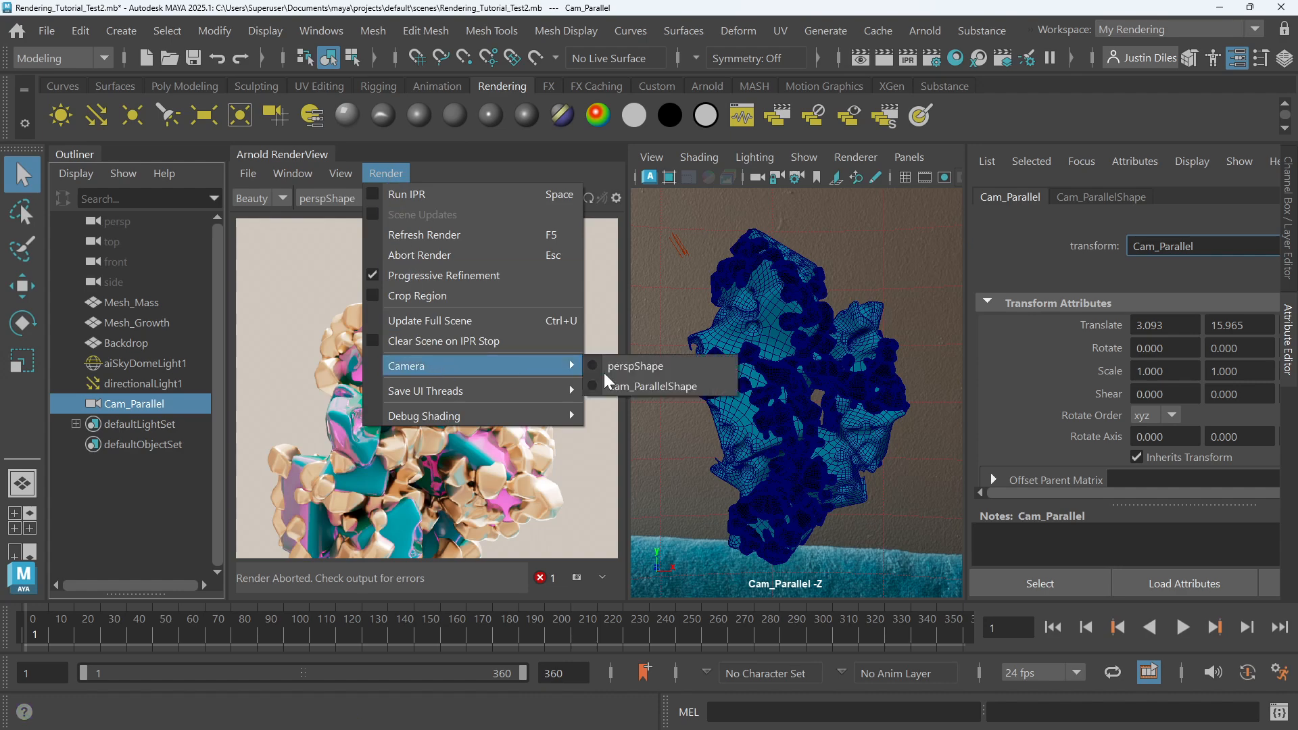
click(652, 389)
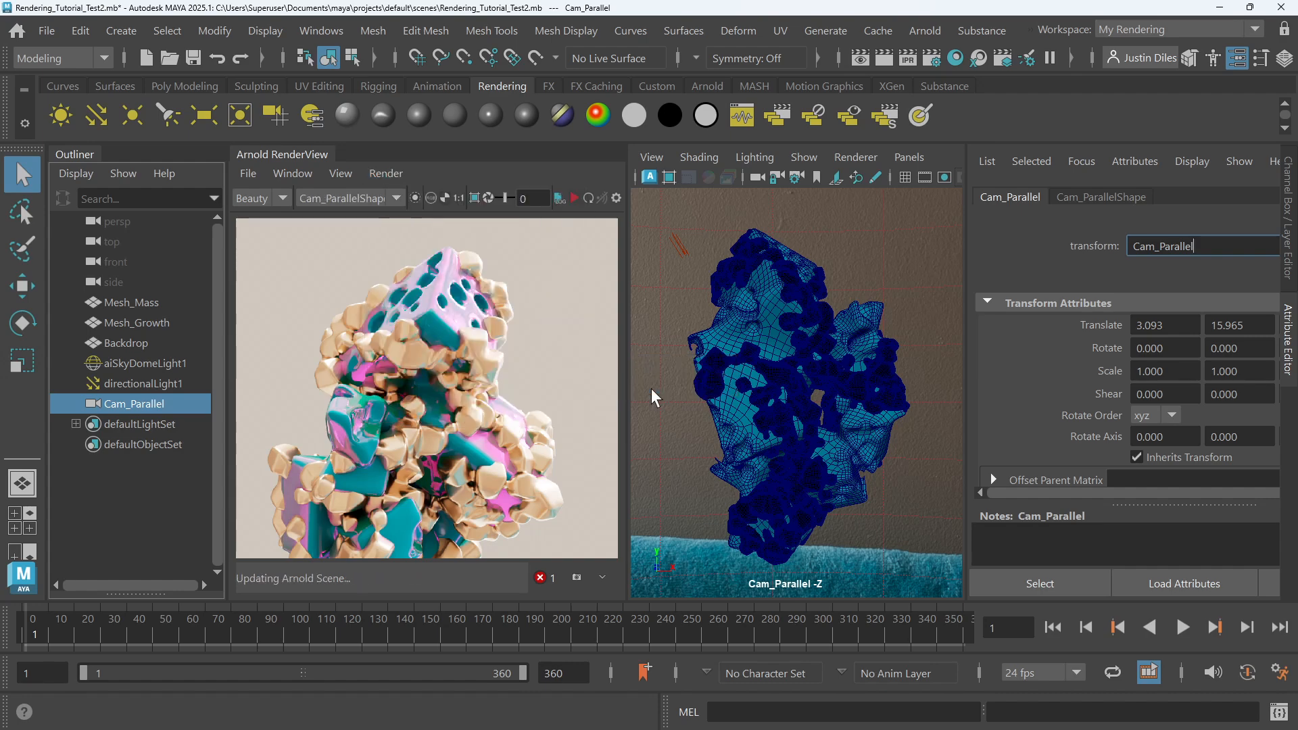
click(575, 197)
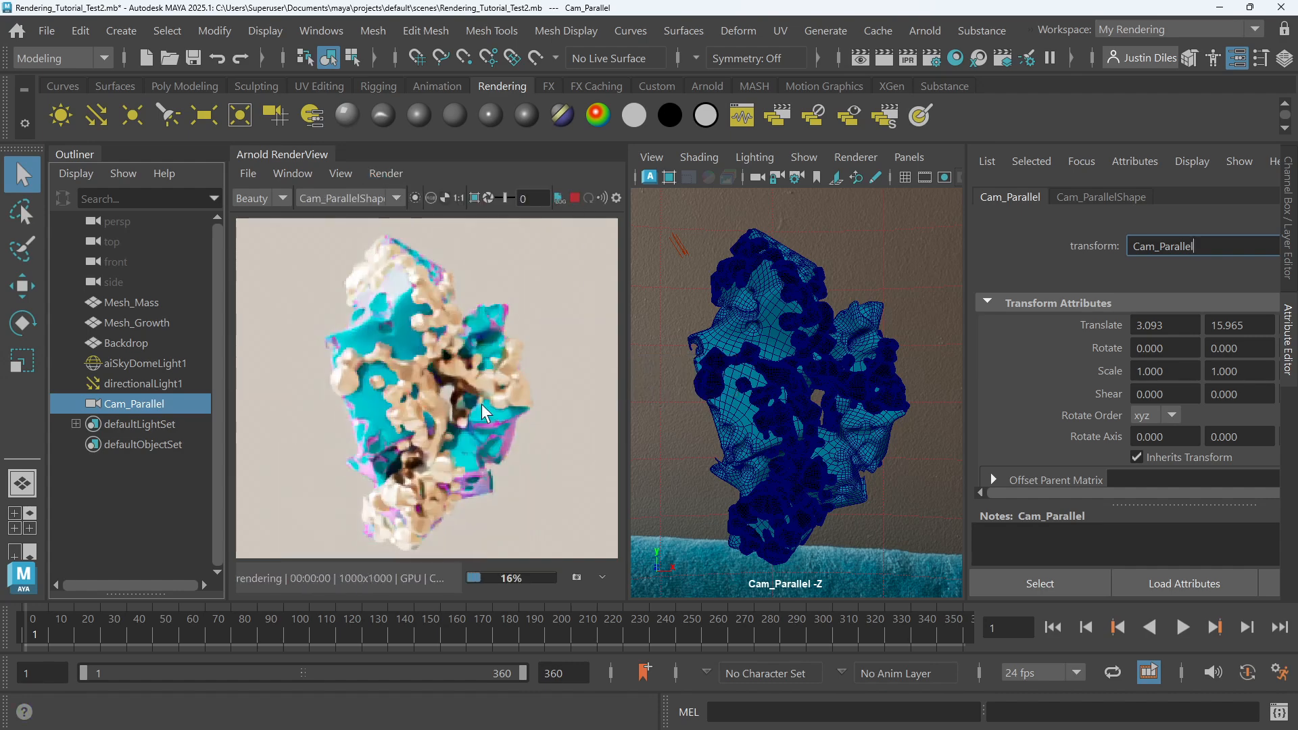
Orbit Cam_Parallel to a new angle on the meshes and save that view as a bookmark named View_02
click(885, 303)
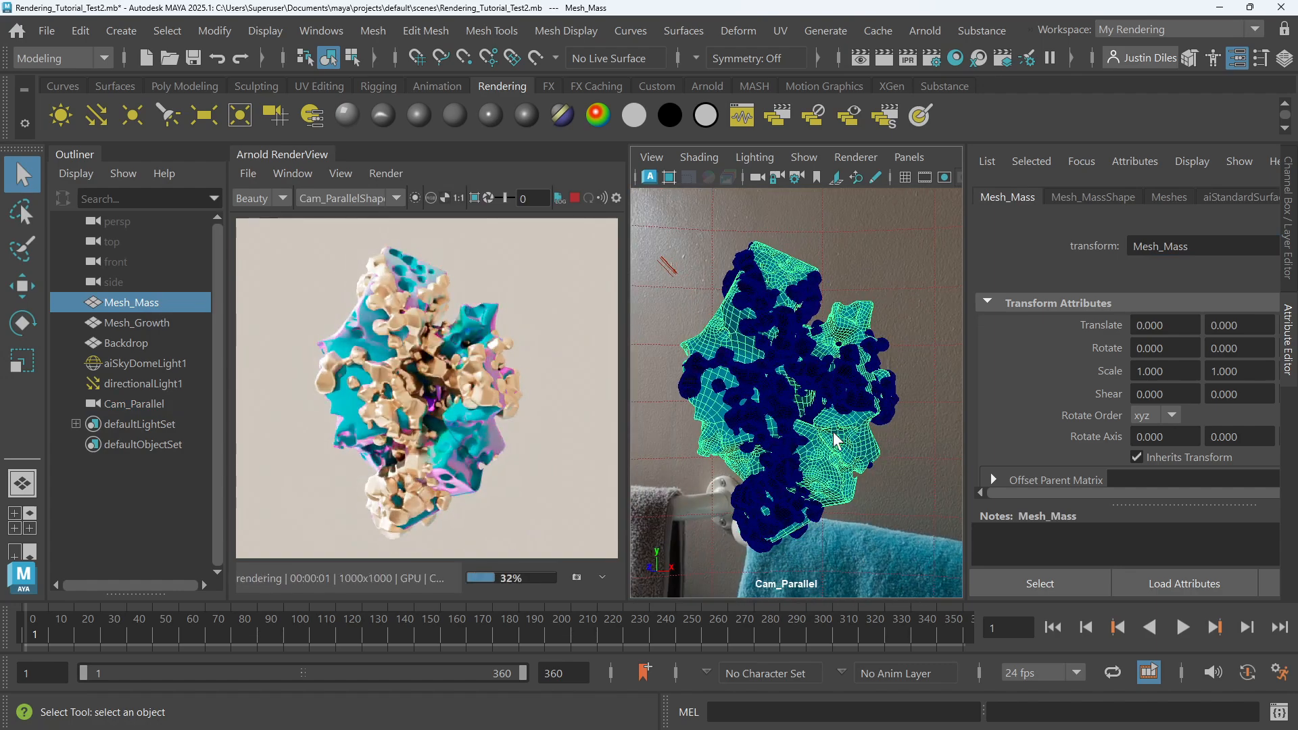
click(924, 354)
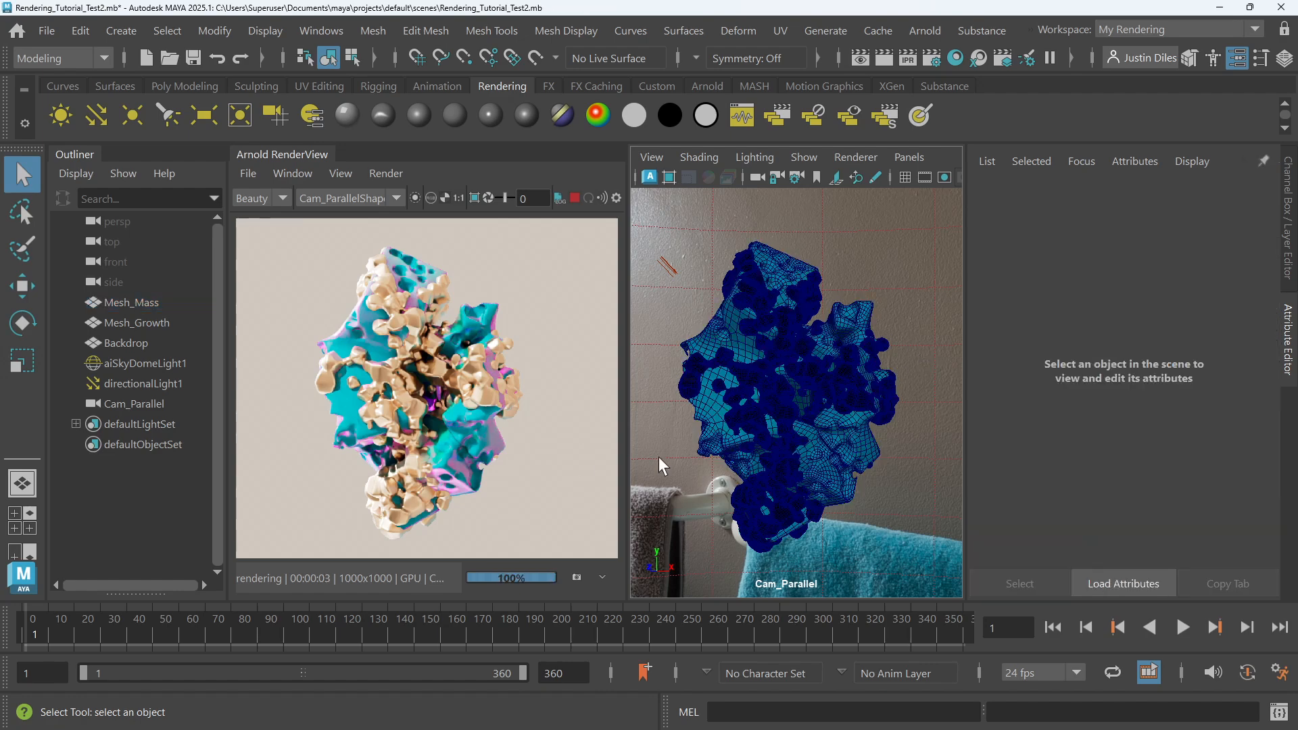
click(660, 158)
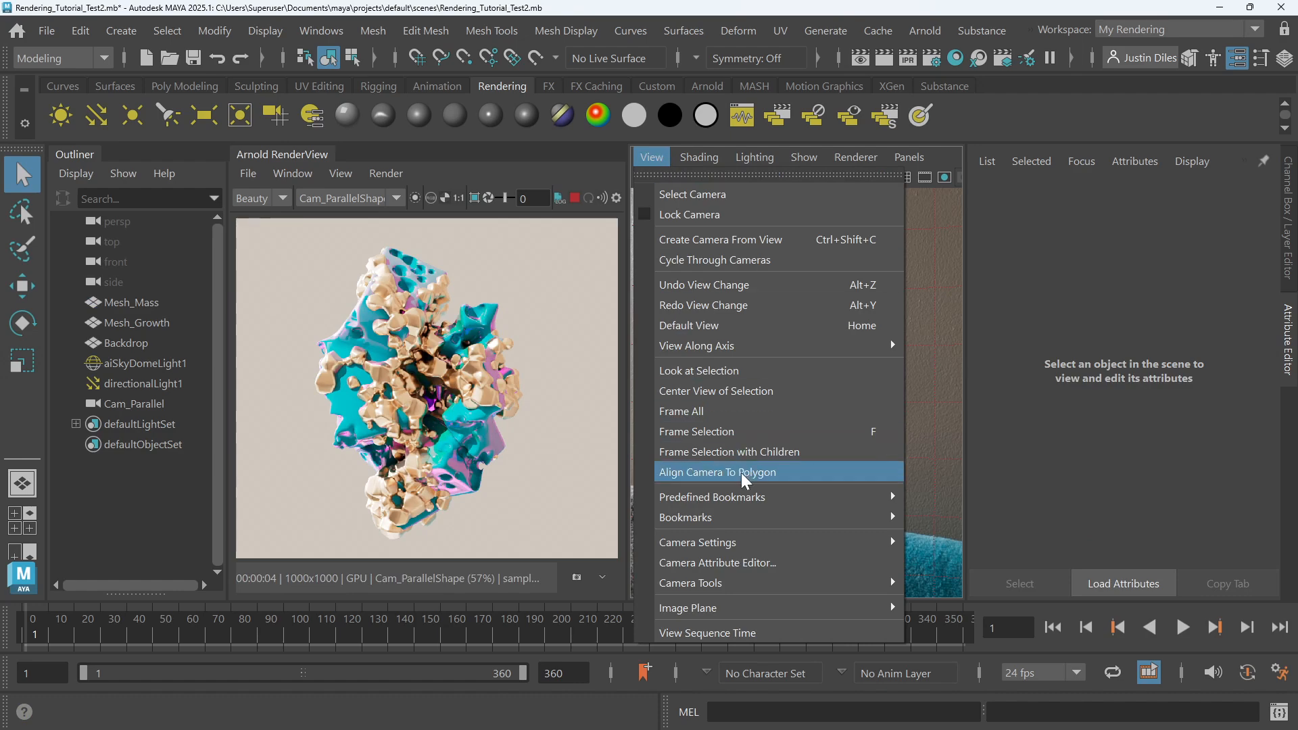
mouse_move(728, 518)
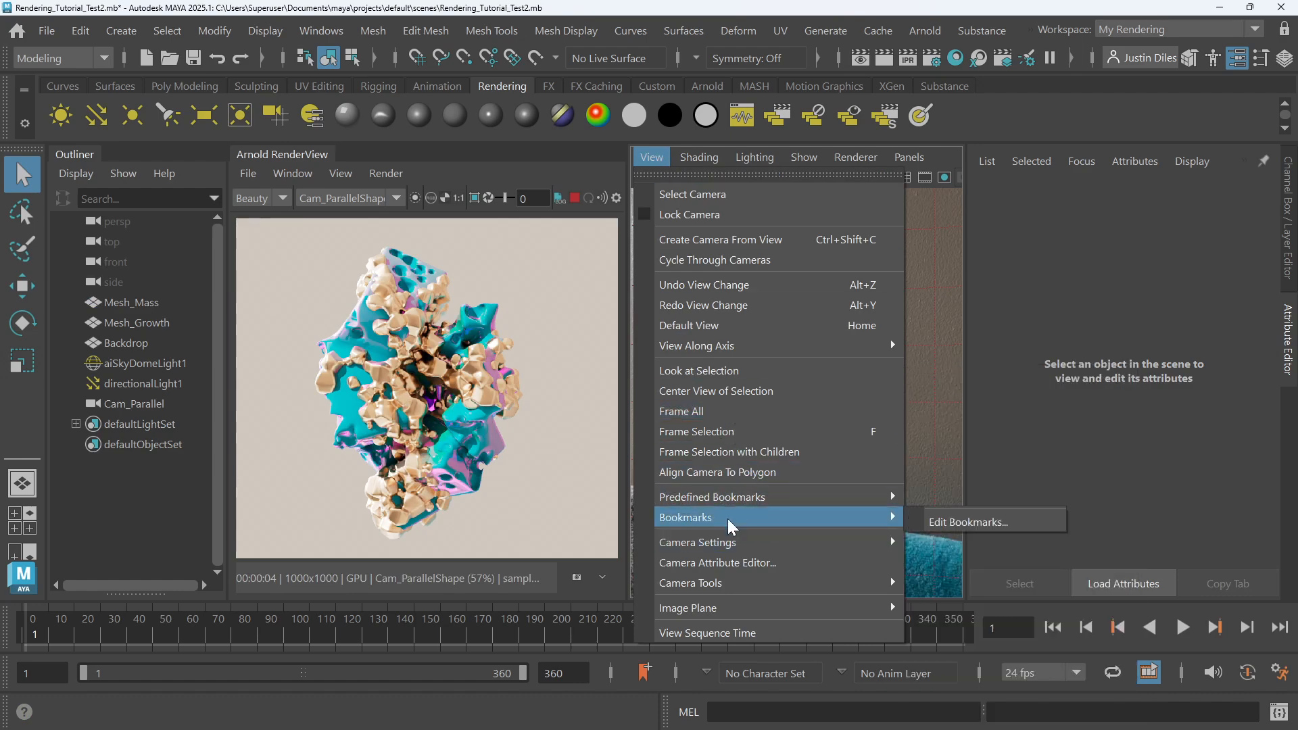
click(965, 518)
key(Tab)
text(V)
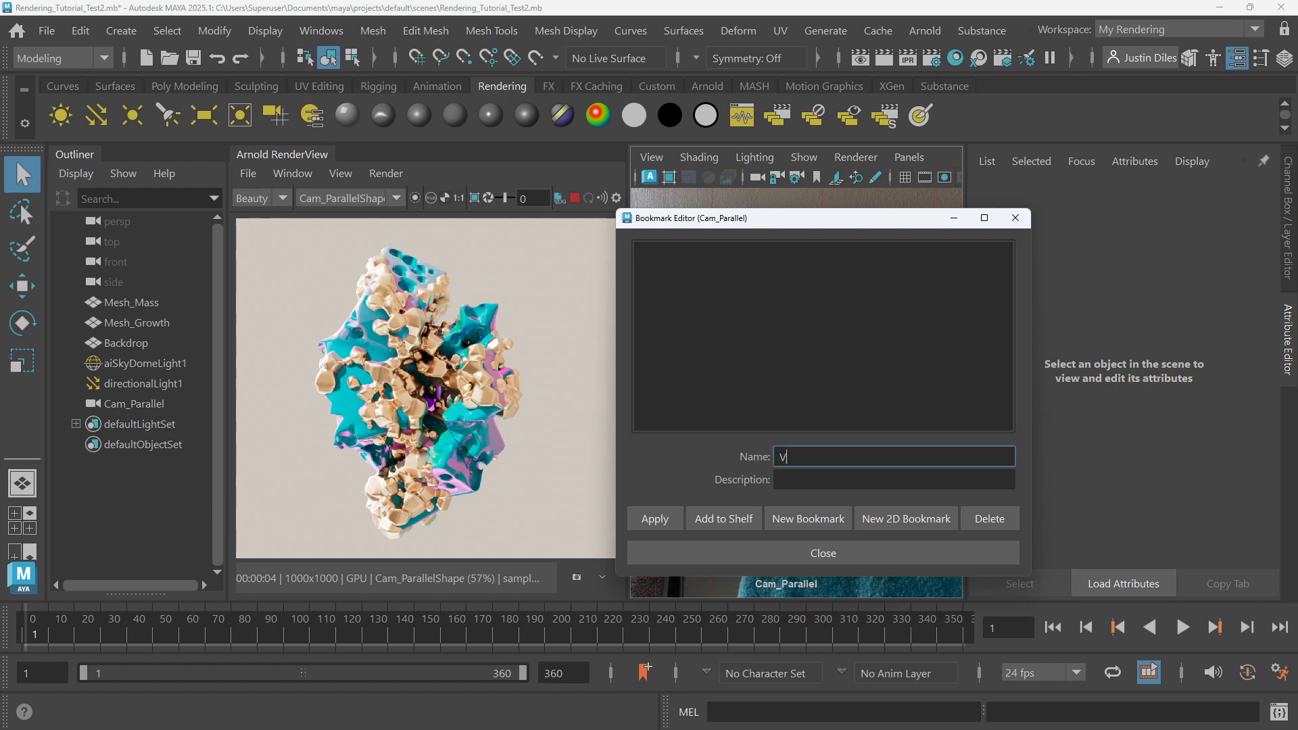
text(iew_01)
click(810, 551)
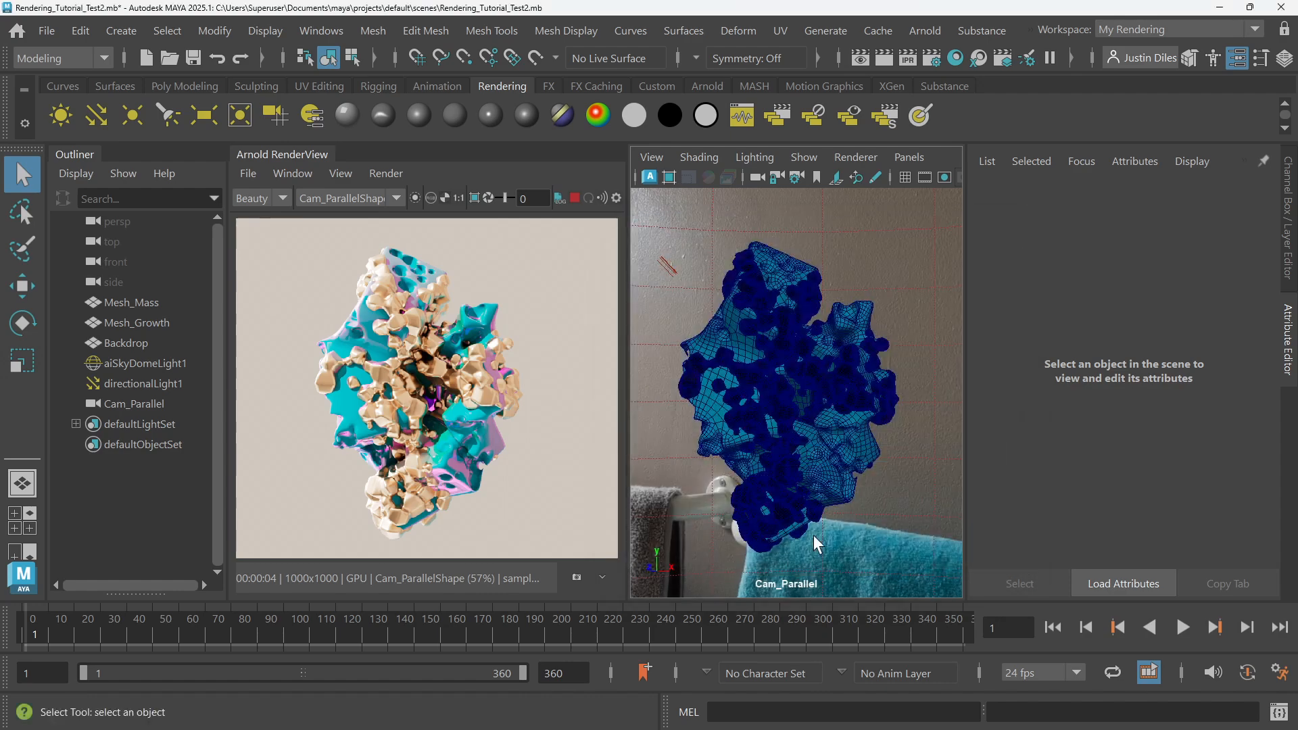
Recall the View_02 bookmark in the Cam_Parallel view
click(652, 156)
mouse_move(687, 522)
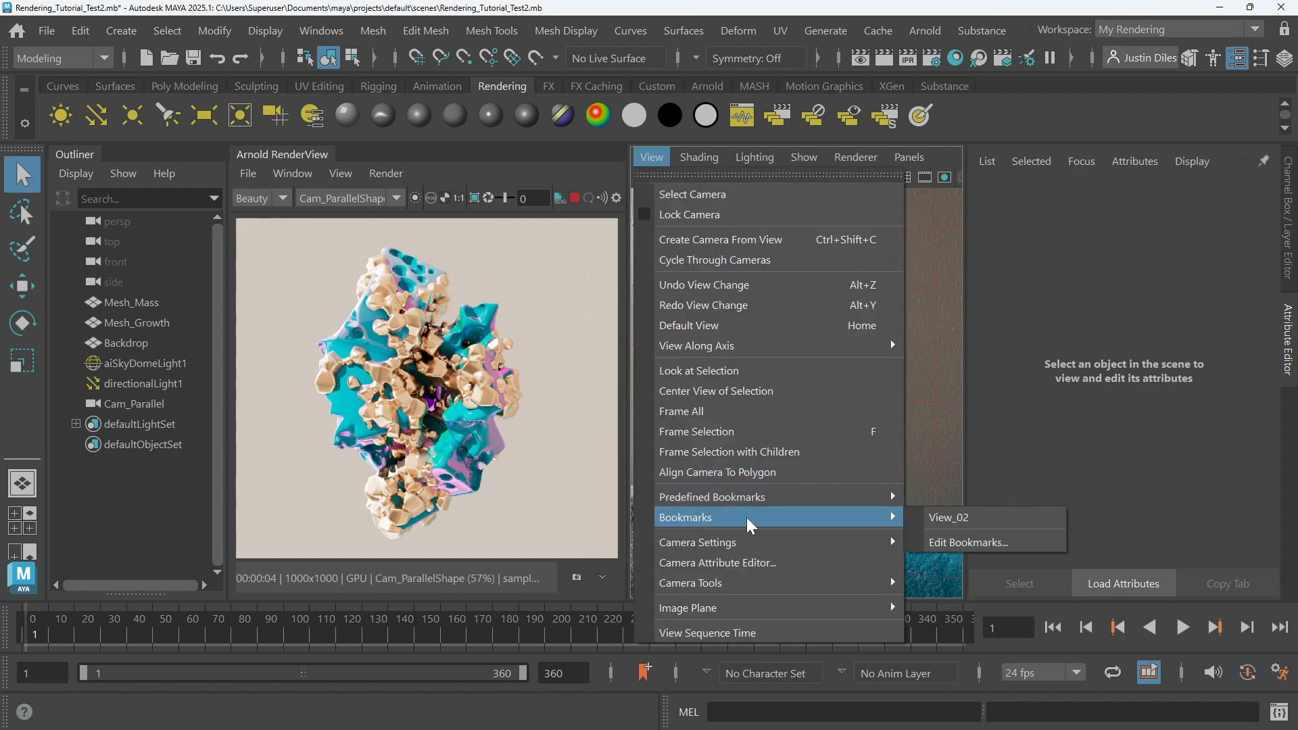
click(981, 518)
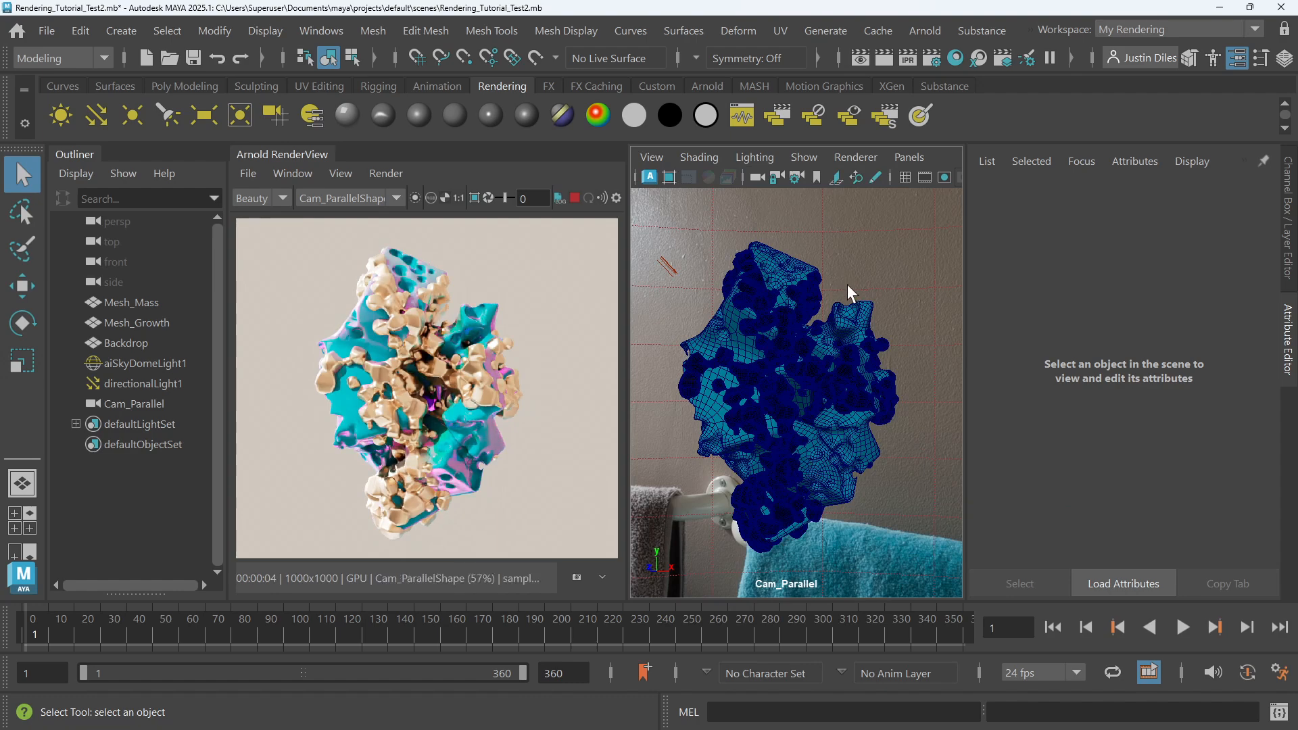
Replace the View_02 bookmark of Cam_Parallel with a bookmark of the same view named C2_V01
click(651, 157)
mouse_move(732, 516)
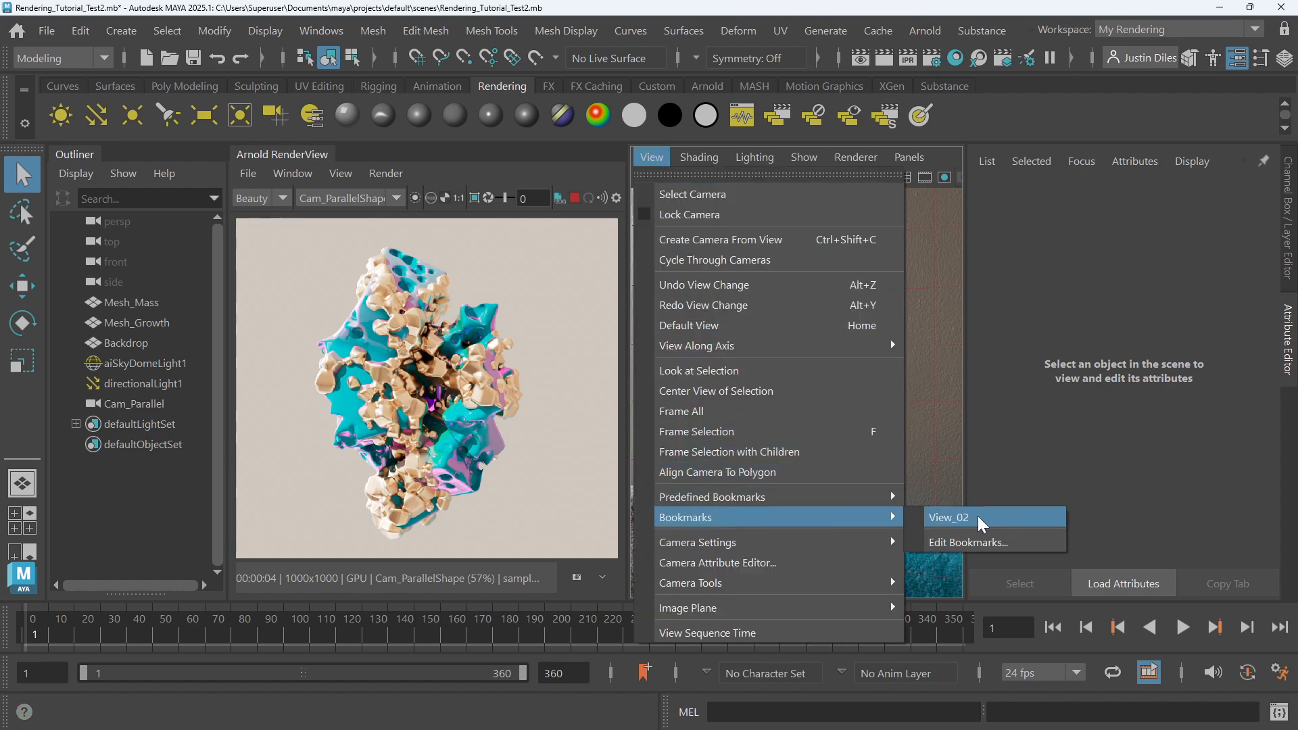
click(976, 546)
click(792, 457)
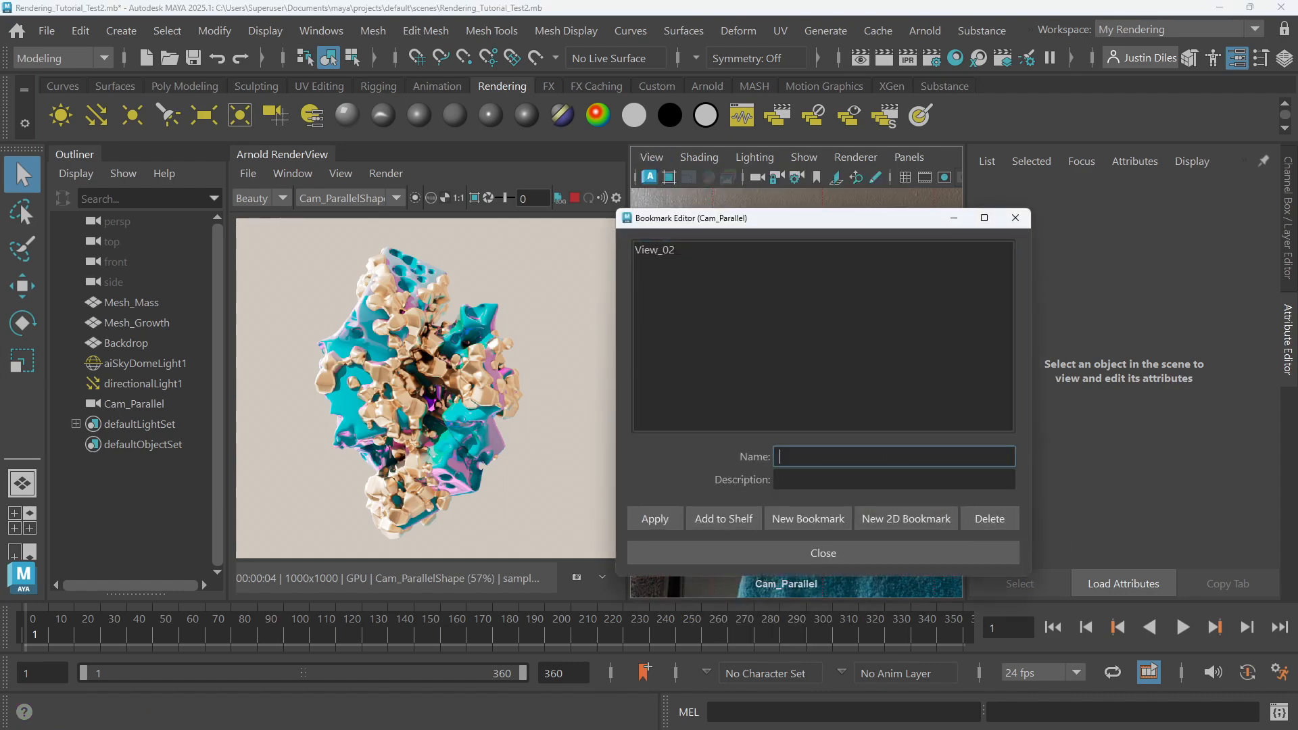
text(C2_V01)
click(671, 252)
click(1008, 515)
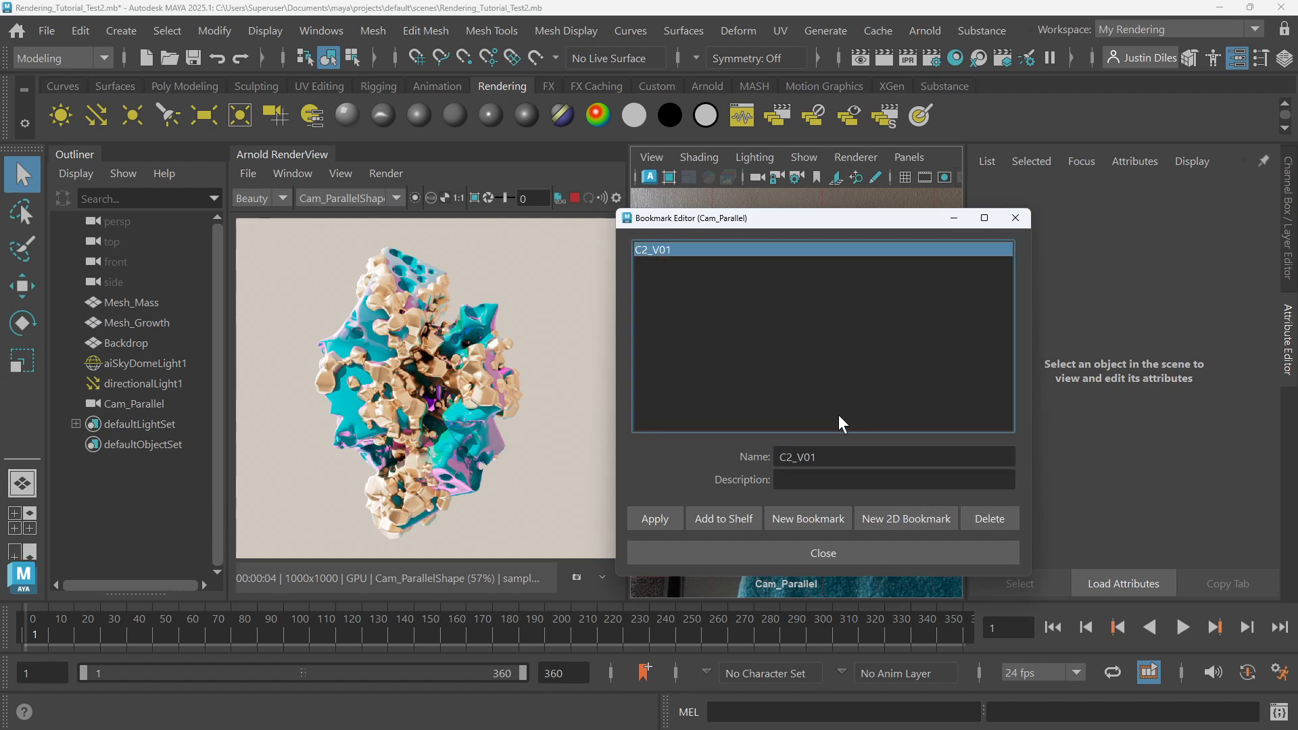
Apply the C2_V01 bookmark to Cam_Parallel and close the Bookmark Editor
click(818, 458)
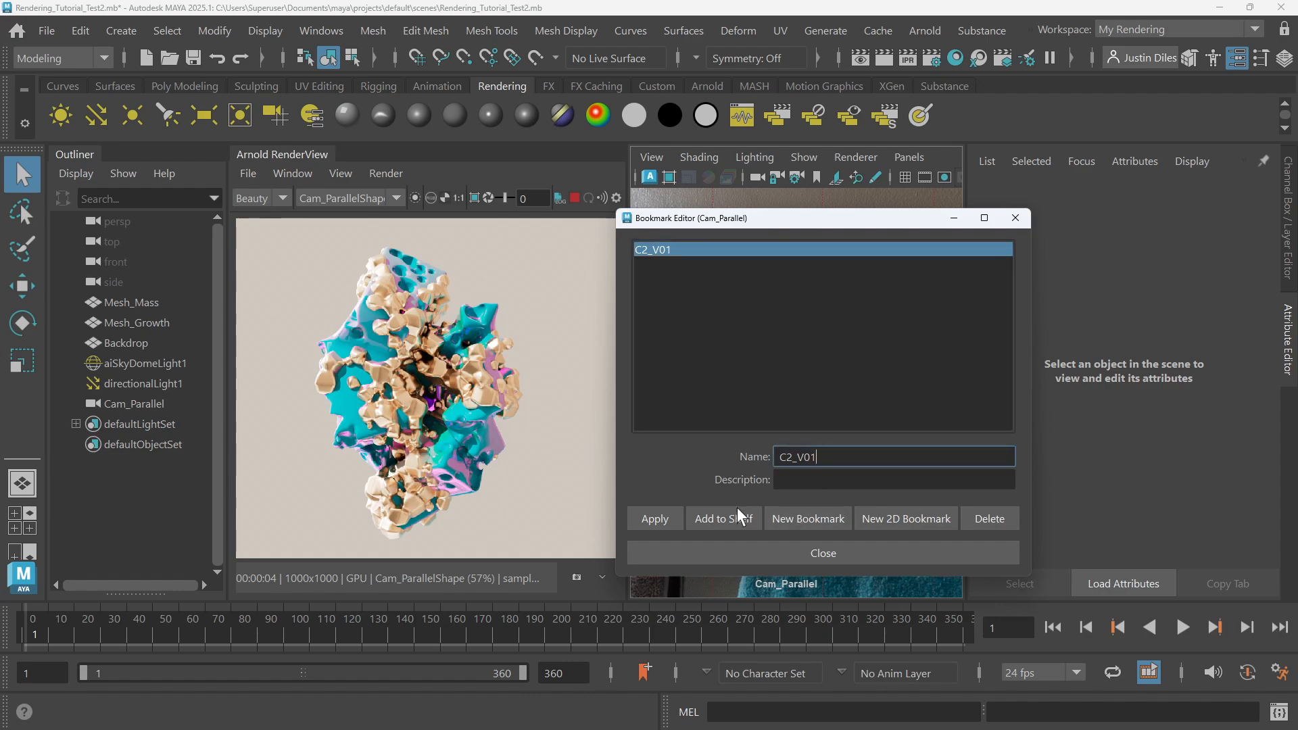
click(659, 520)
click(798, 553)
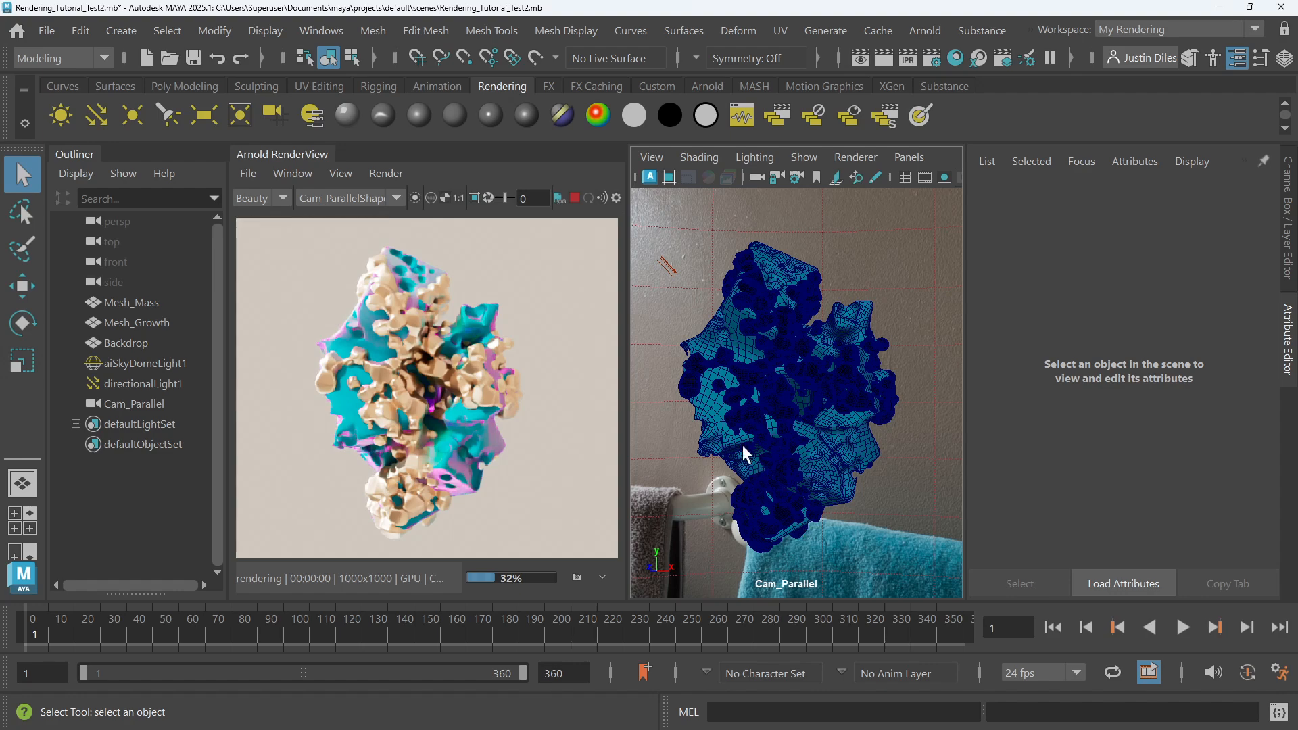
Orbit and zoom Cam_Parallel away from its saved view and recall the C2_V01 bookmark
alt+drag(840, 304, 841, 302)
scroll(841, 302, up, 2)
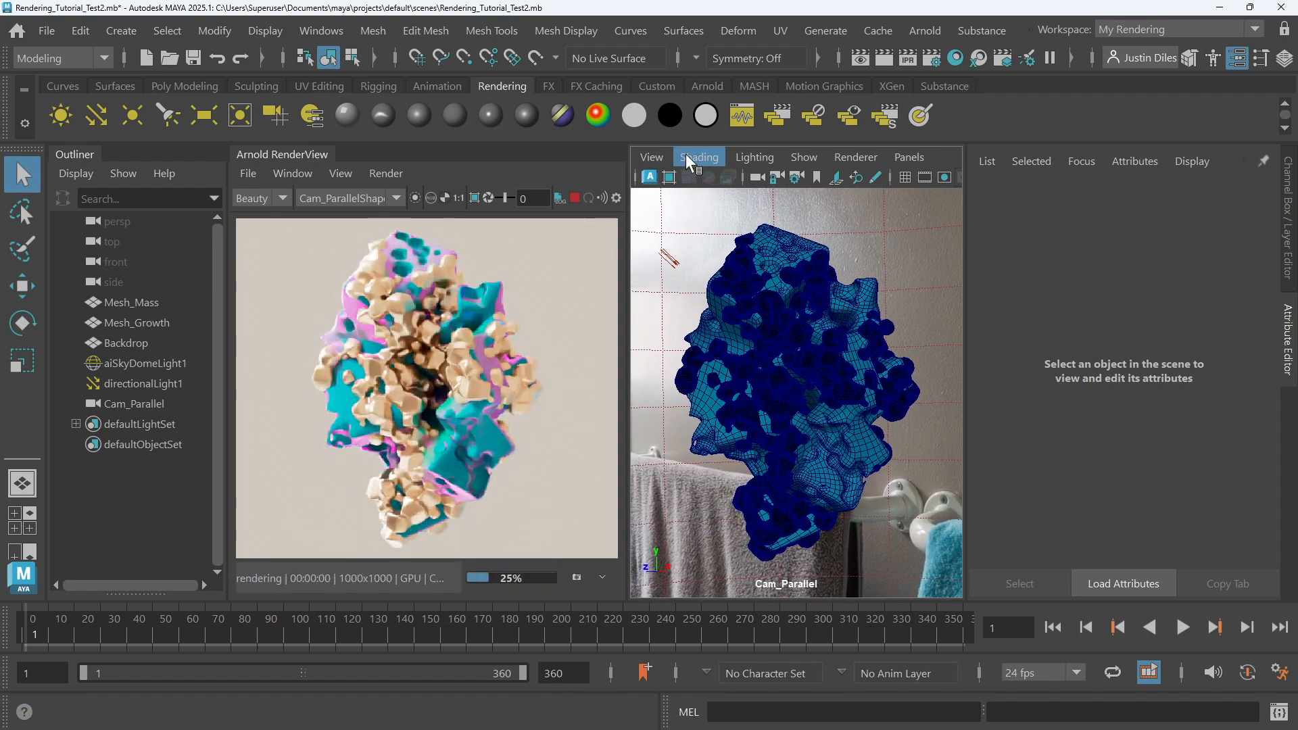
click(660, 156)
mouse_move(721, 515)
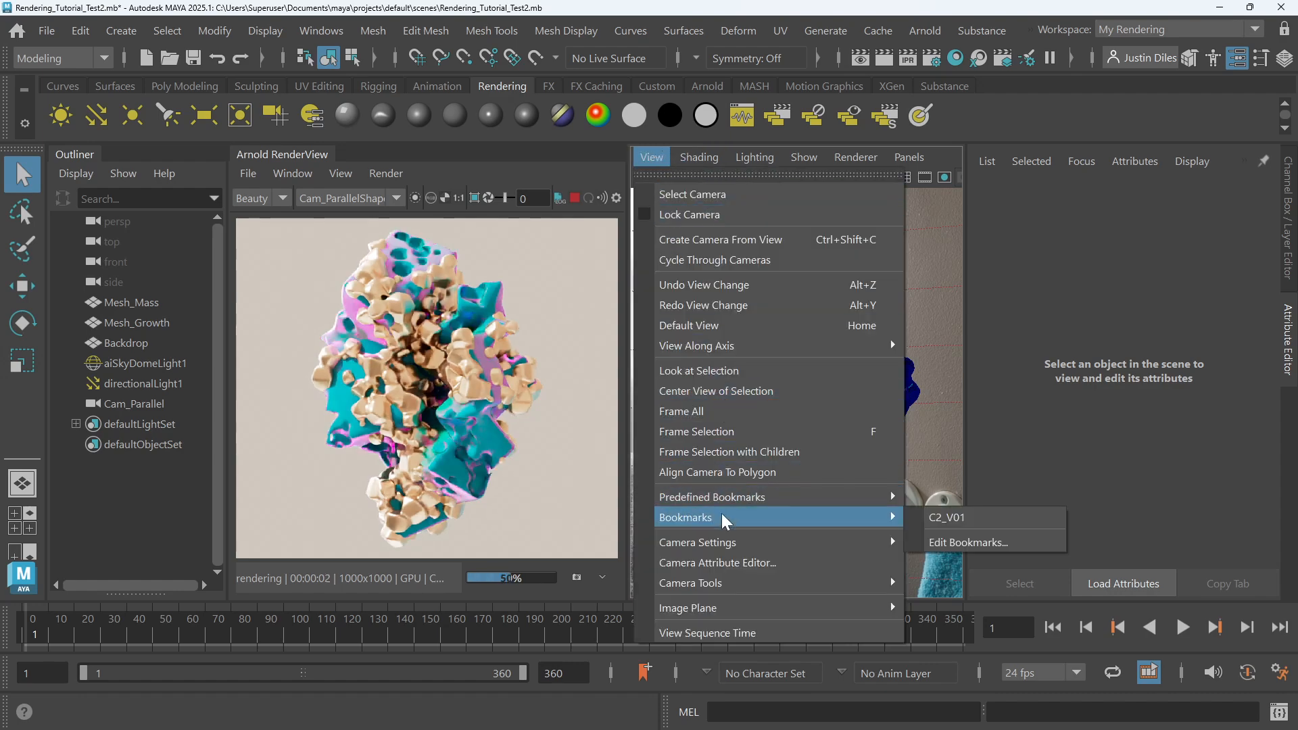
click(961, 519)
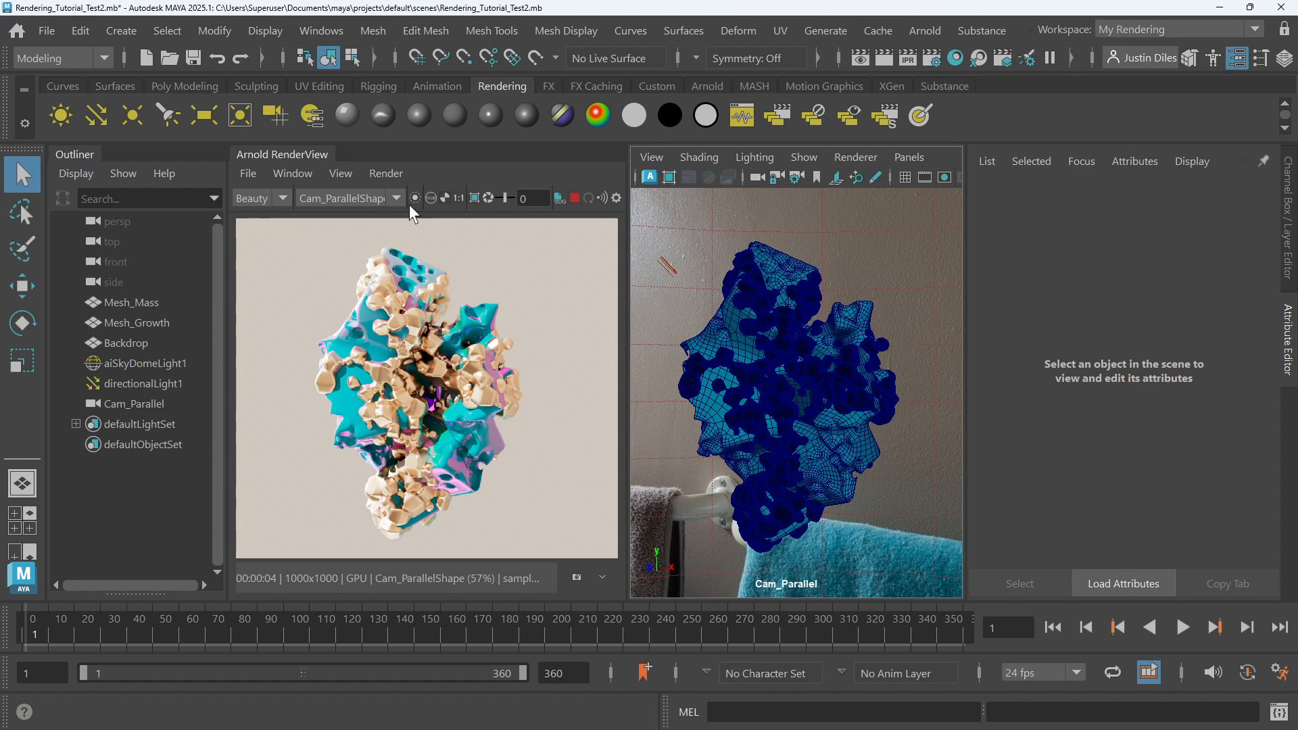
Set the Arnold render camera to Cam_ParallelShape and switch the viewport to the persp camera
click(375, 176)
mouse_move(423, 371)
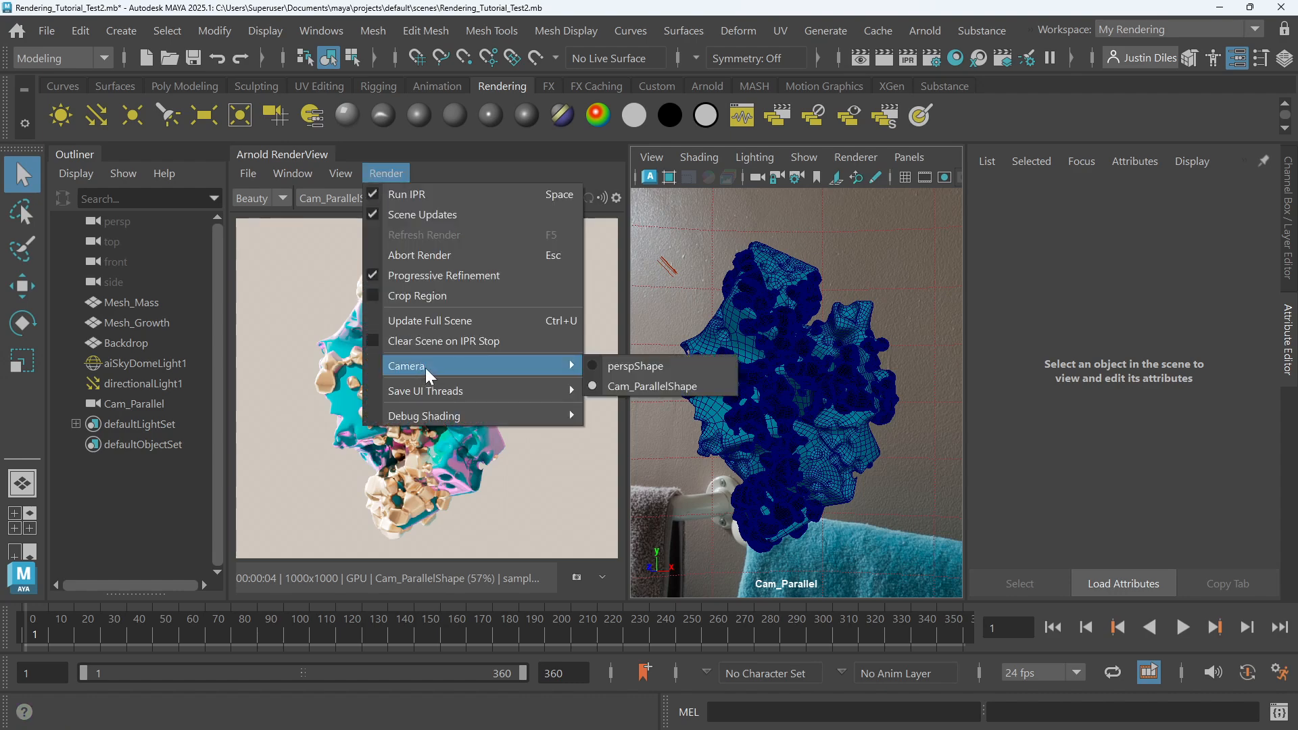
click(648, 386)
click(913, 156)
mouse_move(921, 187)
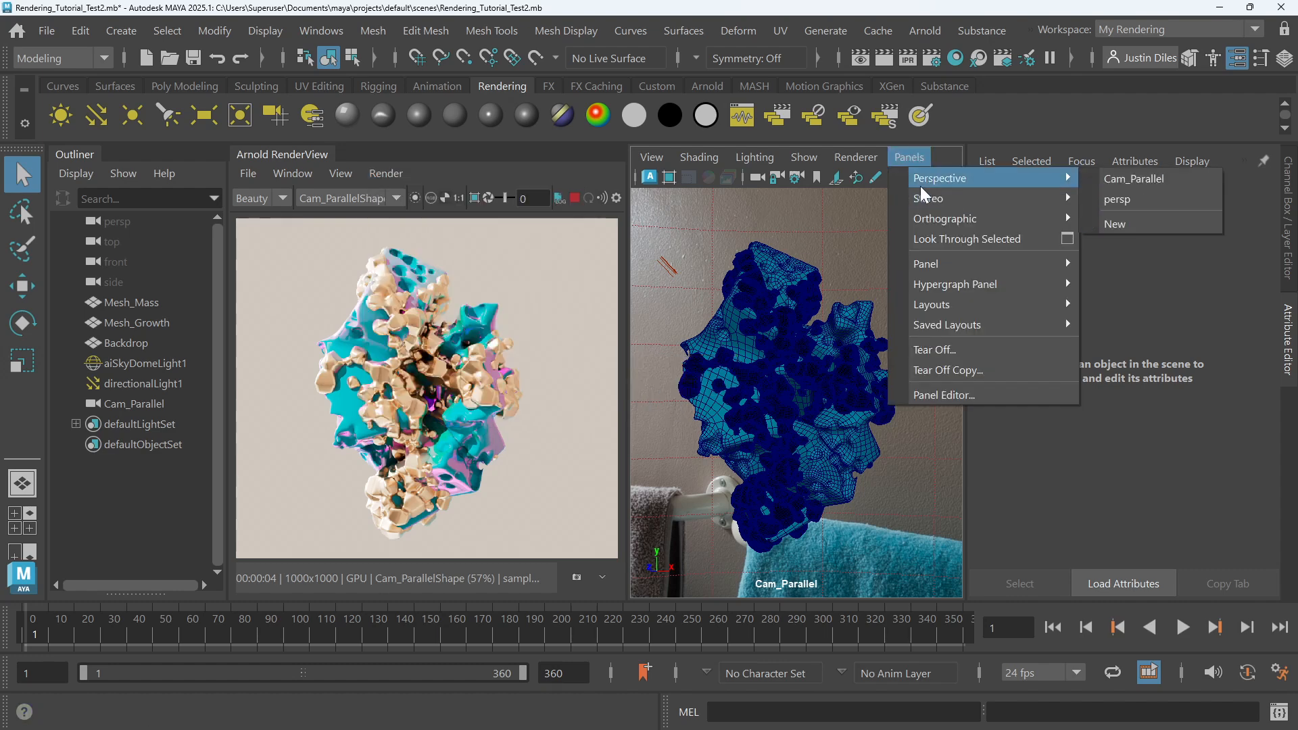
click(1125, 197)
Select Mesh_Growth in the persp view and rotate it about 42.973 degrees around its Y axis
click(849, 376)
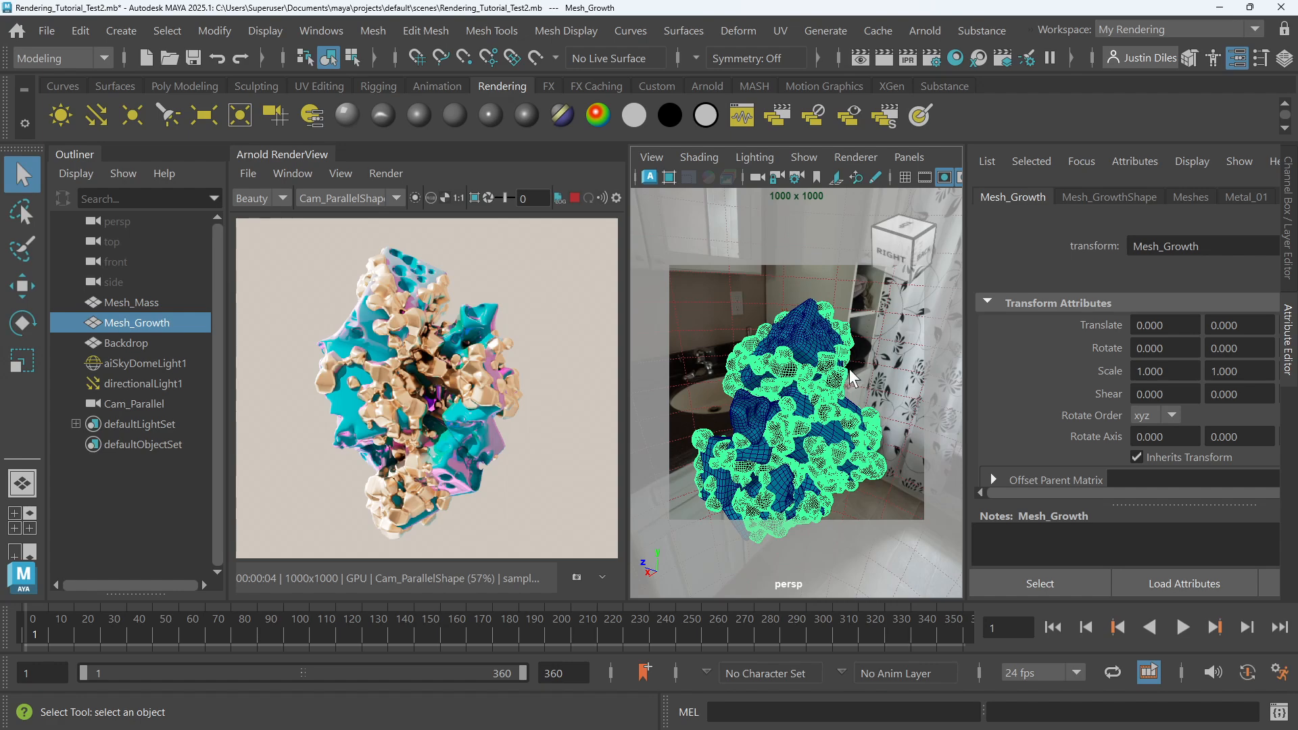
click(867, 368)
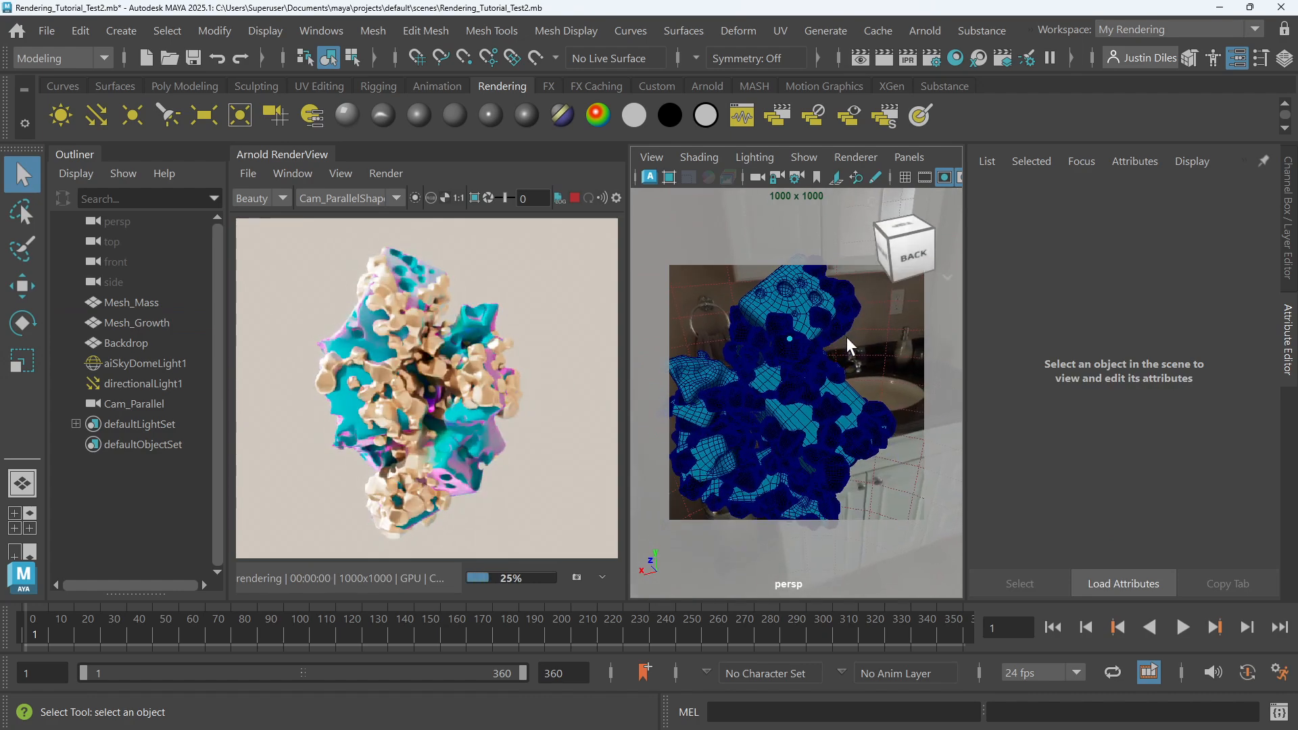
click(803, 356)
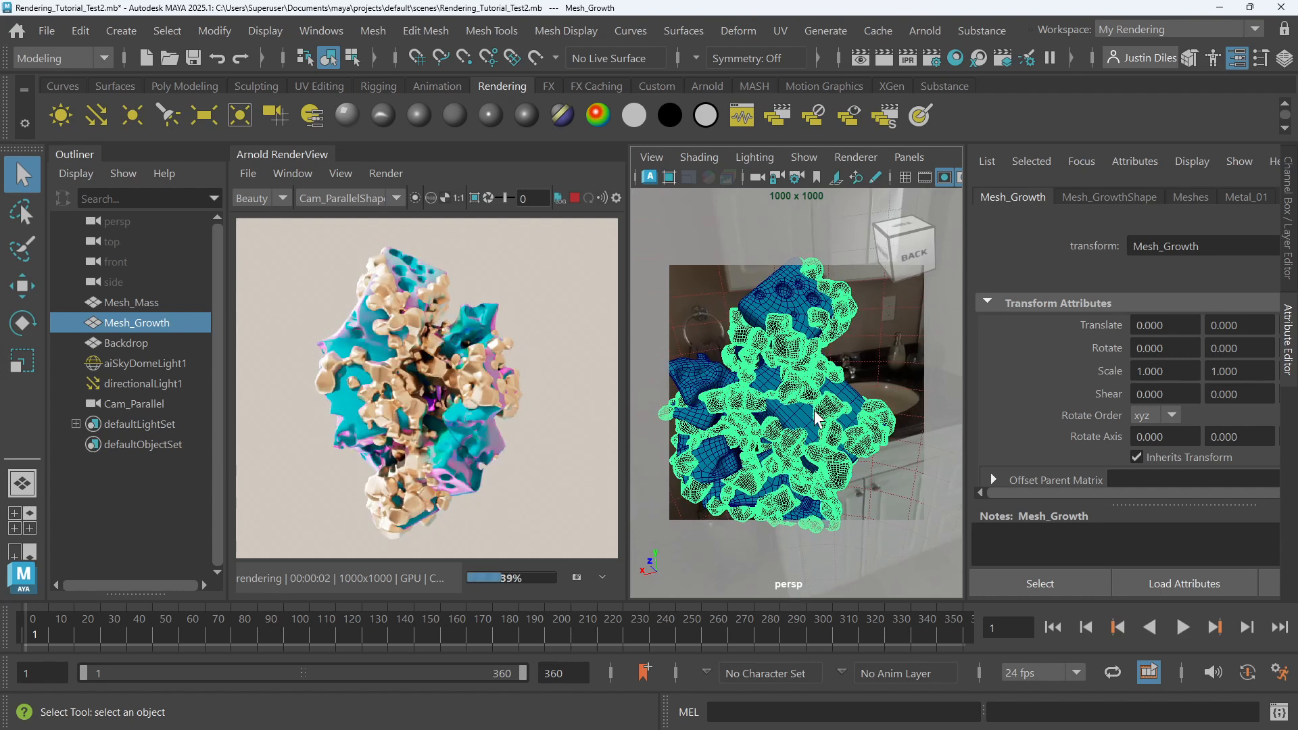
key(w)
key(e)
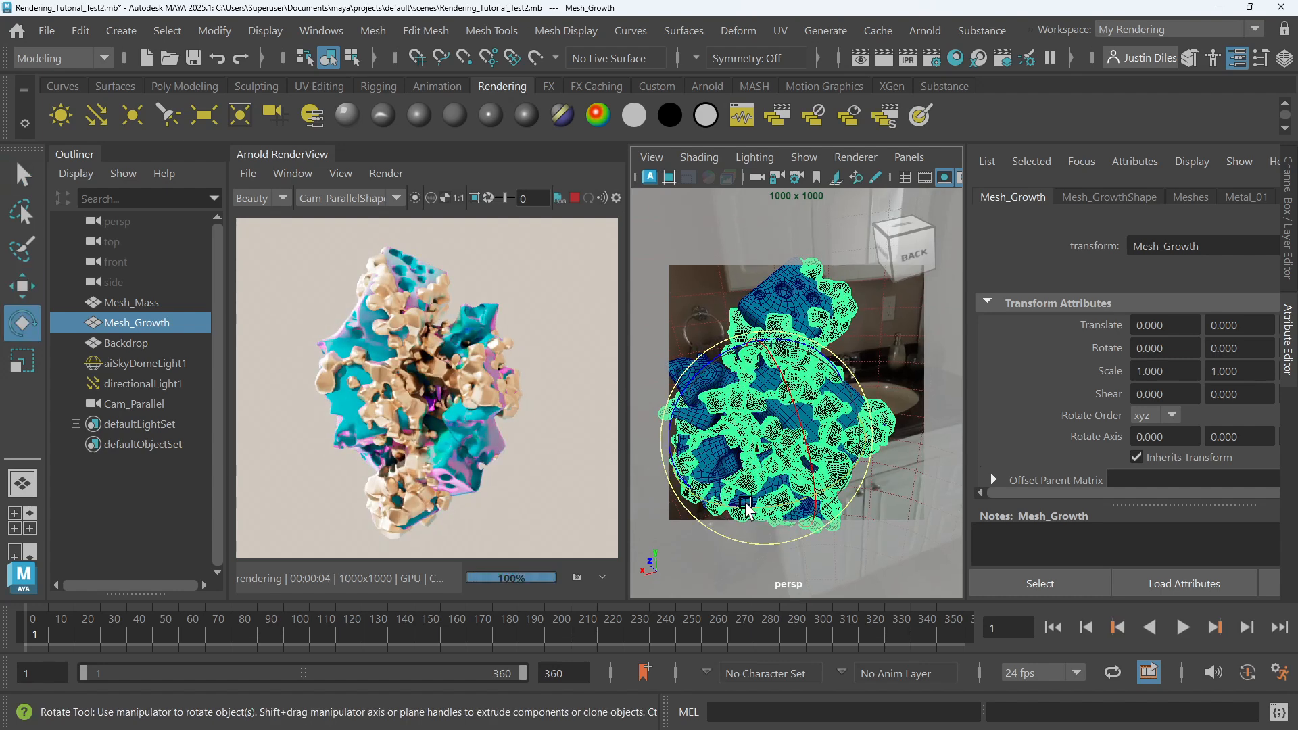
drag(748, 501, 836, 492)
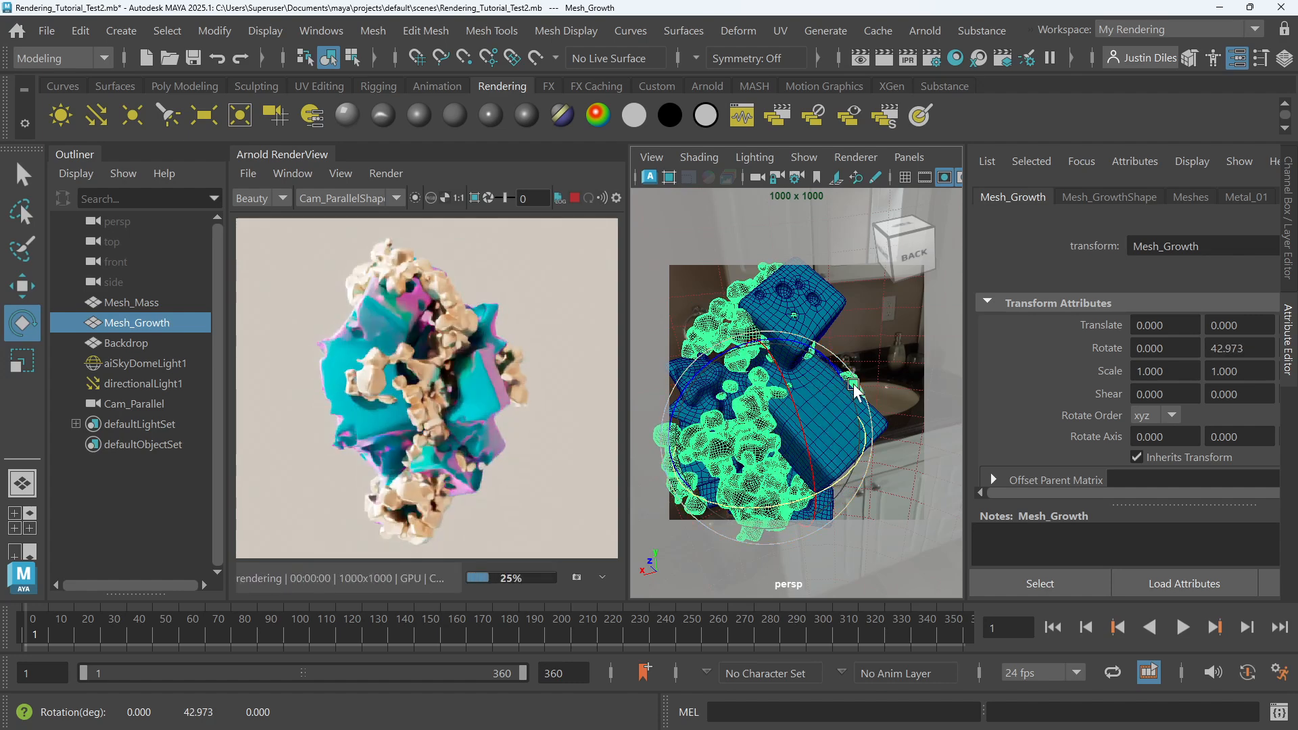
Move Mesh_Growth slightly upward to a Y translation of about 0.294 and clear the selection
mouse_move(822, 406)
alt+mouse_down()
mouse_move(855, 386)
mouse_move(800, 352)
alt+mouse_up()
key(w)
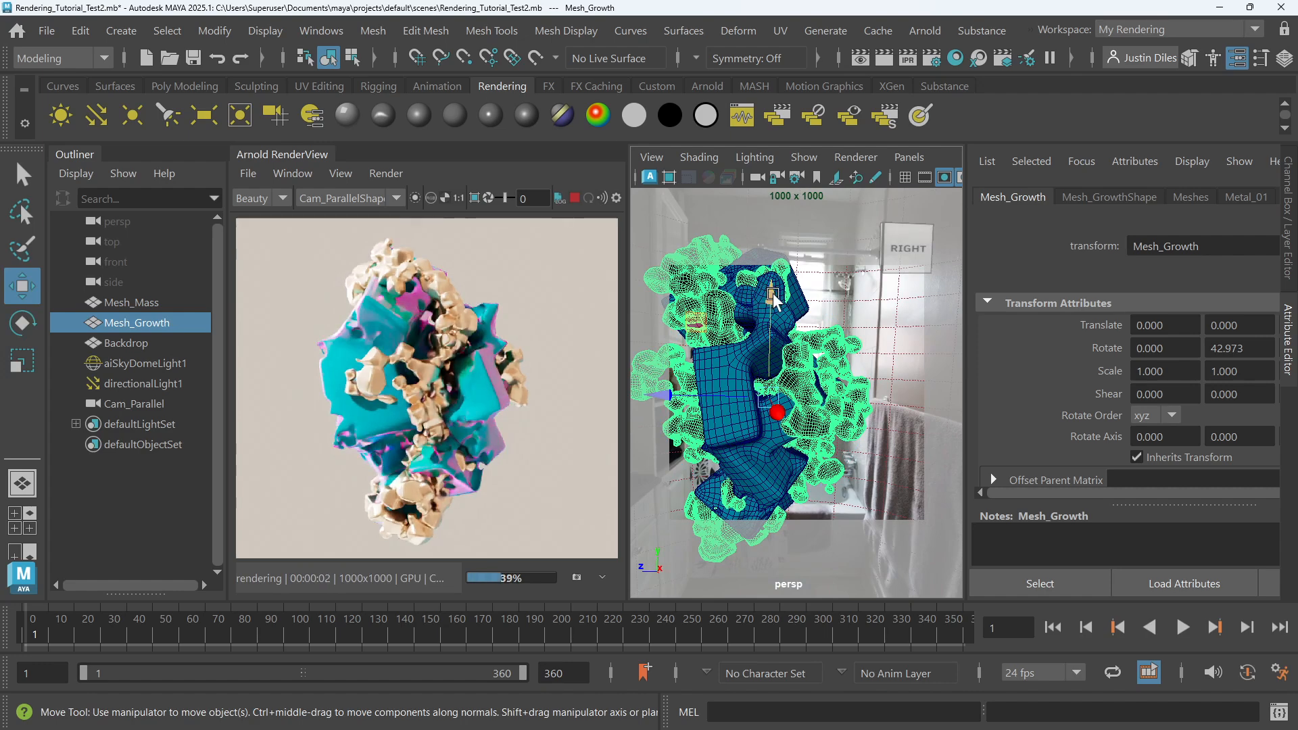
mouse_move(771, 298)
mouse_down()
mouse_move(775, 287)
mouse_move(773, 301)
mouse_up()
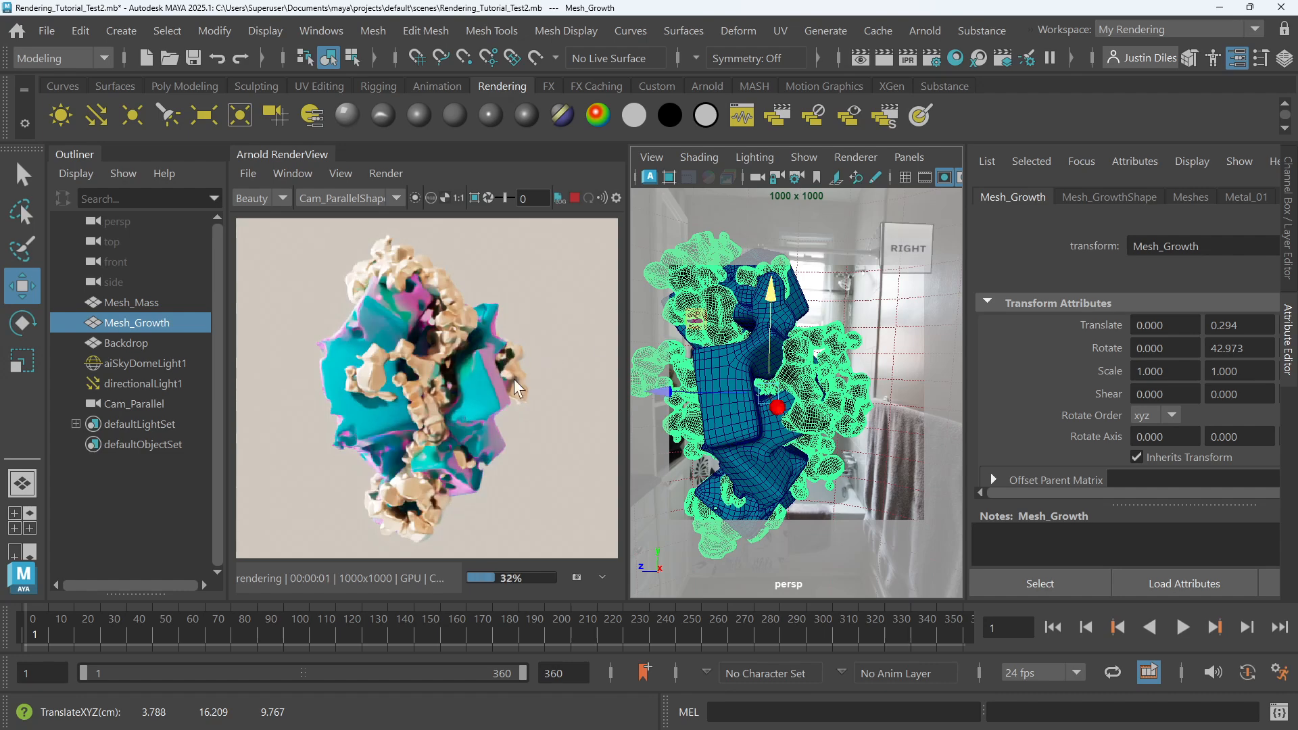
alt+drag(514, 379, 435, 347)
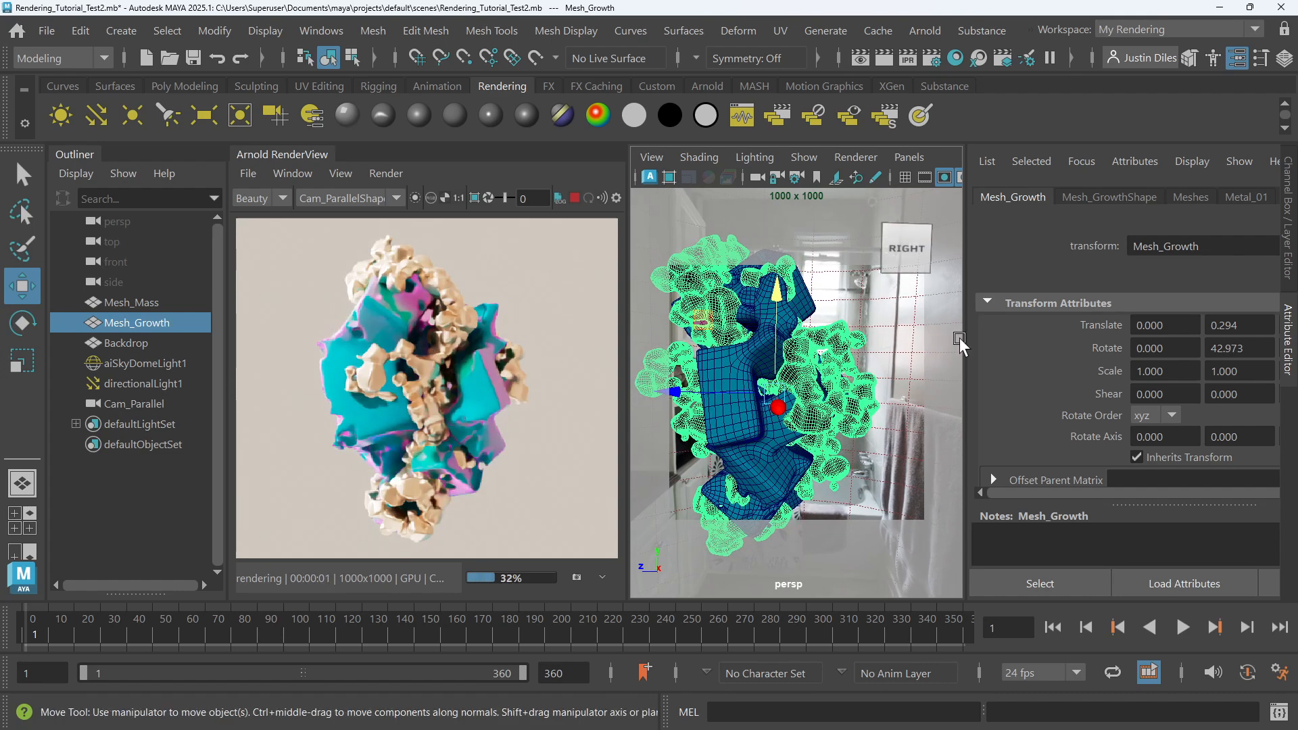
click(825, 311)
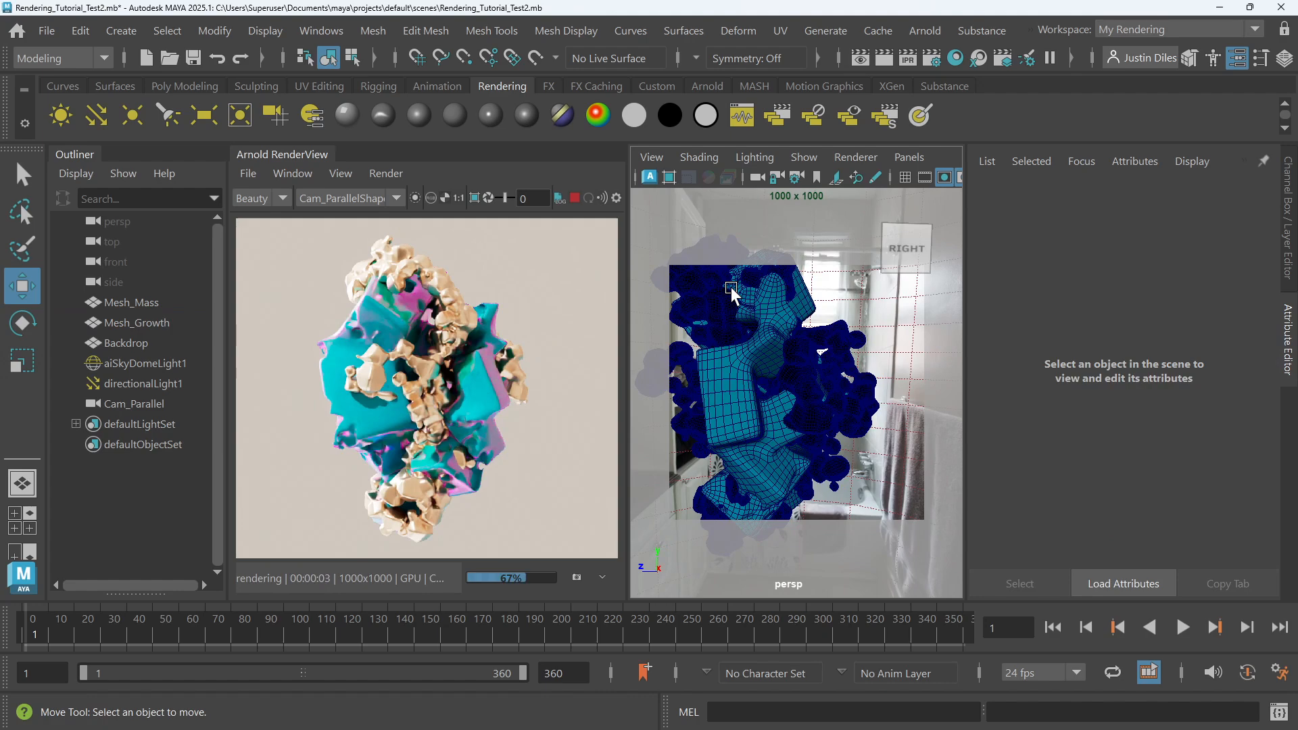
Check which view bookmarks are stored for the persp camera
alt+drag(732, 287, 710, 302)
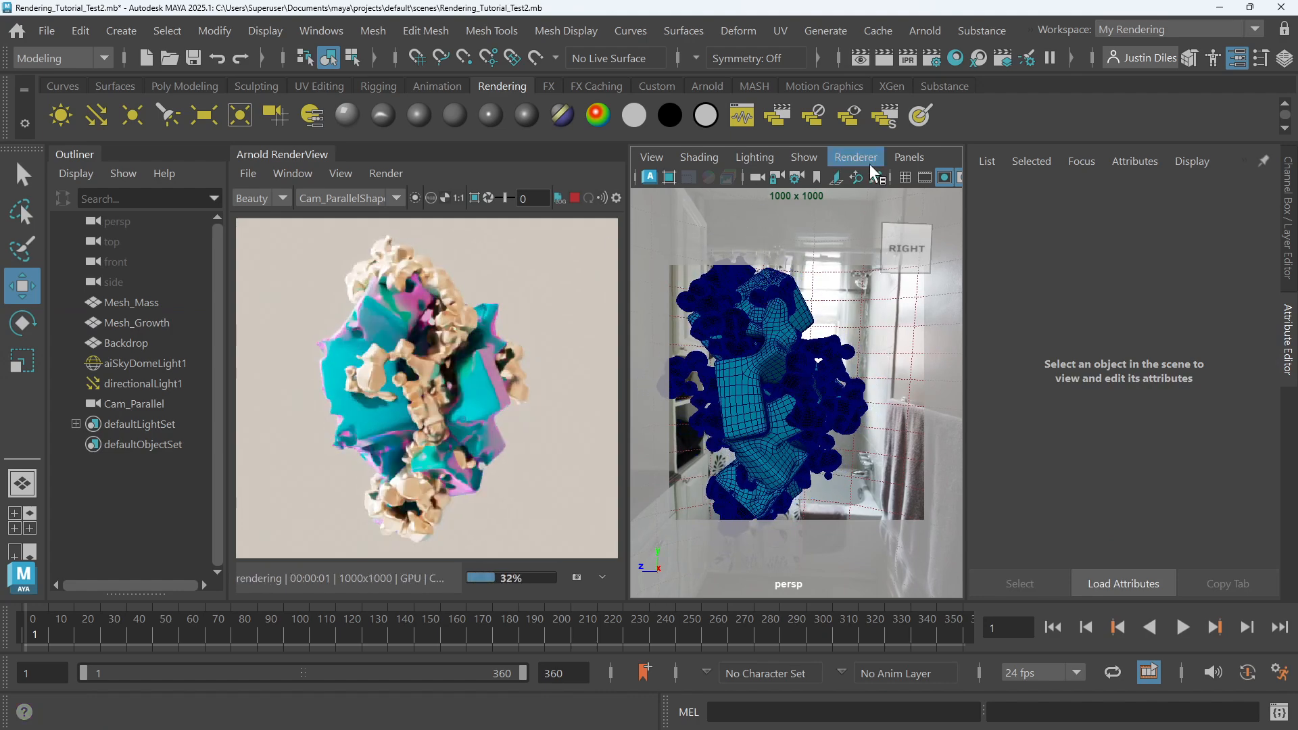
alt+drag(797, 250, 793, 274)
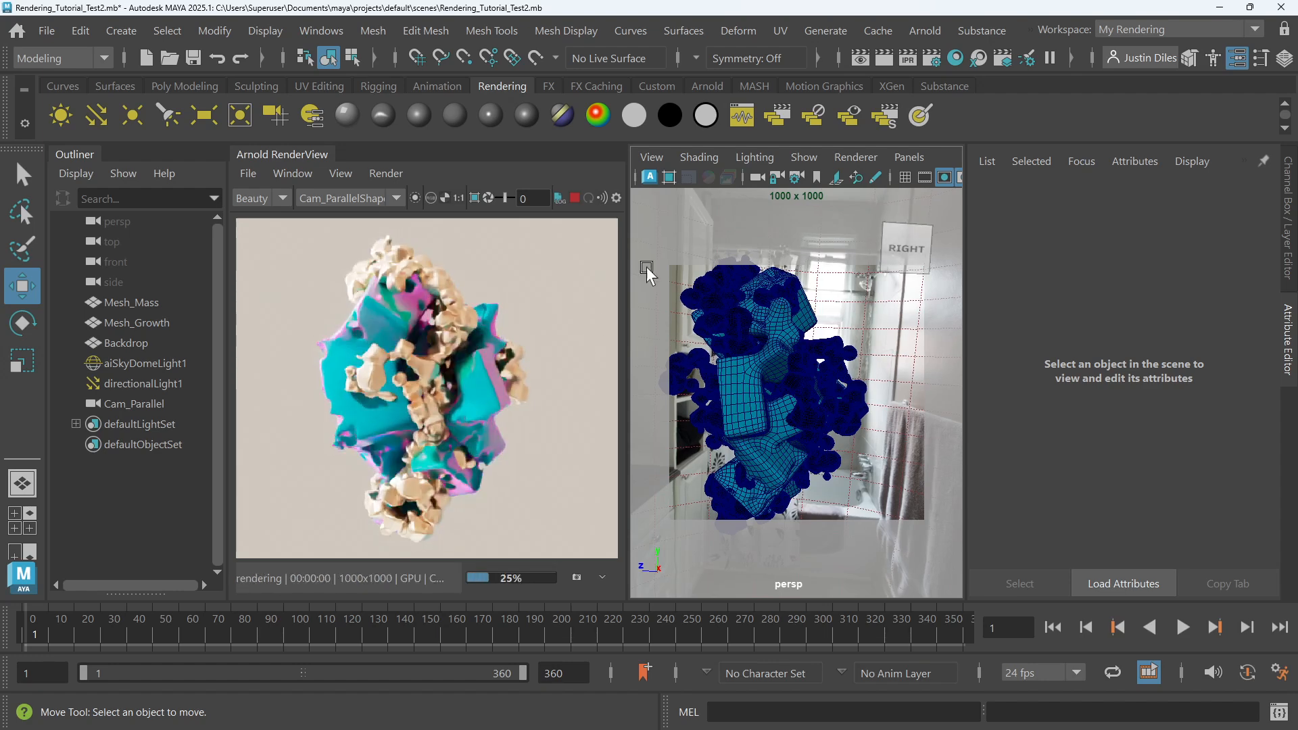
click(660, 155)
mouse_move(745, 524)
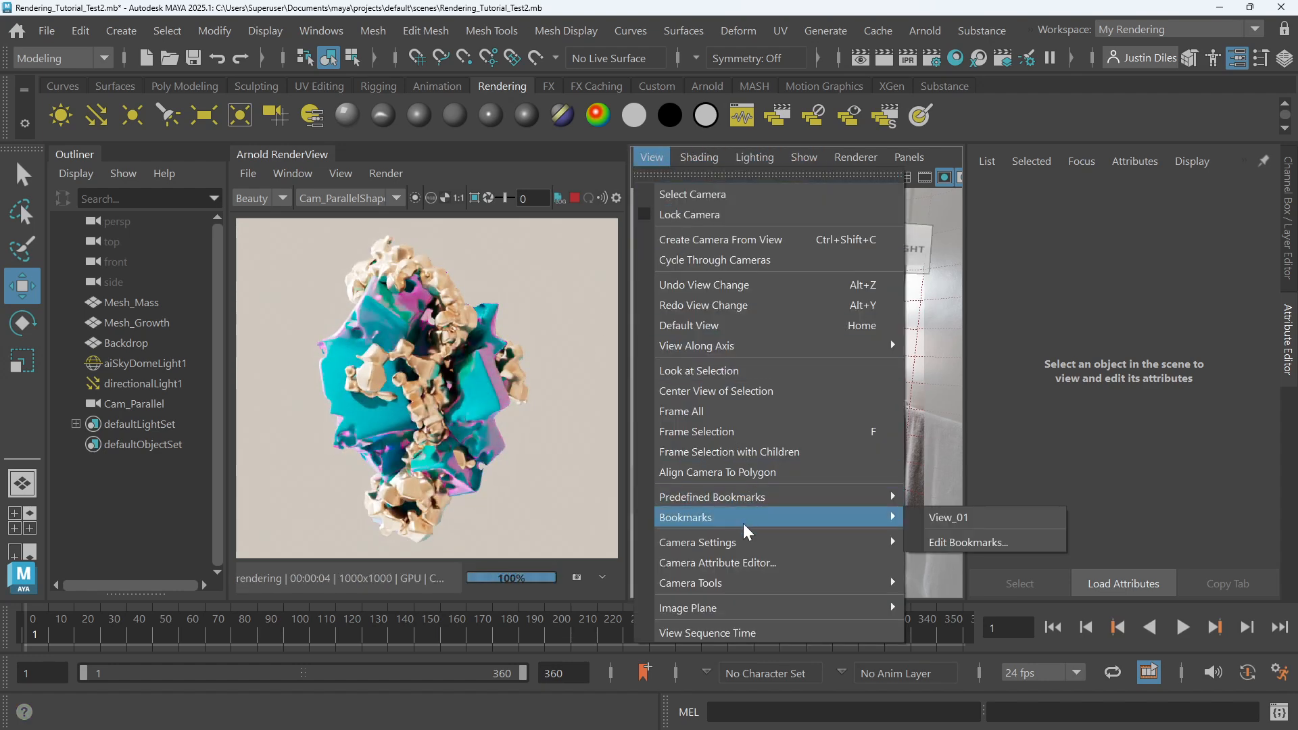
click(949, 518)
click(699, 157)
click(964, 115)
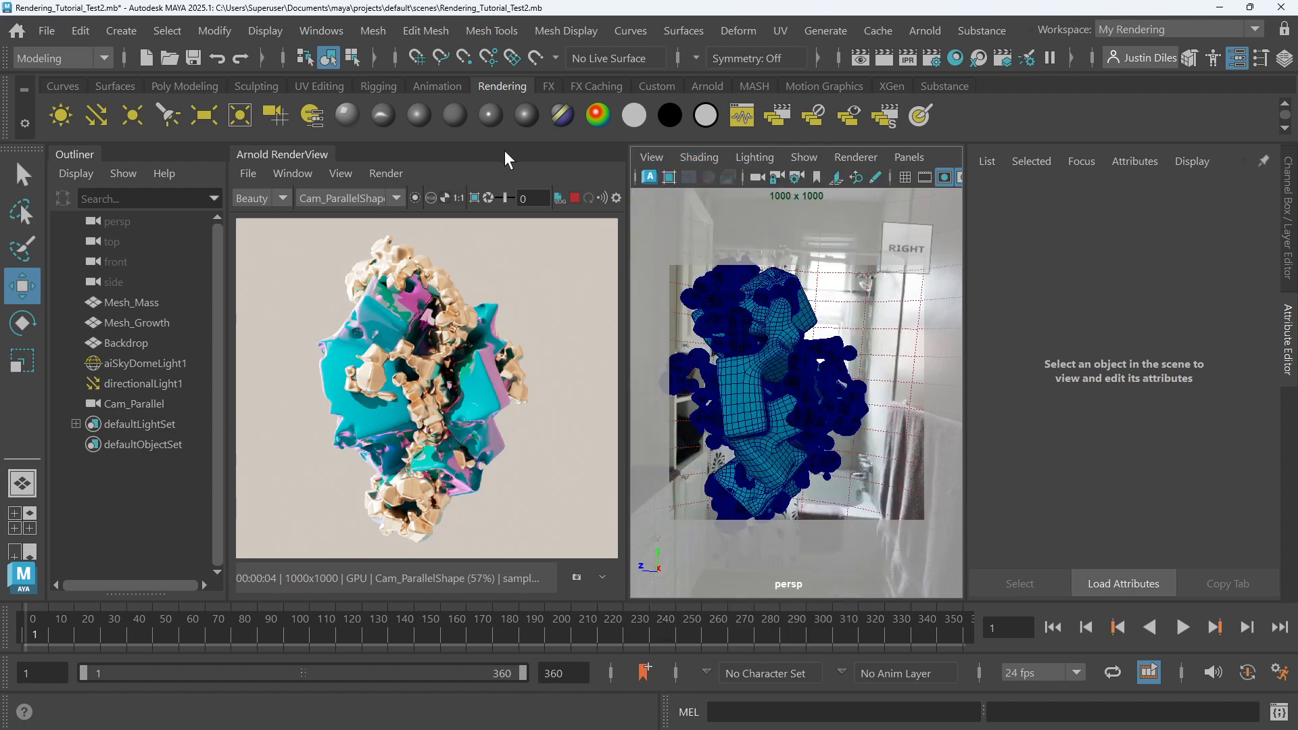
Switch the viewport back to the Cam_Parallel camera
click(895, 154)
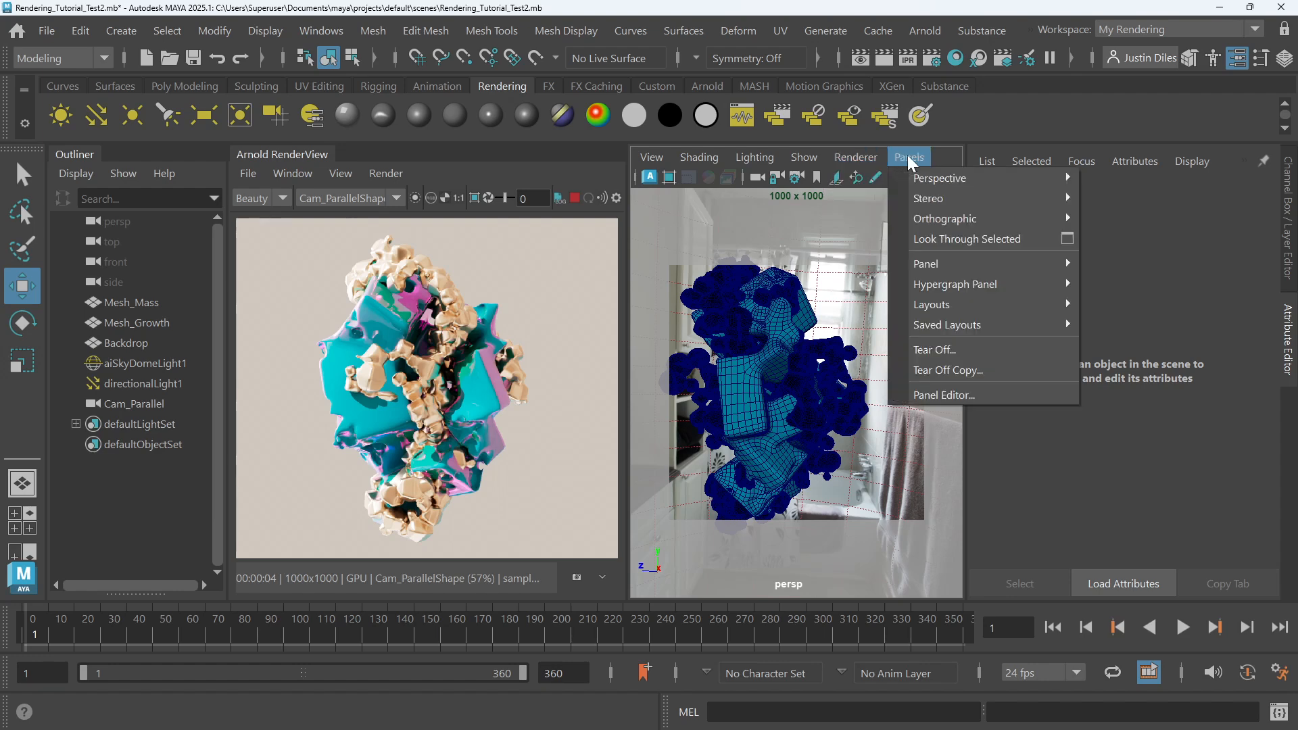
mouse_move(854, 155)
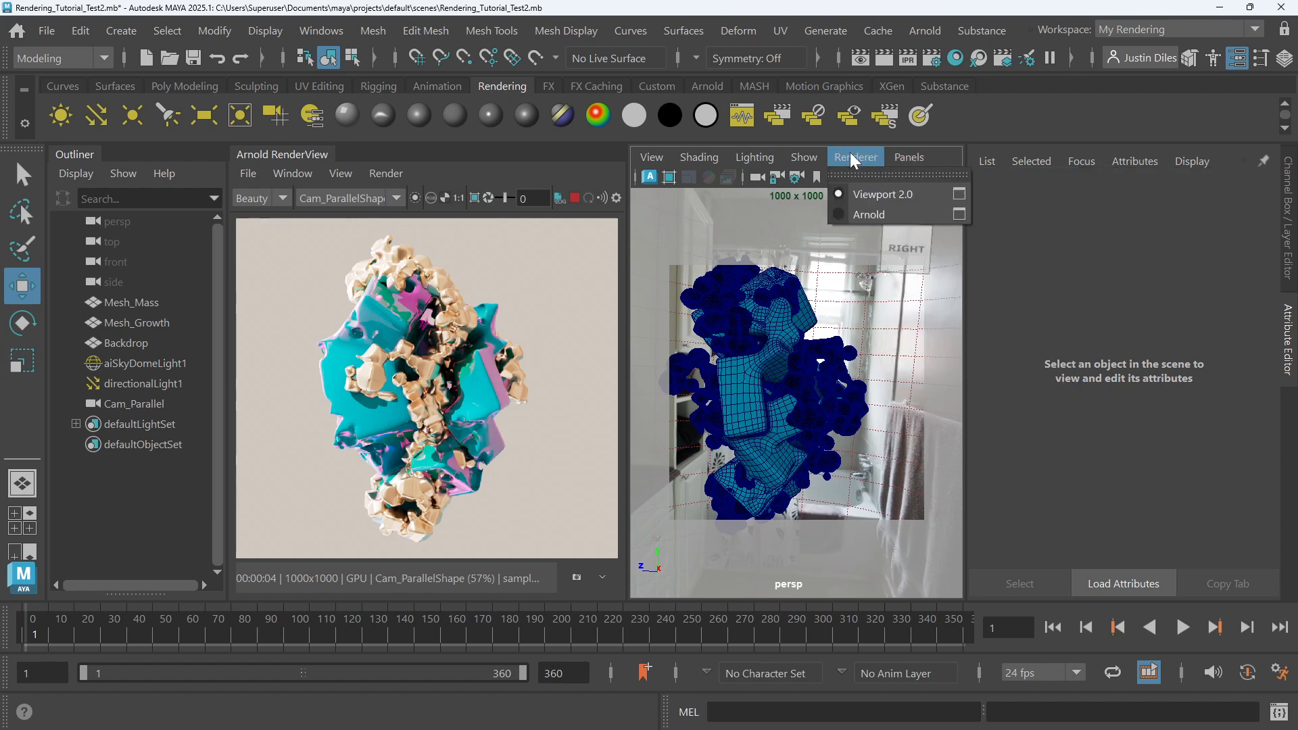
mouse_move(909, 156)
mouse_move(927, 178)
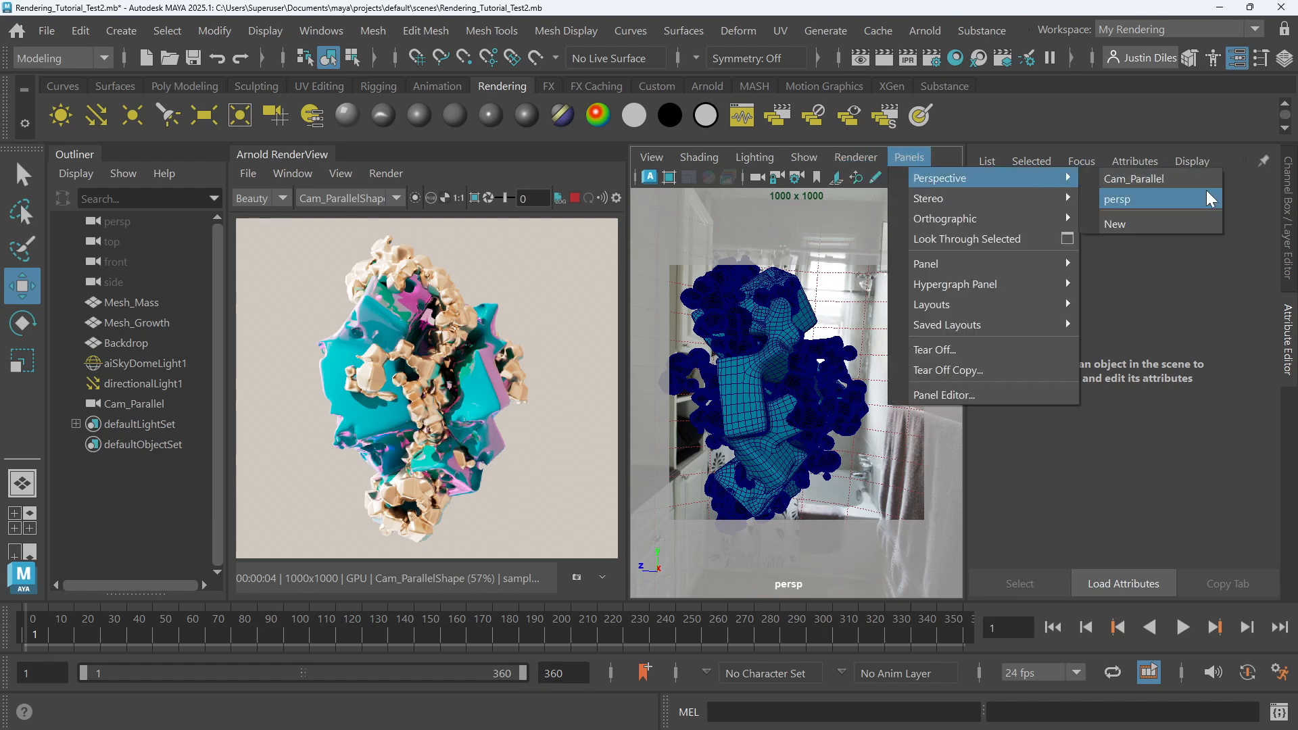
click(1154, 180)
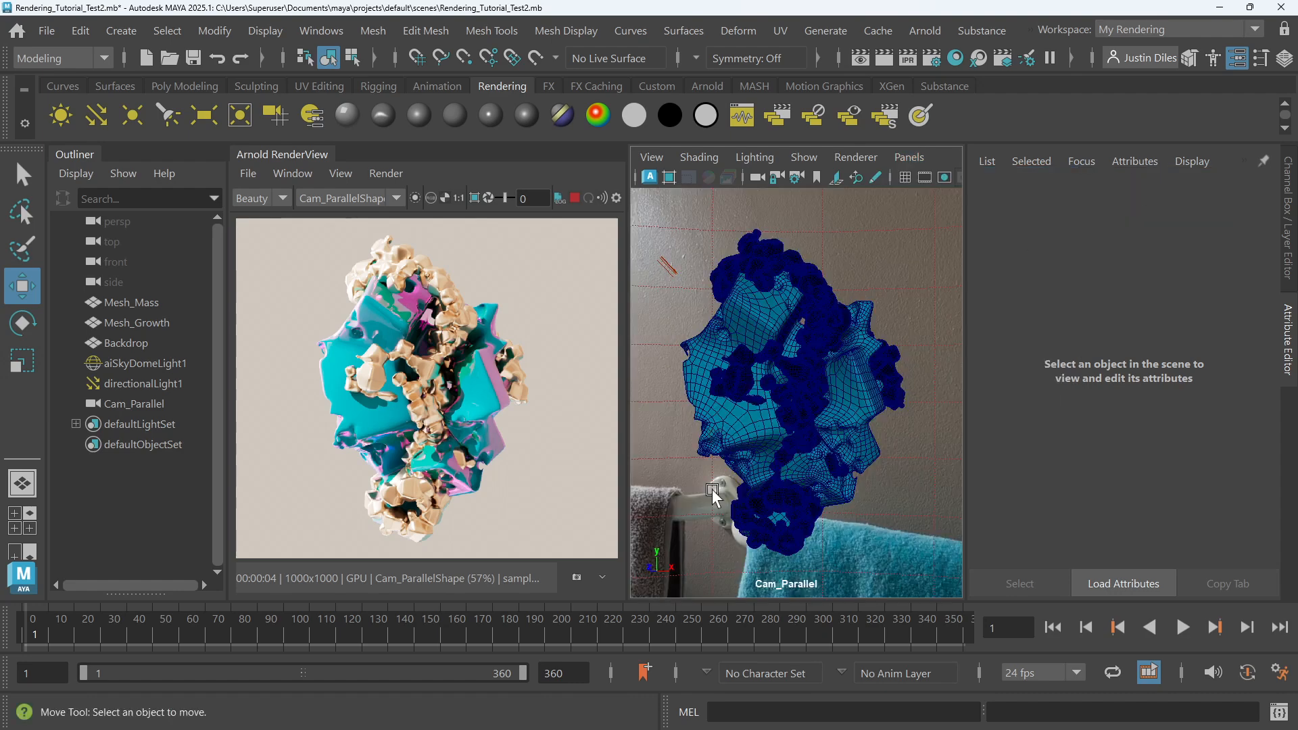
Select the Cam_Parallel camera, widen the Attribute Editor and look through its transform attributes
click(24, 176)
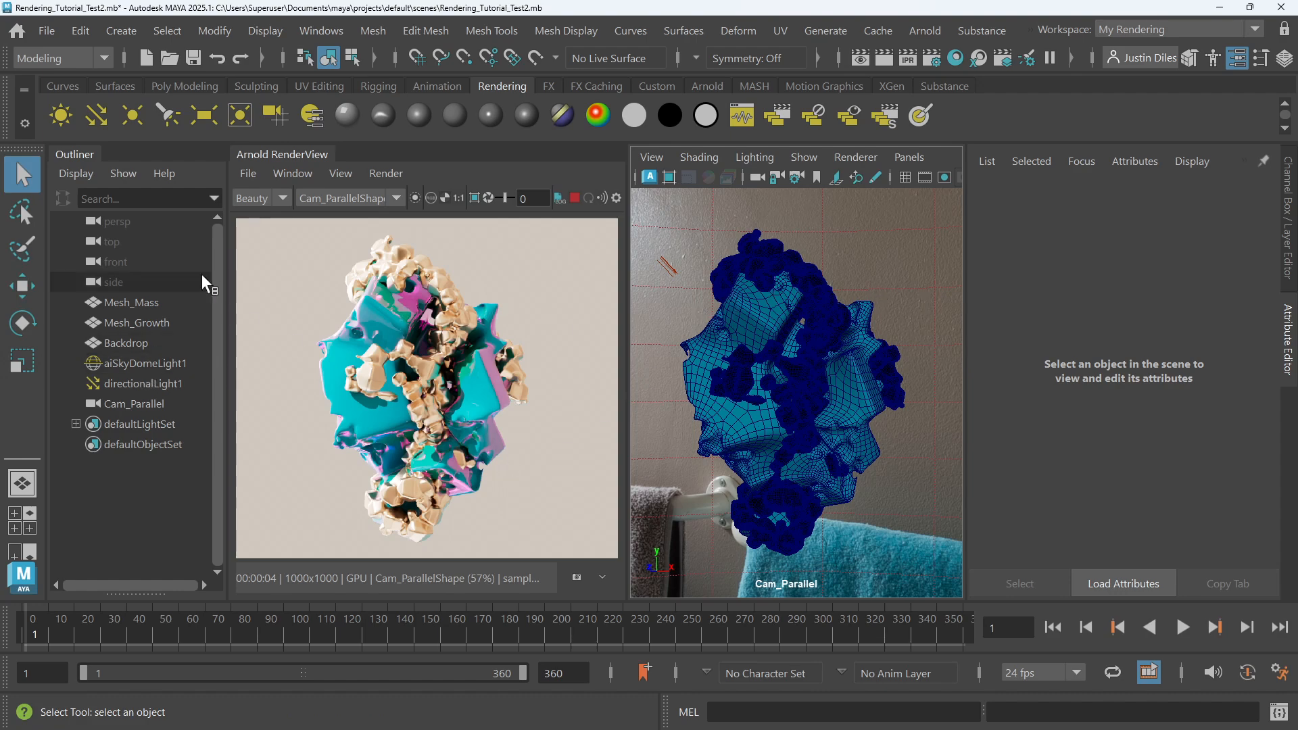
click(151, 402)
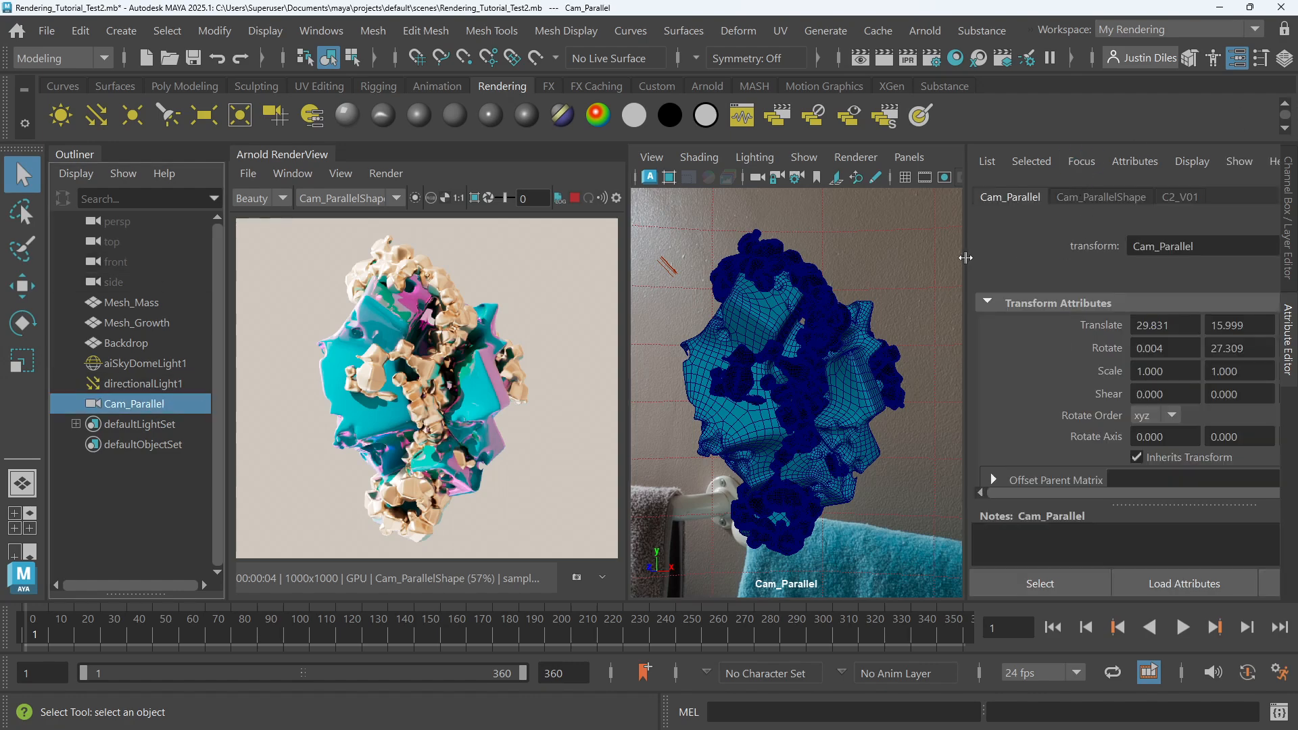
drag(967, 252, 857, 257)
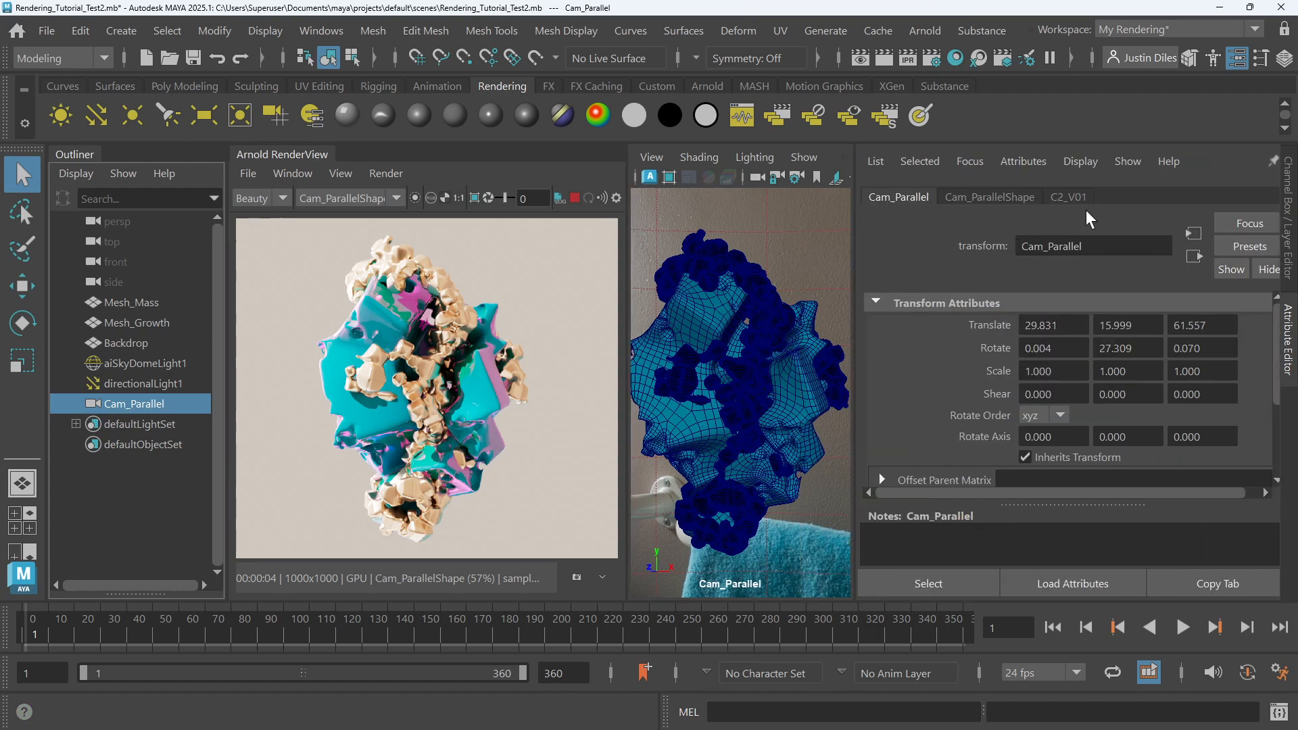
scroll(1069, 390, down, 1)
scroll(1068, 390, up, 1)
scroll(1009, 412, down, 3)
scroll(1008, 411, up, 3)
Set the focal length of Cam_ParallelShape to 400 and frame Mesh_Growth in the Cam_Parallel view
click(986, 198)
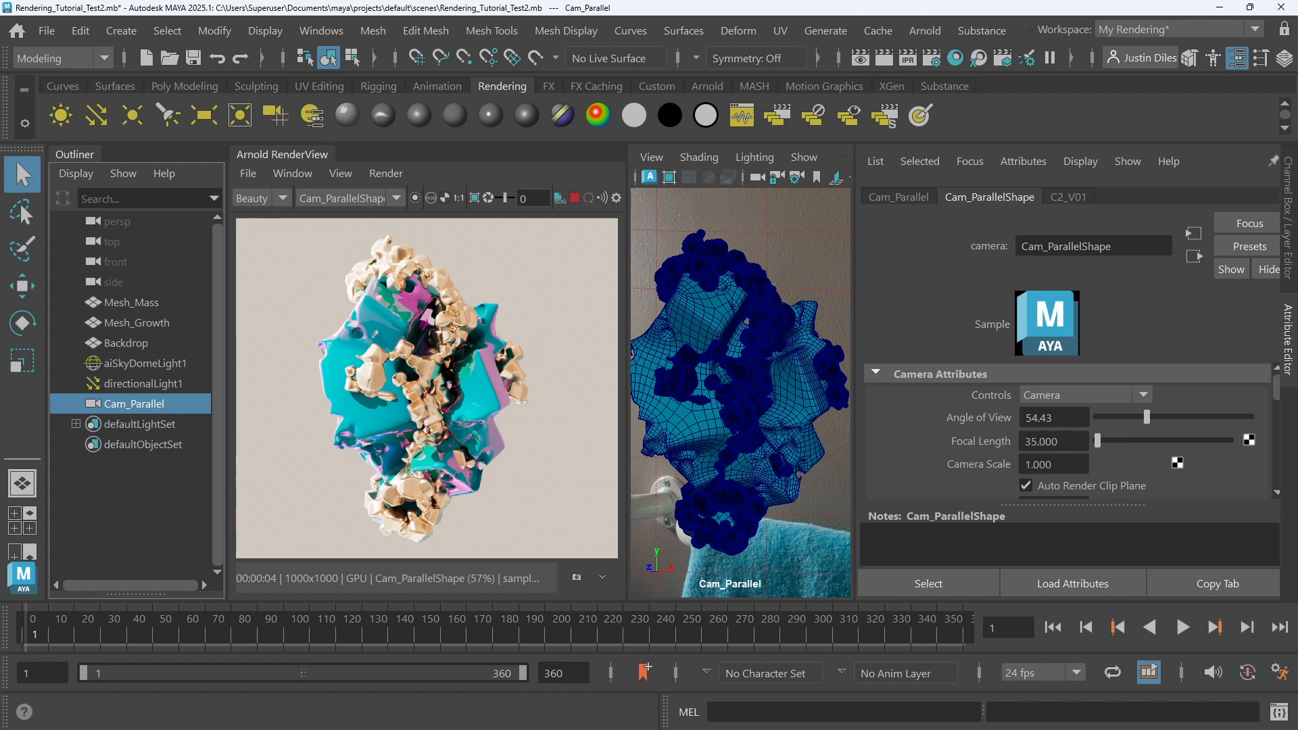
double_click(1052, 441)
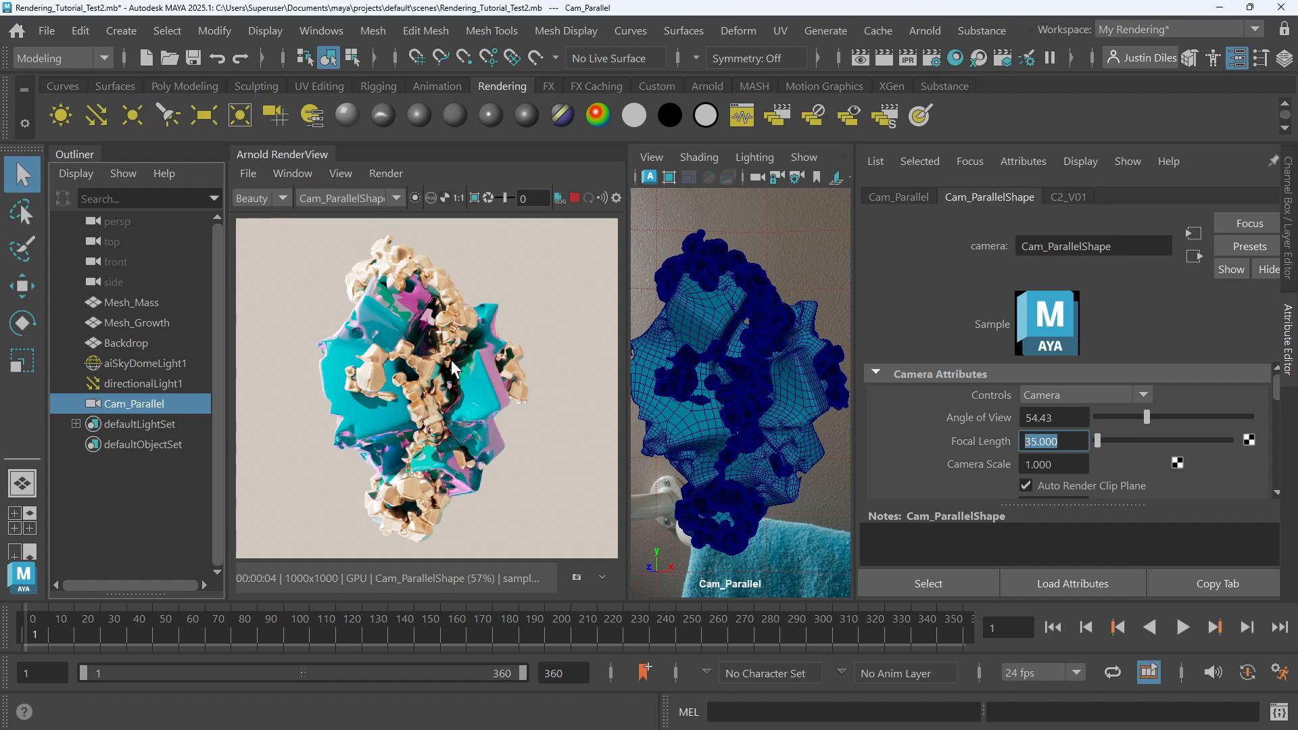
text(4)
key(Return)
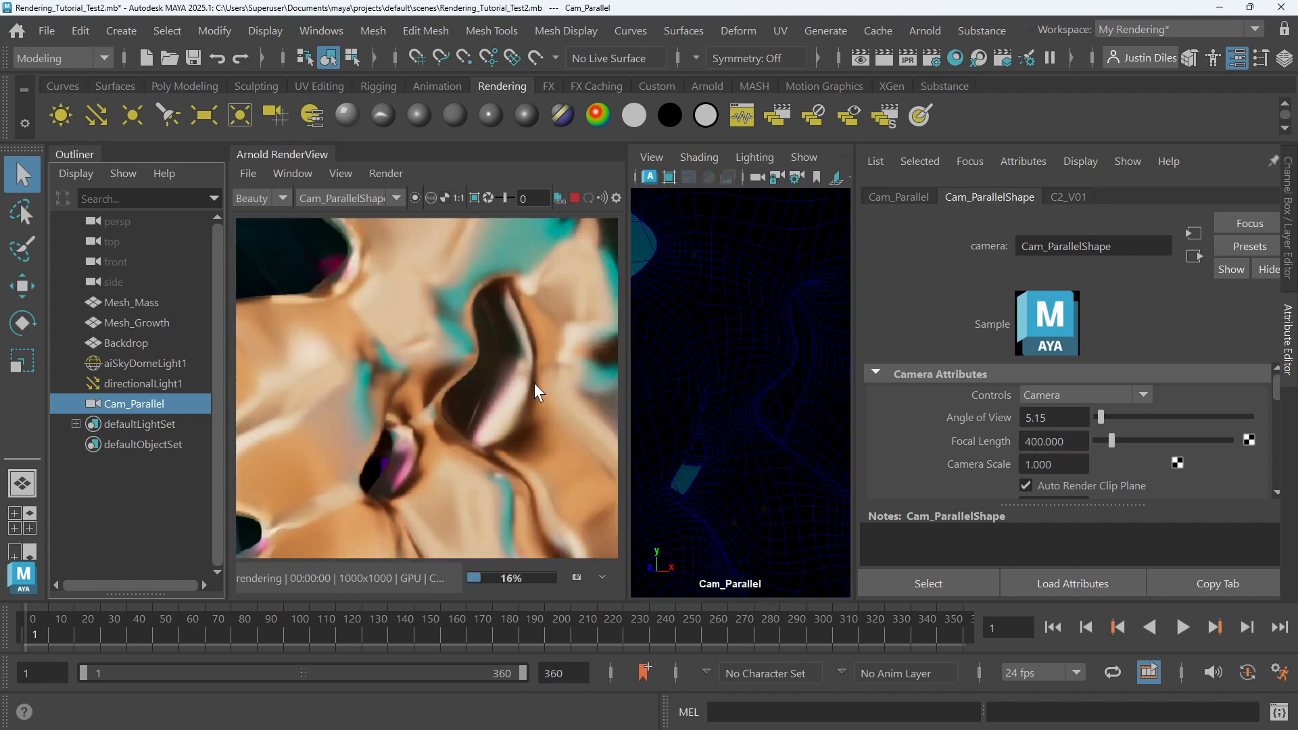
click(705, 371)
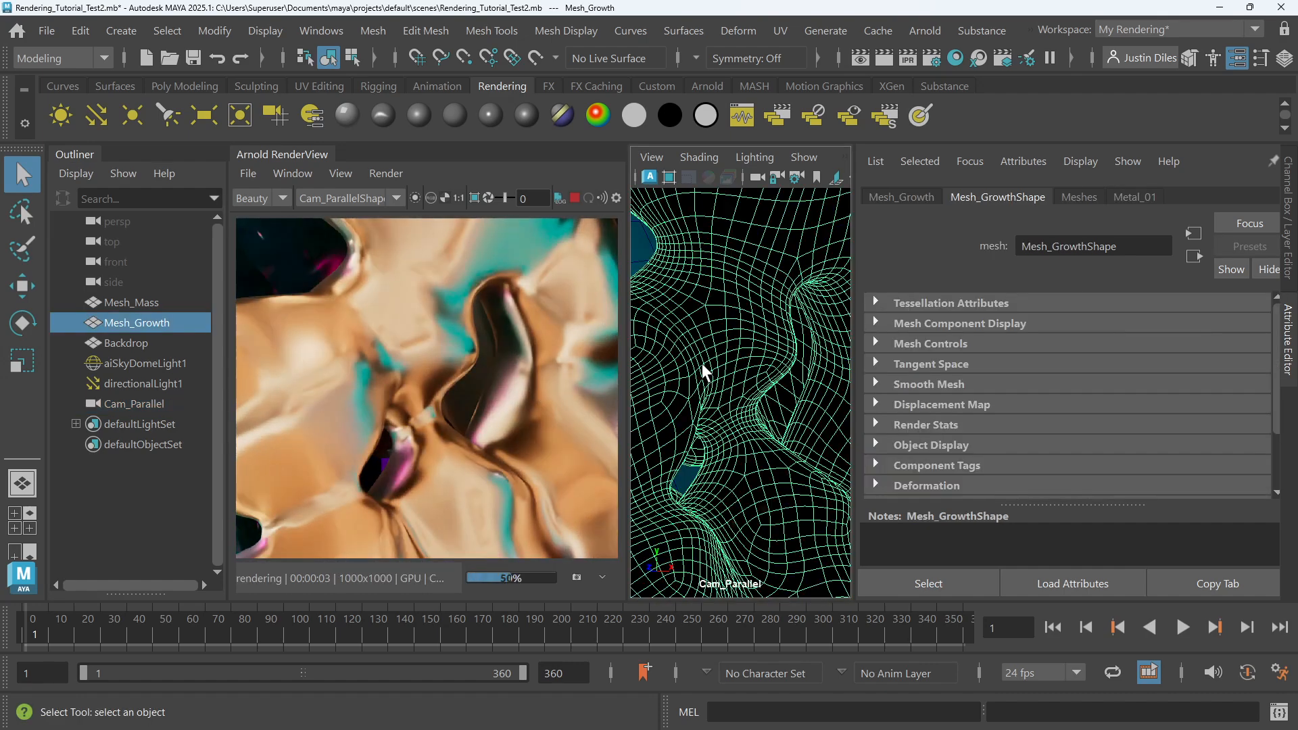
key(f)
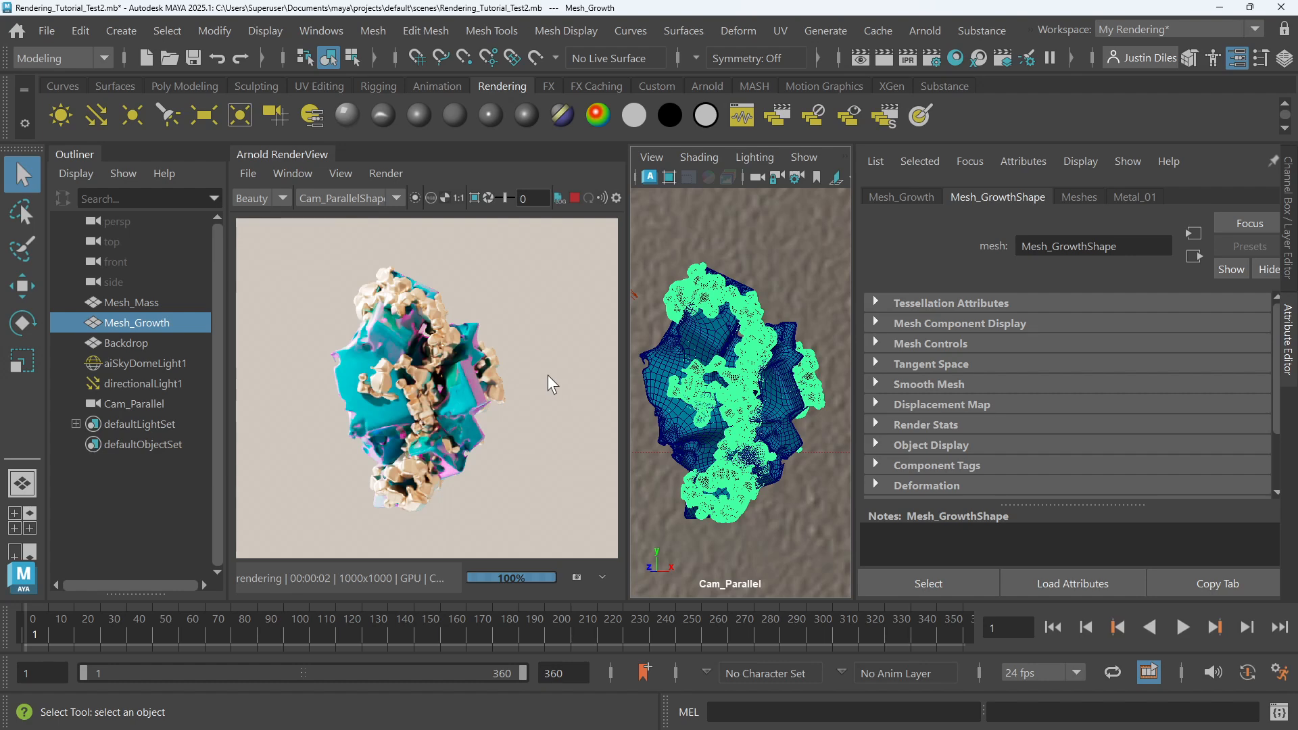
Frame Mesh_Mass and Mesh_Growth together in the Cam_Parallel view and clear the selection
click(140, 404)
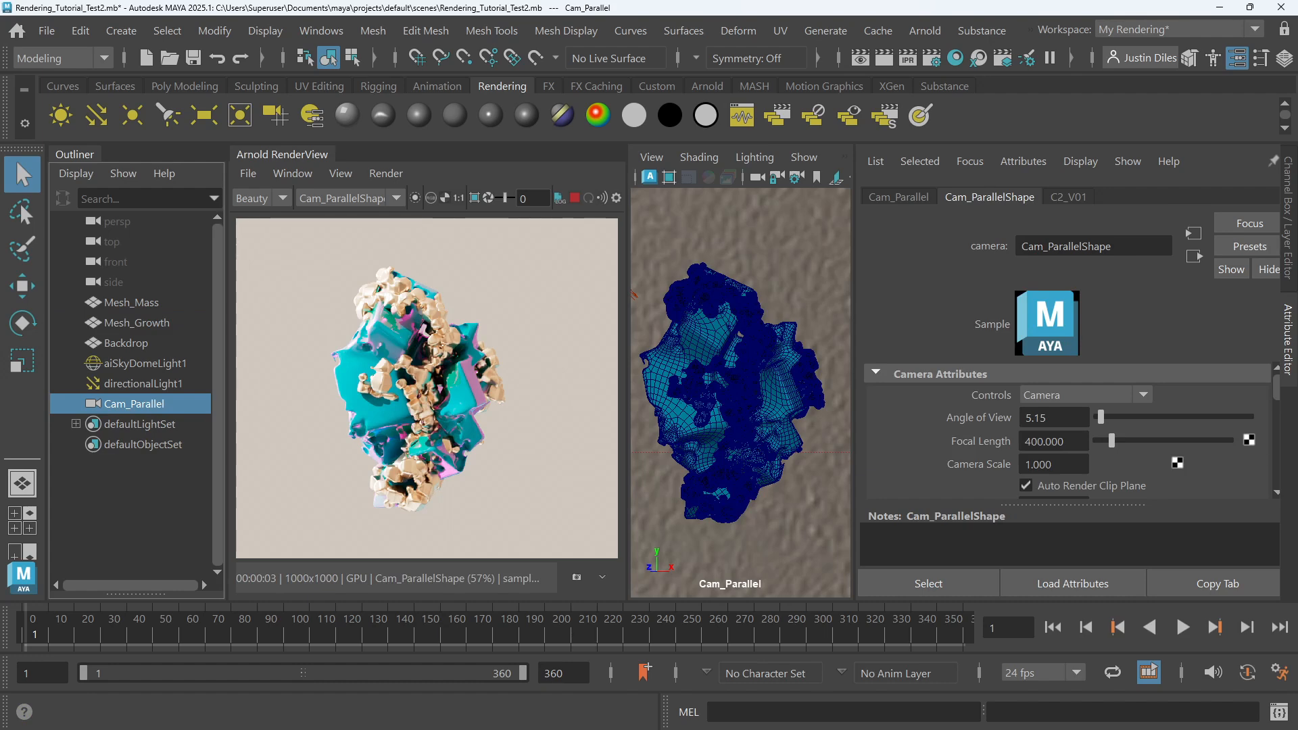
click(1066, 442)
alt+drag(526, 414, 739, 218)
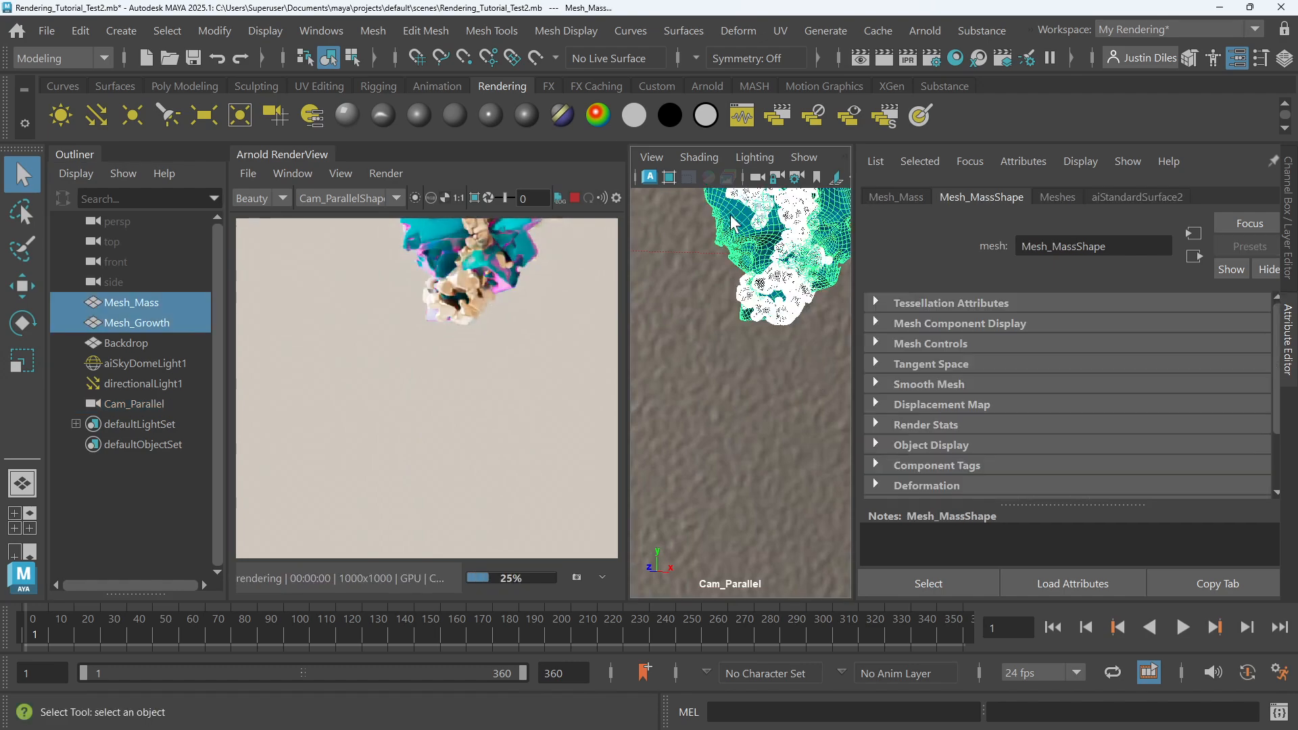
key(f)
click(812, 290)
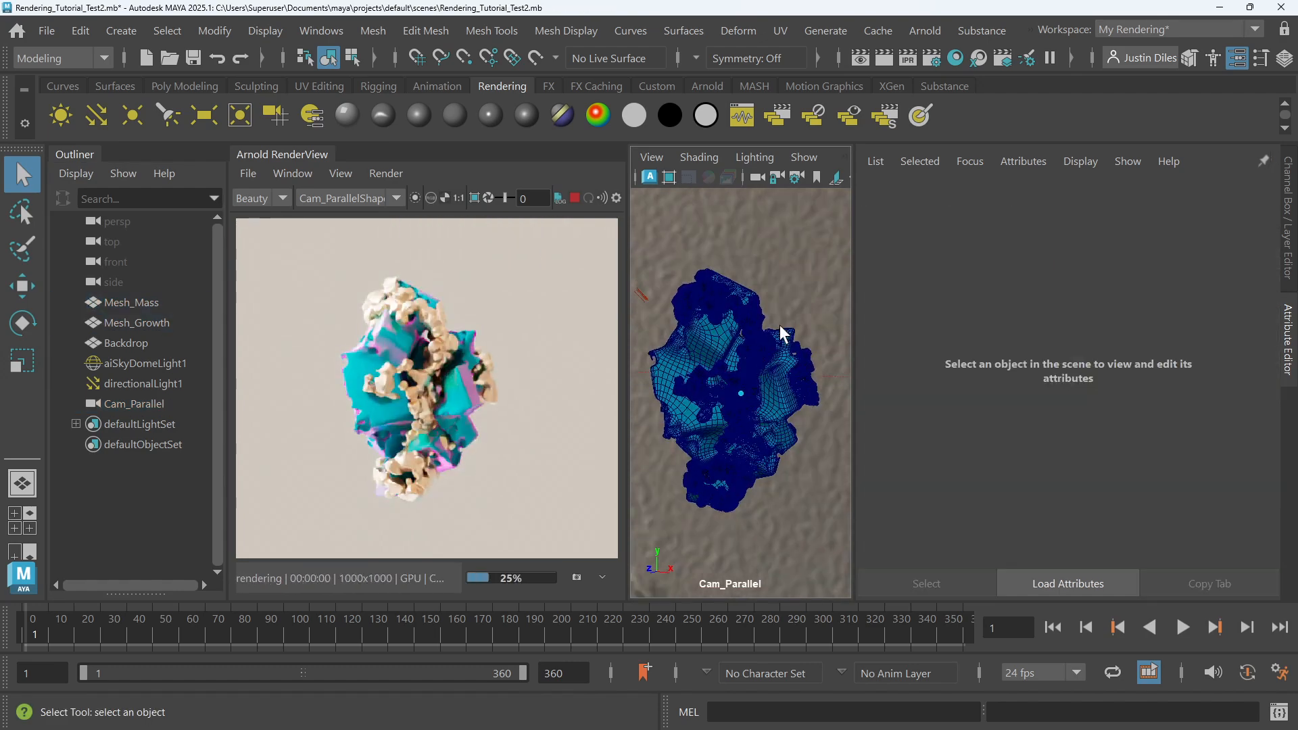
Orbit the Cam_Parallel view around the meshes, widen the viewport and show the whole frame in the Arnold RenderView
alt+drag(813, 289, 780, 324)
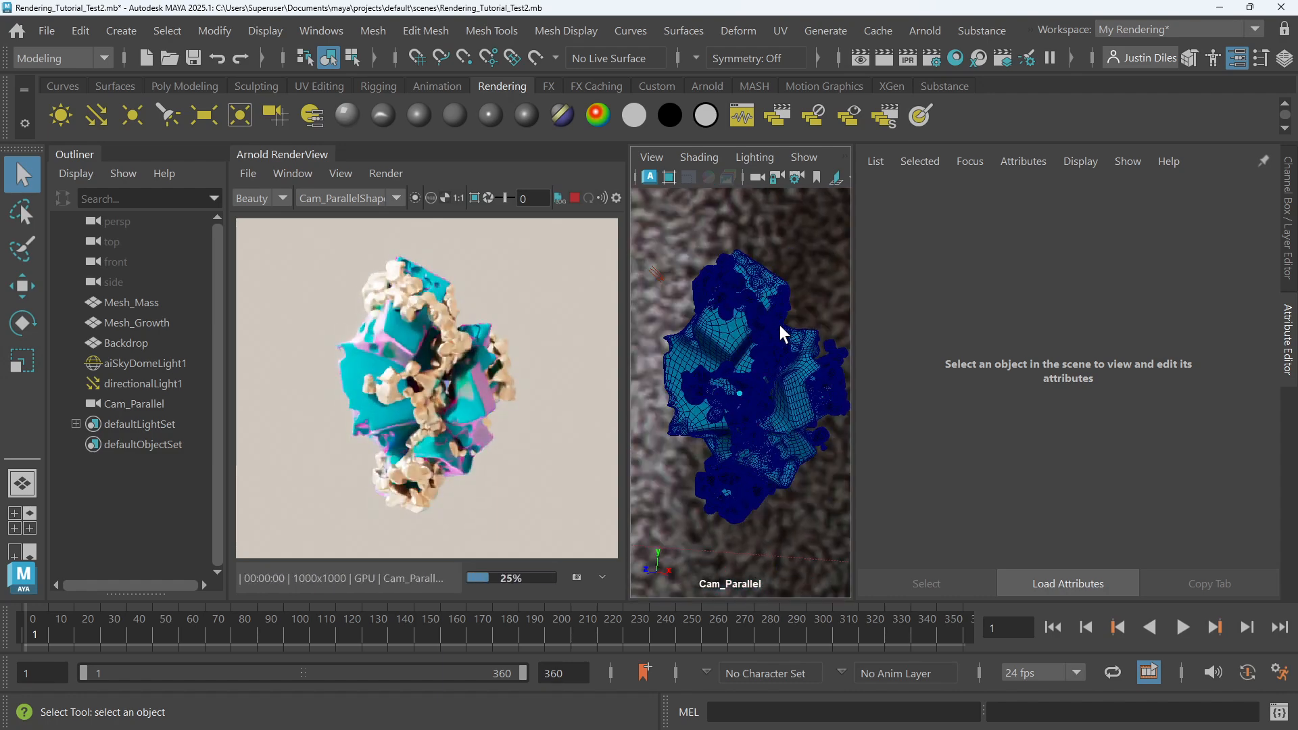
alt+drag(781, 325, 1182, 345)
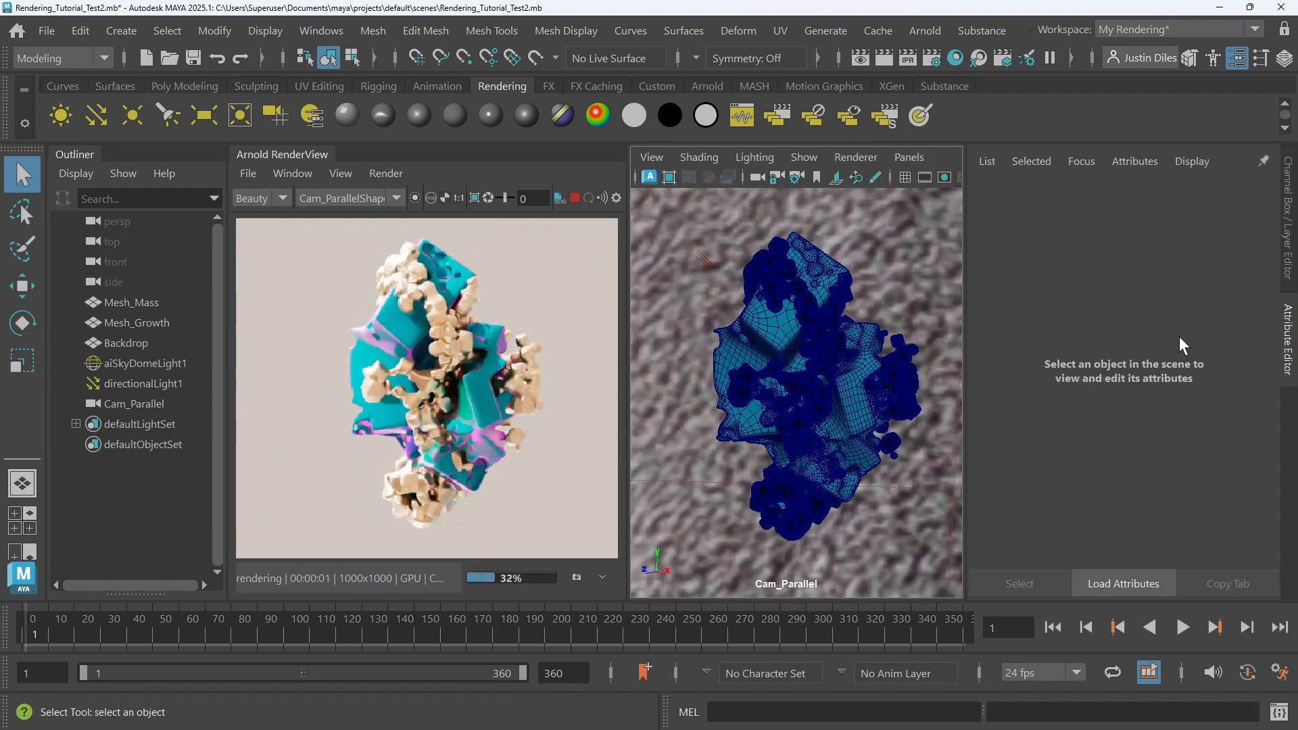
alt+drag(919, 359, 968, 306)
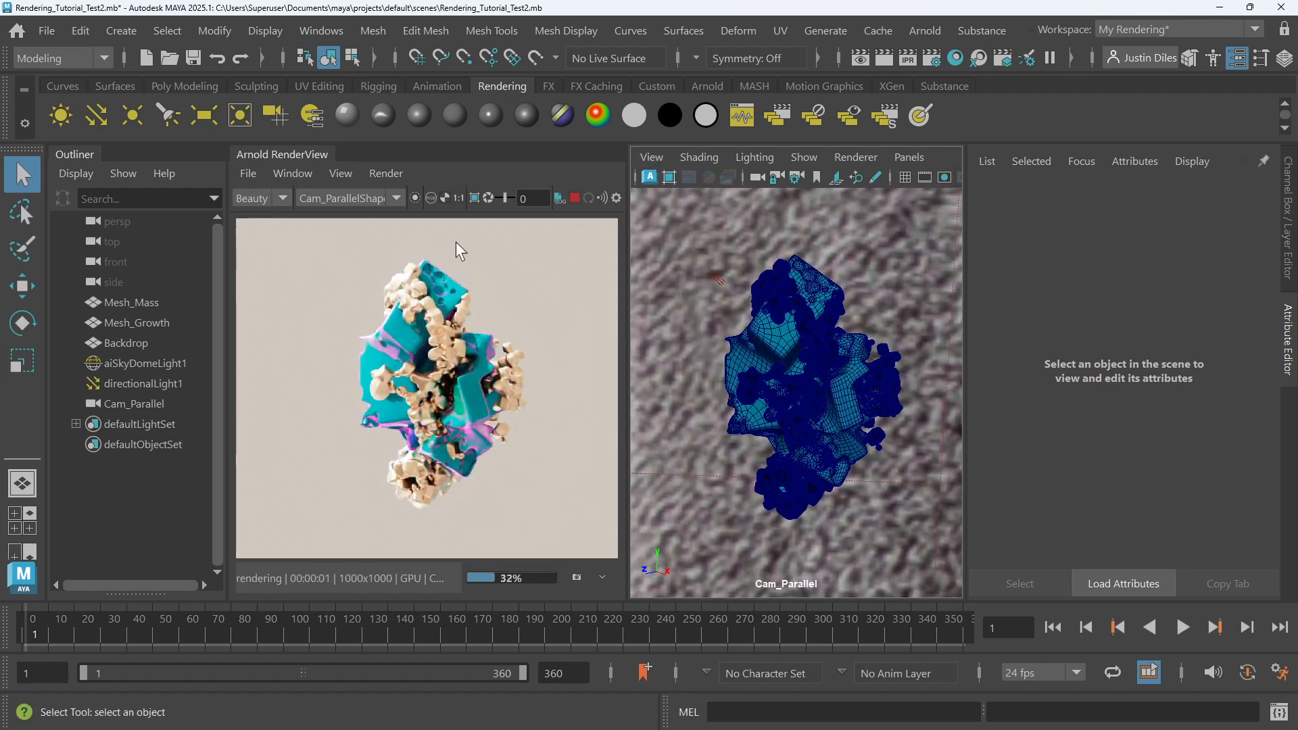
scroll(561, 439, down, 2)
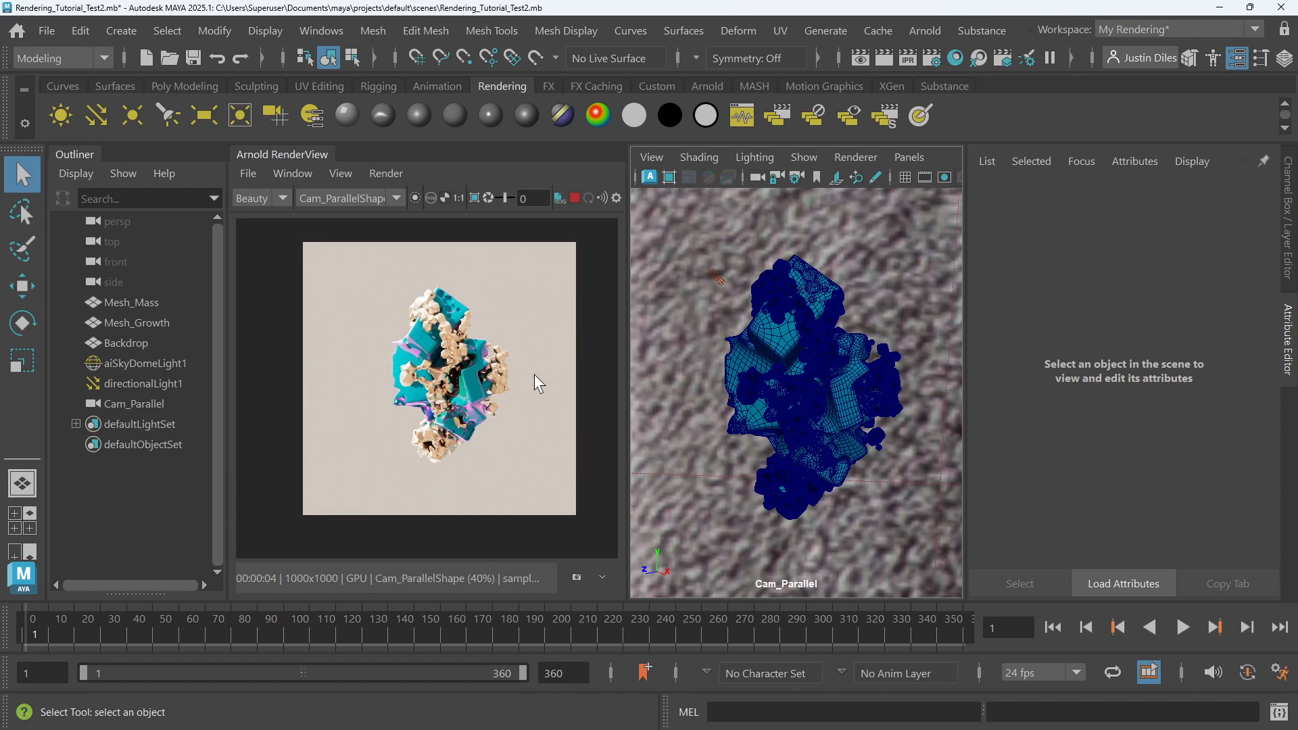
Turn on the Resolution Gate for the Cam_Parallel view
click(653, 157)
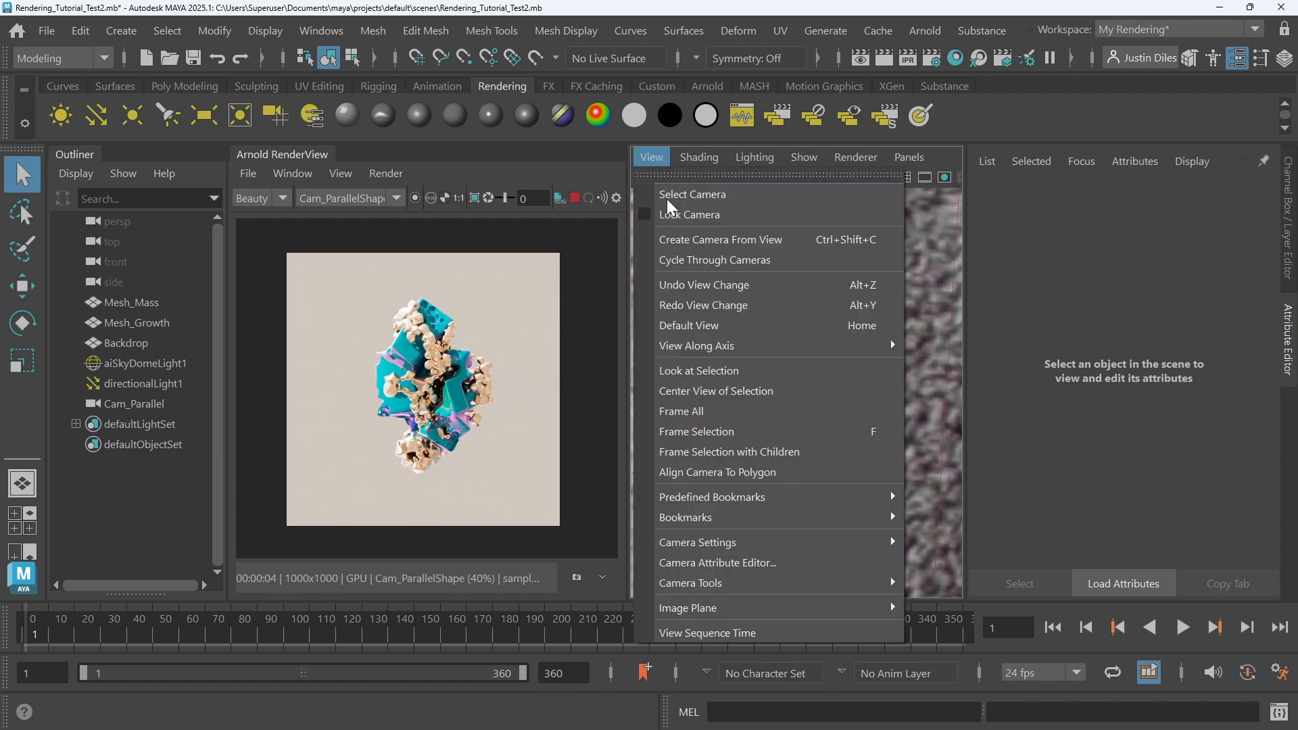
mouse_move(724, 541)
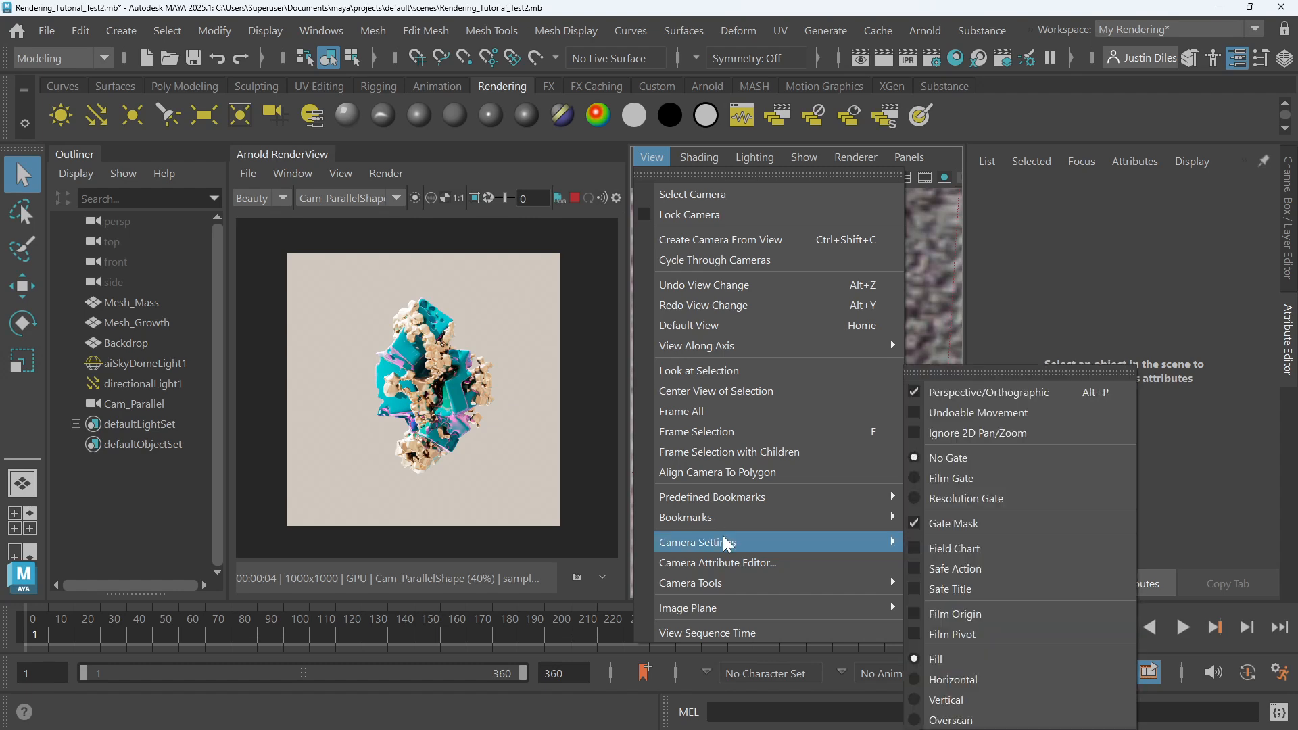
click(927, 246)
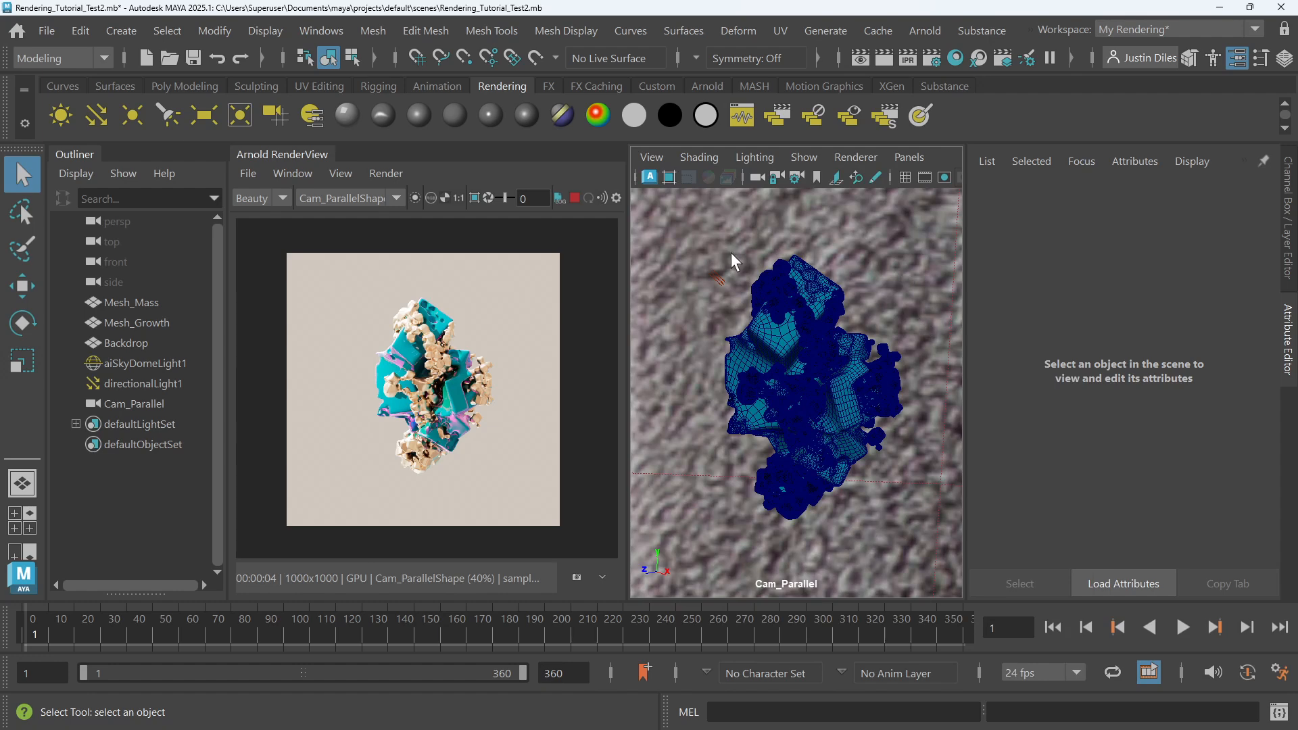
click(651, 157)
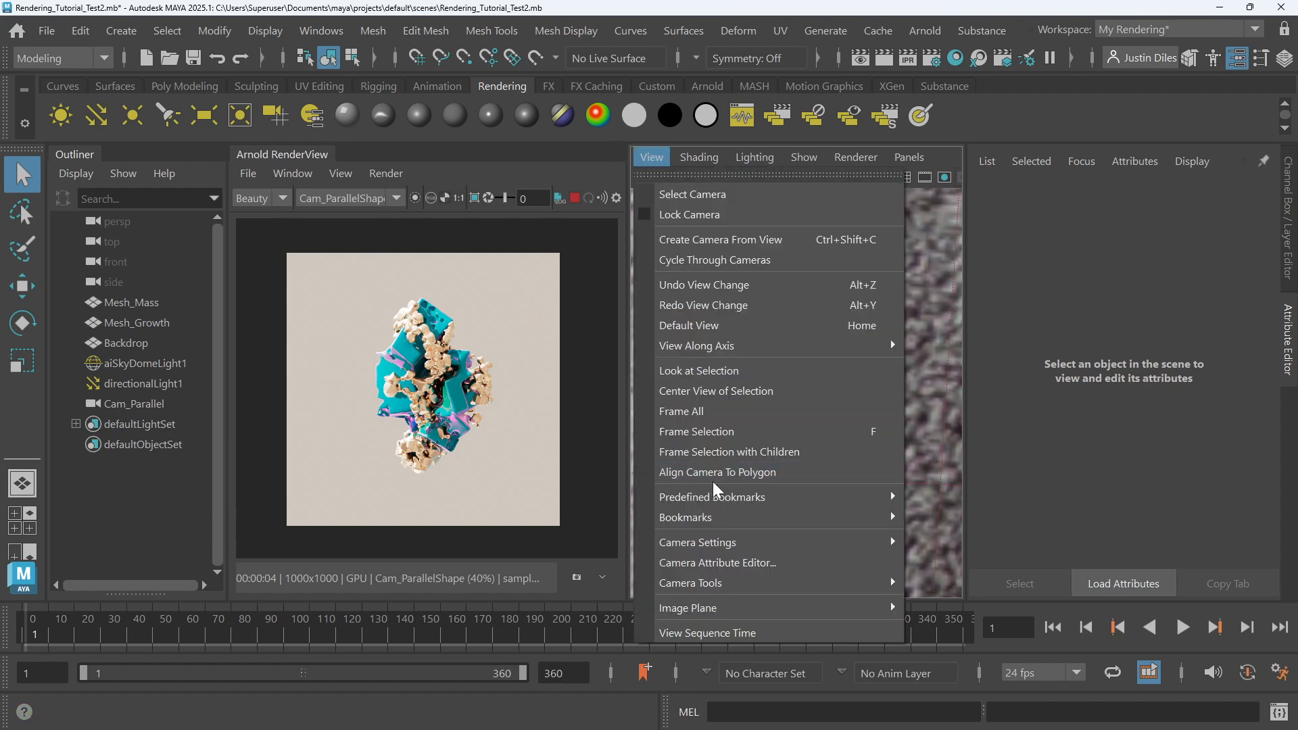
mouse_move(721, 549)
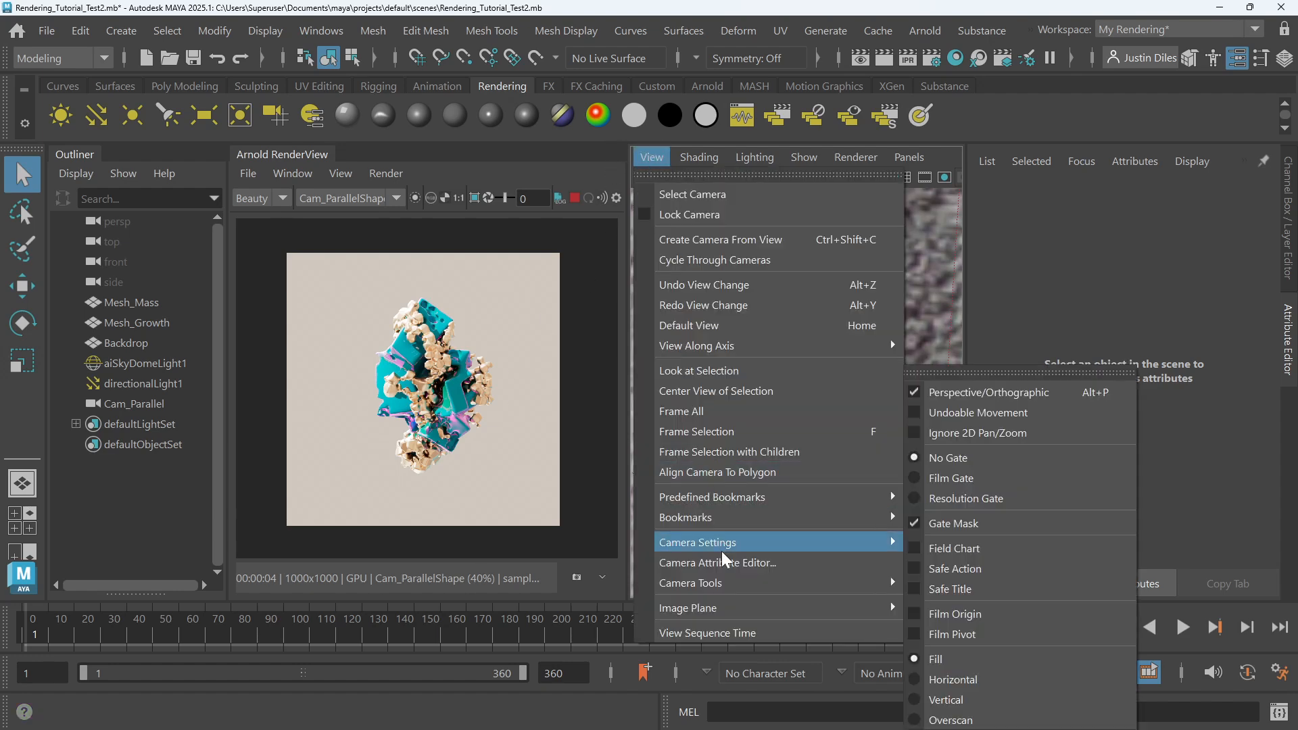
click(996, 497)
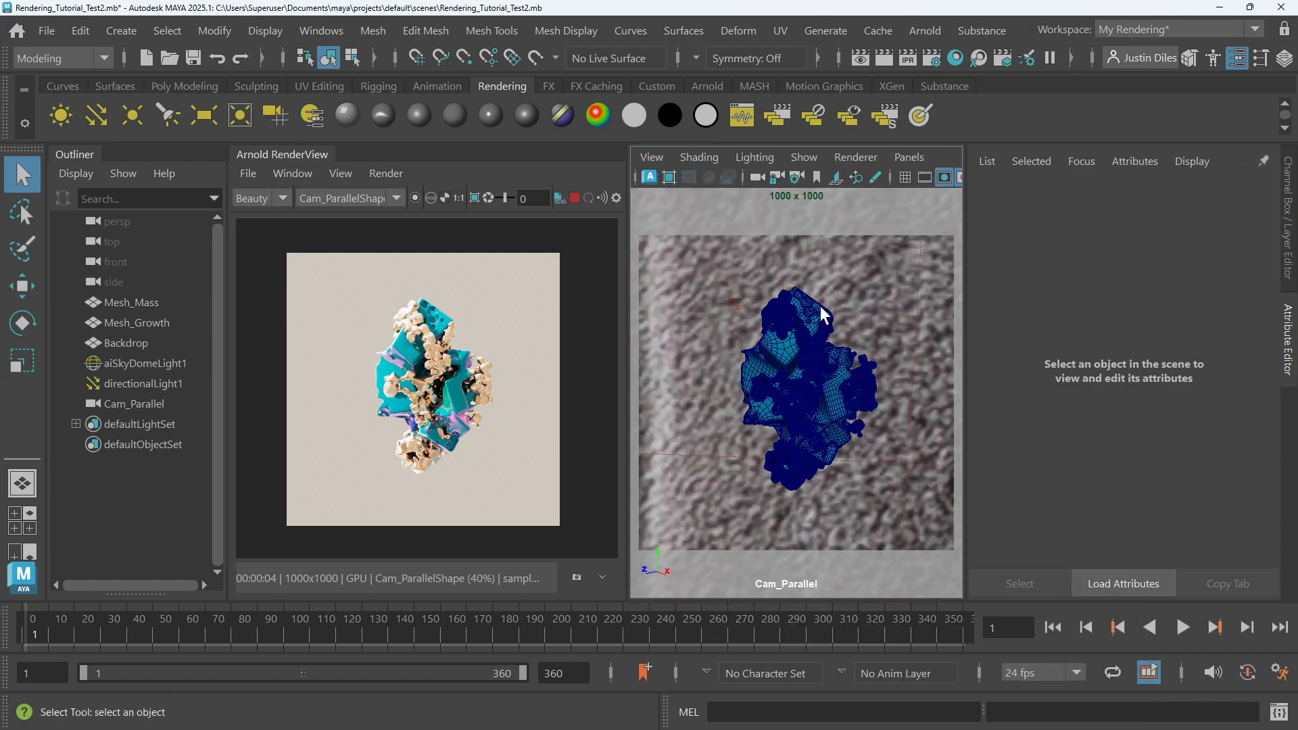
Enlarge and orbit the meshes in the Cam_Parallel view so they nearly fill the height of the gate
scroll(880, 309, up, 3)
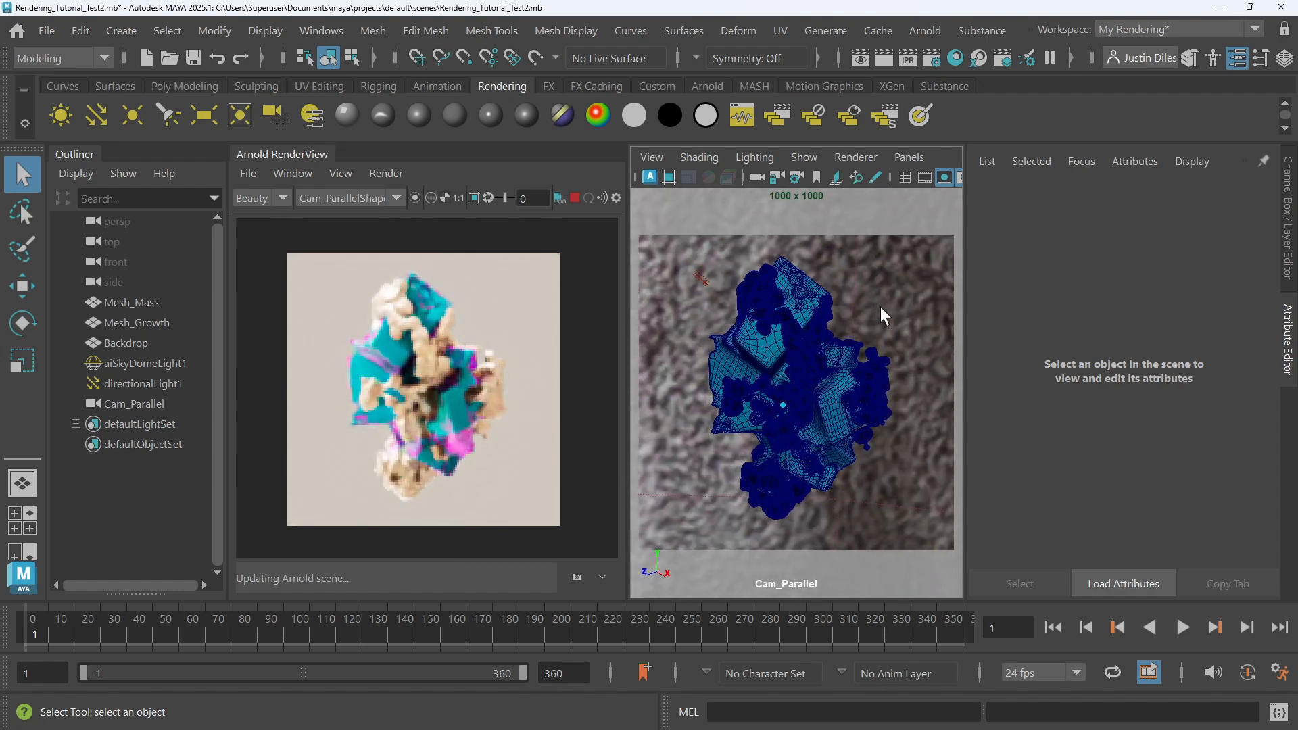
scroll(882, 307, up, 2)
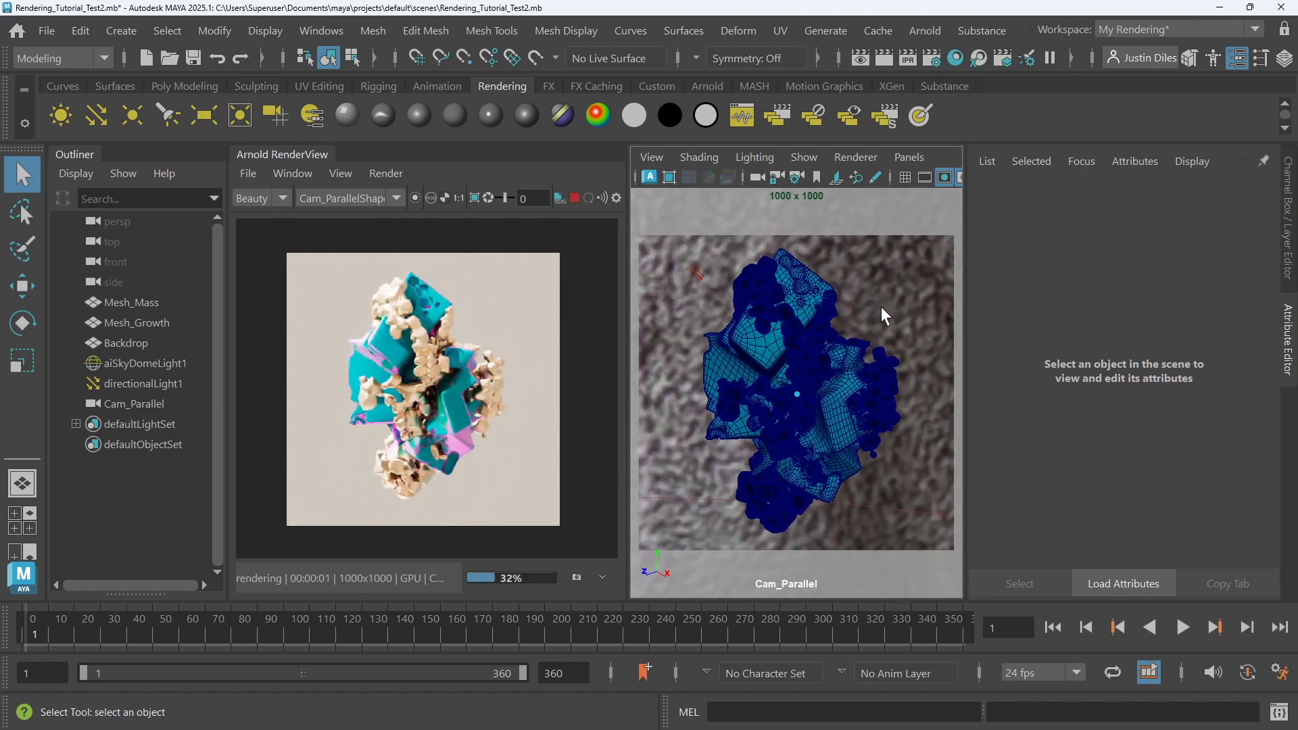
scroll(882, 306, up, 2)
scroll(882, 306, up, 1)
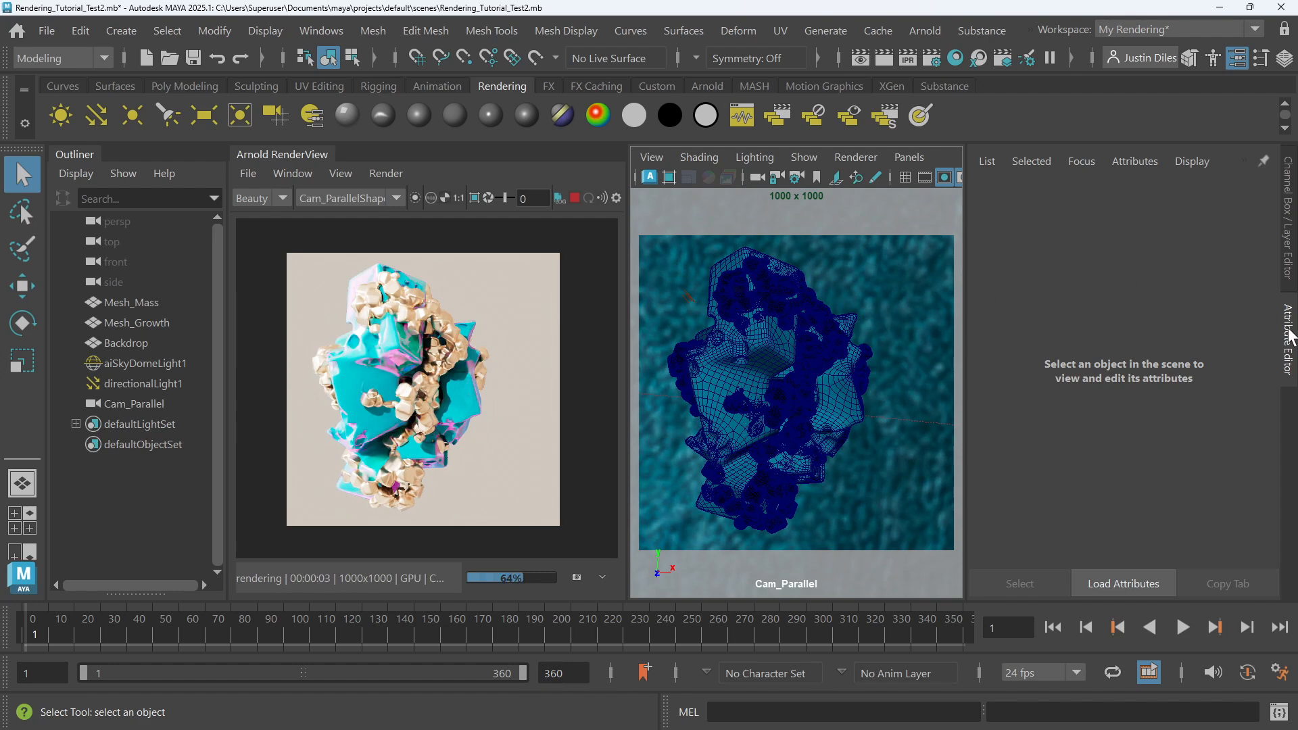
Make the L_Backdrop display layer visible and select the Backdrop mesh in the viewport
click(1285, 223)
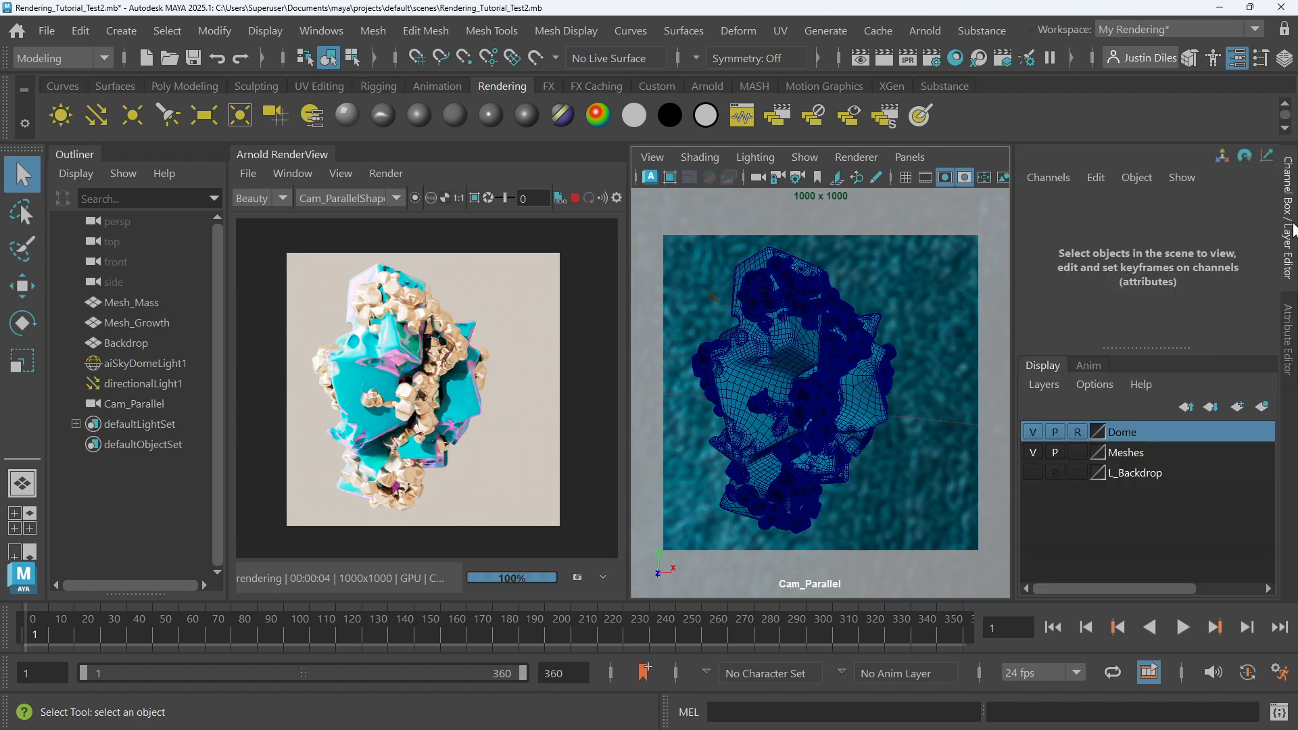
click(1033, 473)
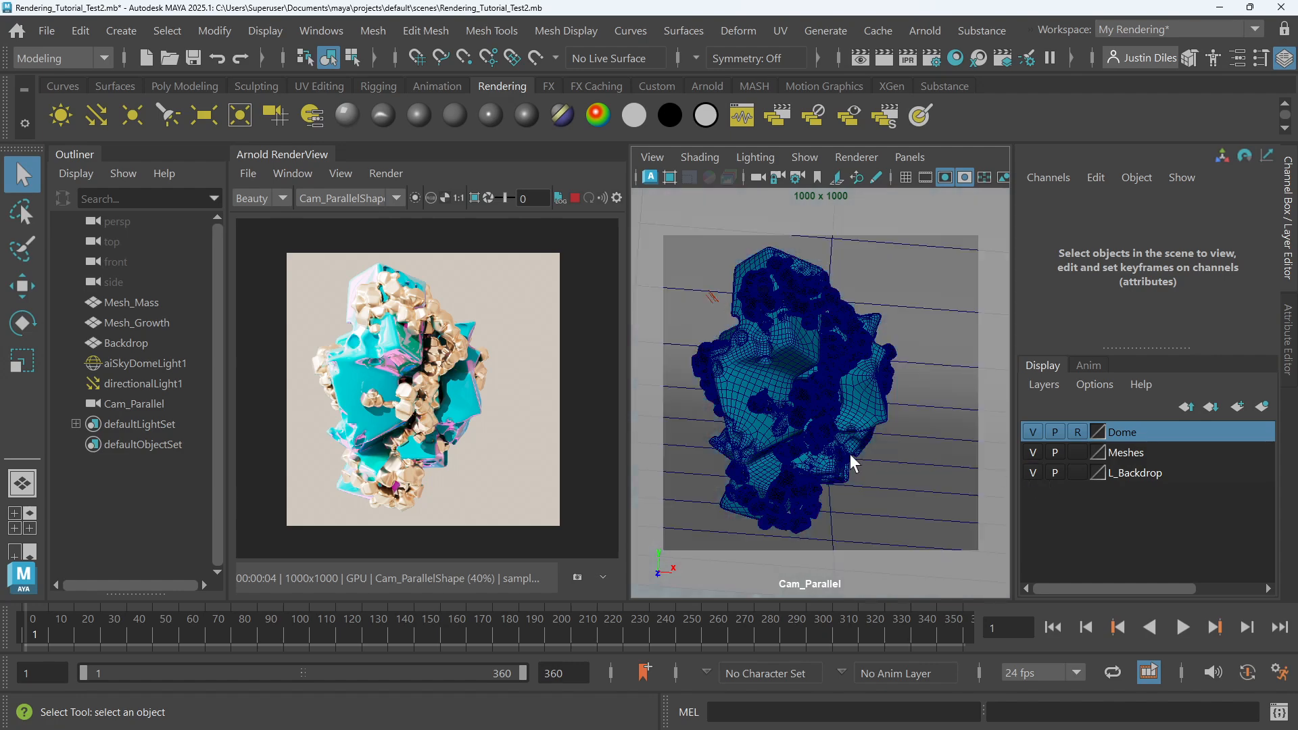
alt+drag(850, 453, 834, 429)
scroll(835, 427, down, 10)
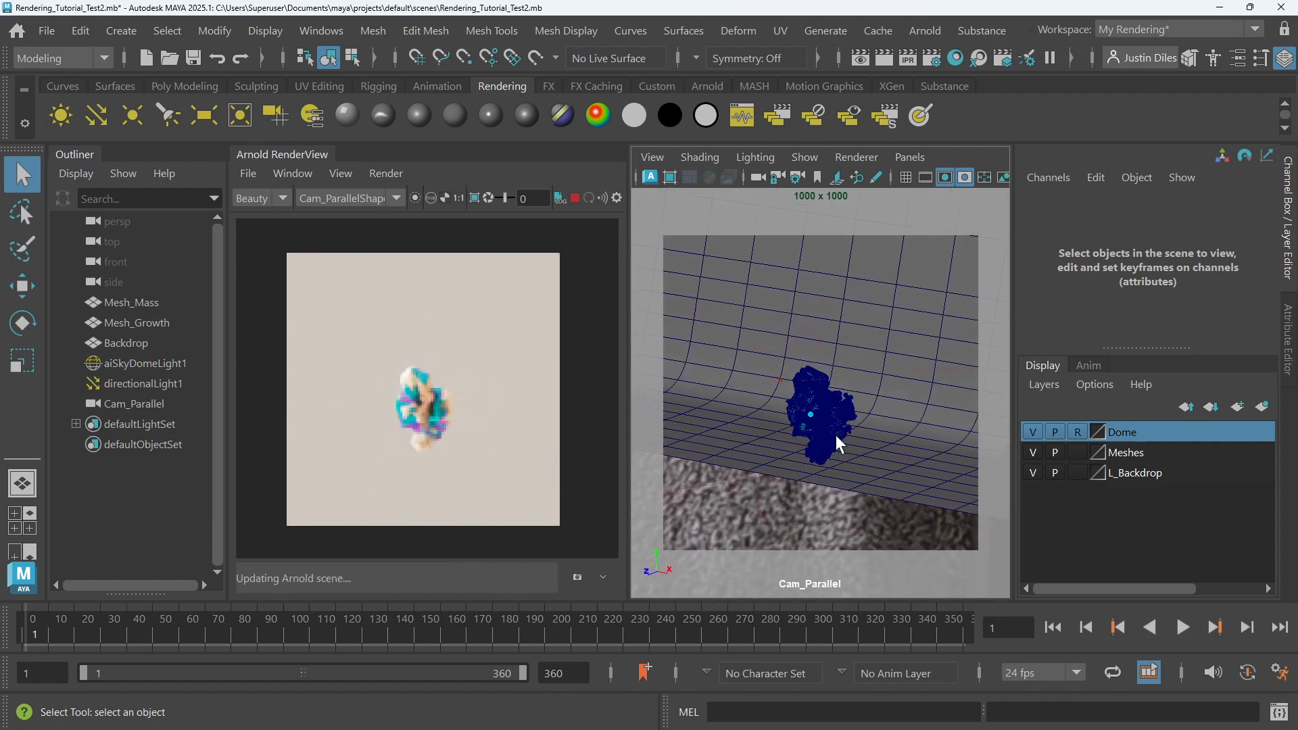
click(923, 419)
scroll(923, 419, up, 5)
scroll(923, 419, down, 3)
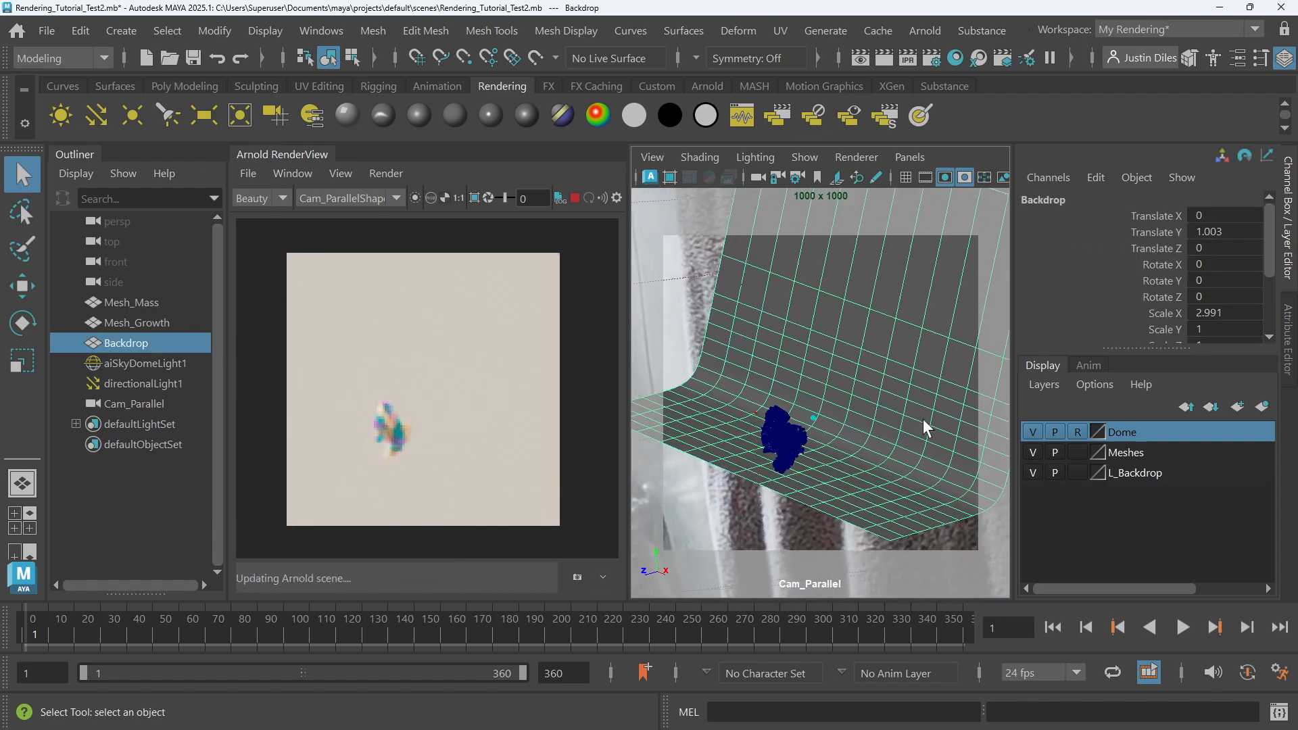
Fill the Cam_Parallel gate with the meshes against the backdrop and update the full scene in the Arnold RenderView
alt+drag(923, 419, 902, 420)
scroll(802, 387, up, 7)
scroll(808, 385, up, 6)
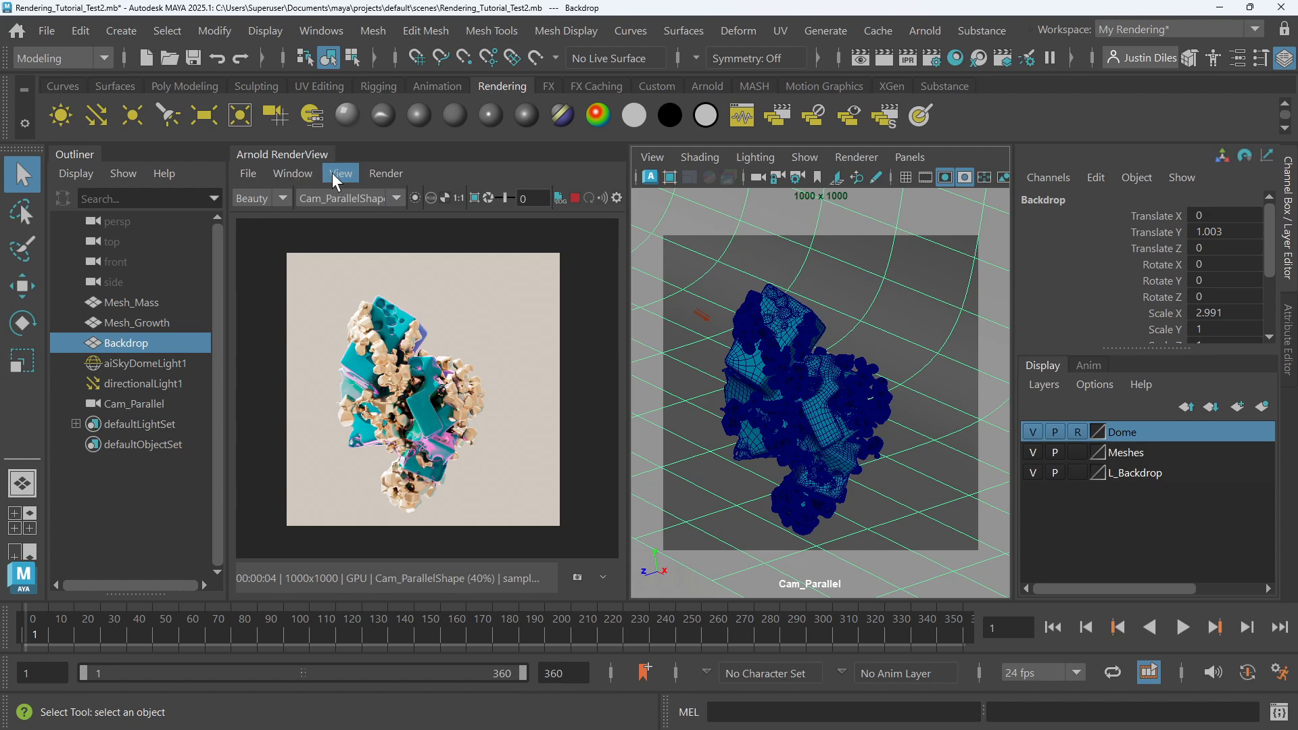
click(383, 173)
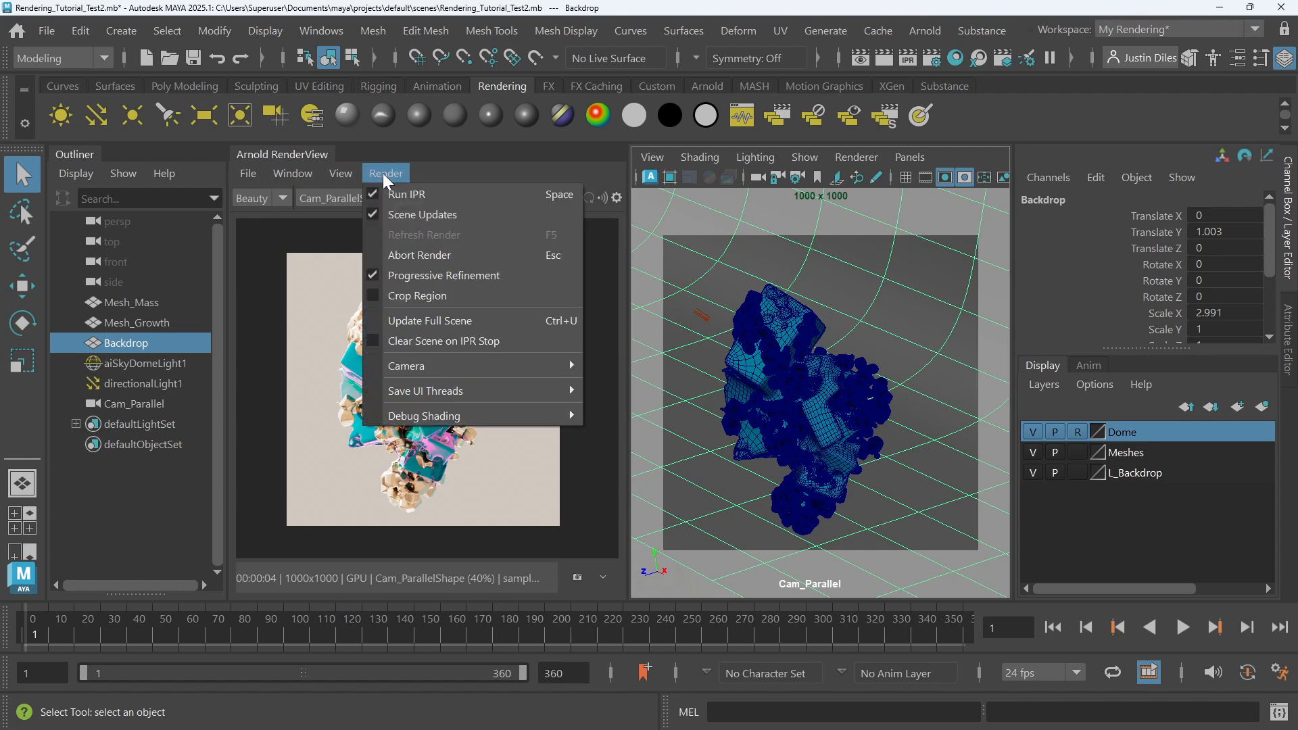
click(443, 321)
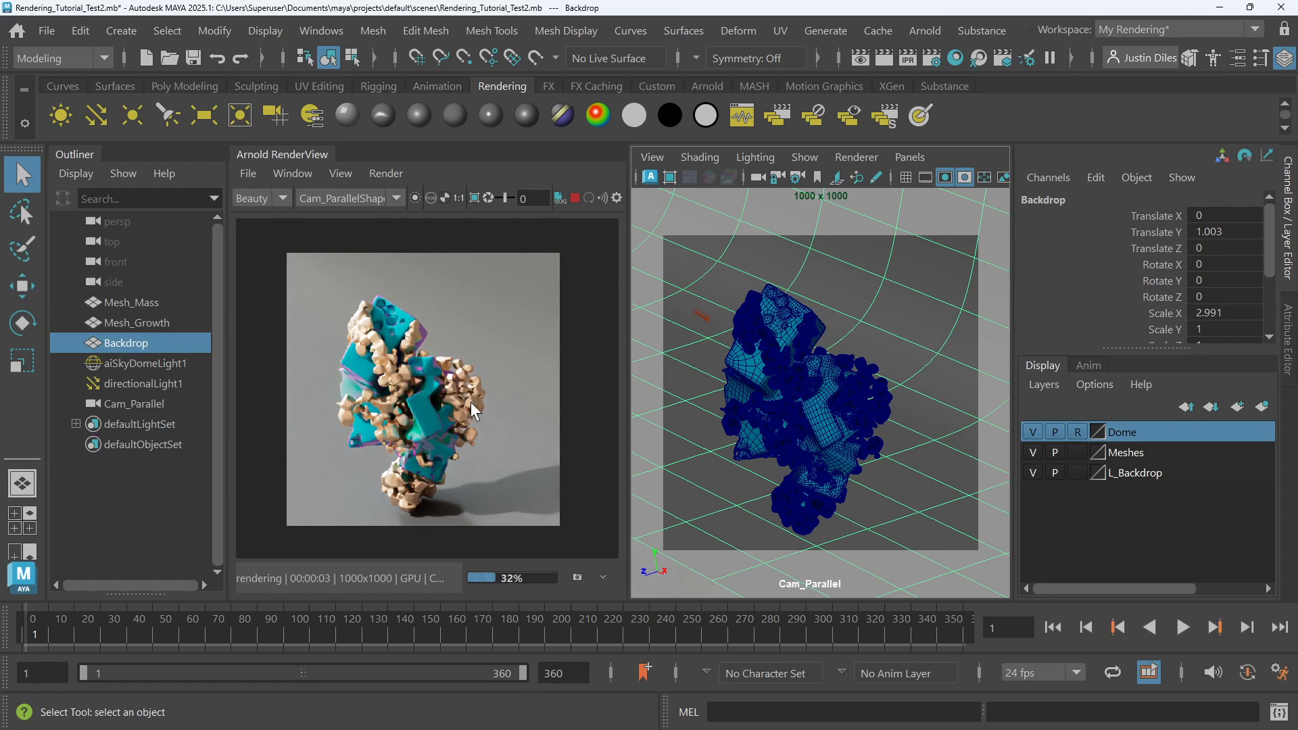
Shift the camera view to leave open backdrop beside the meshes and create a polygon cube at the origin
alt+drag(790, 380, 785, 383)
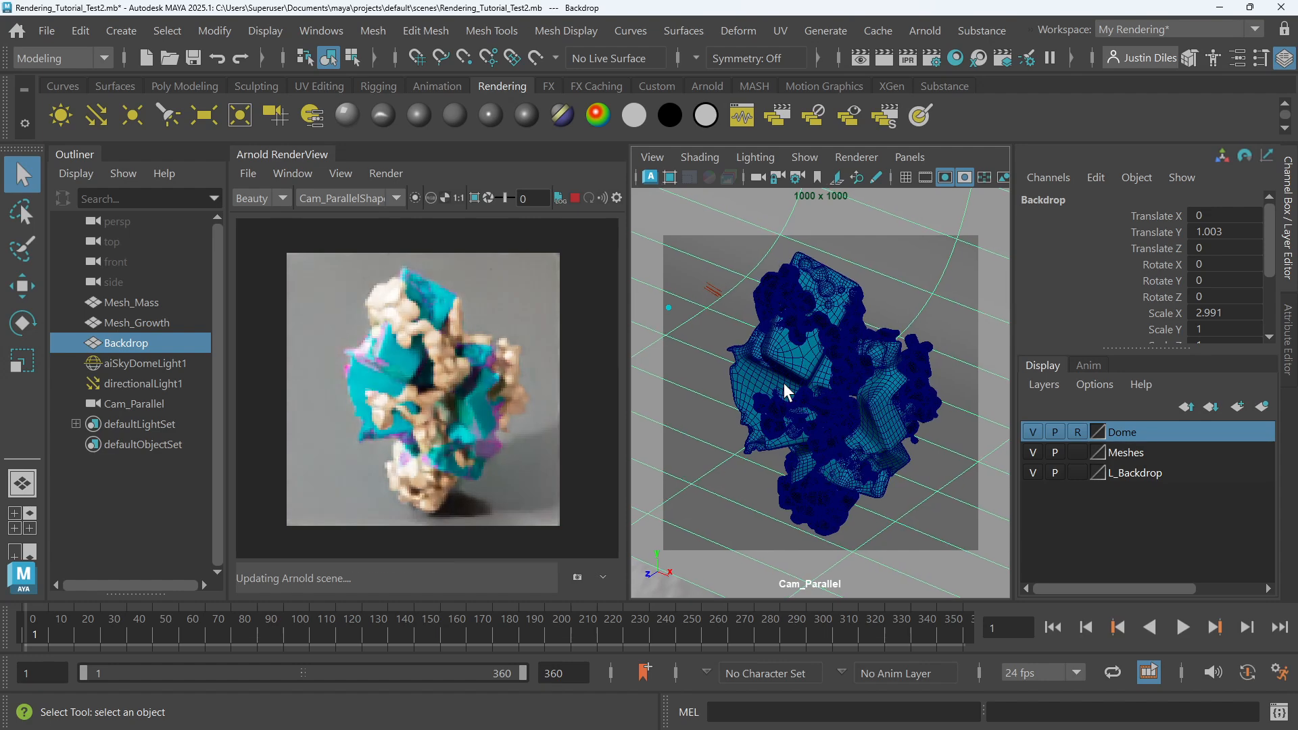
scroll(784, 383, up, 1)
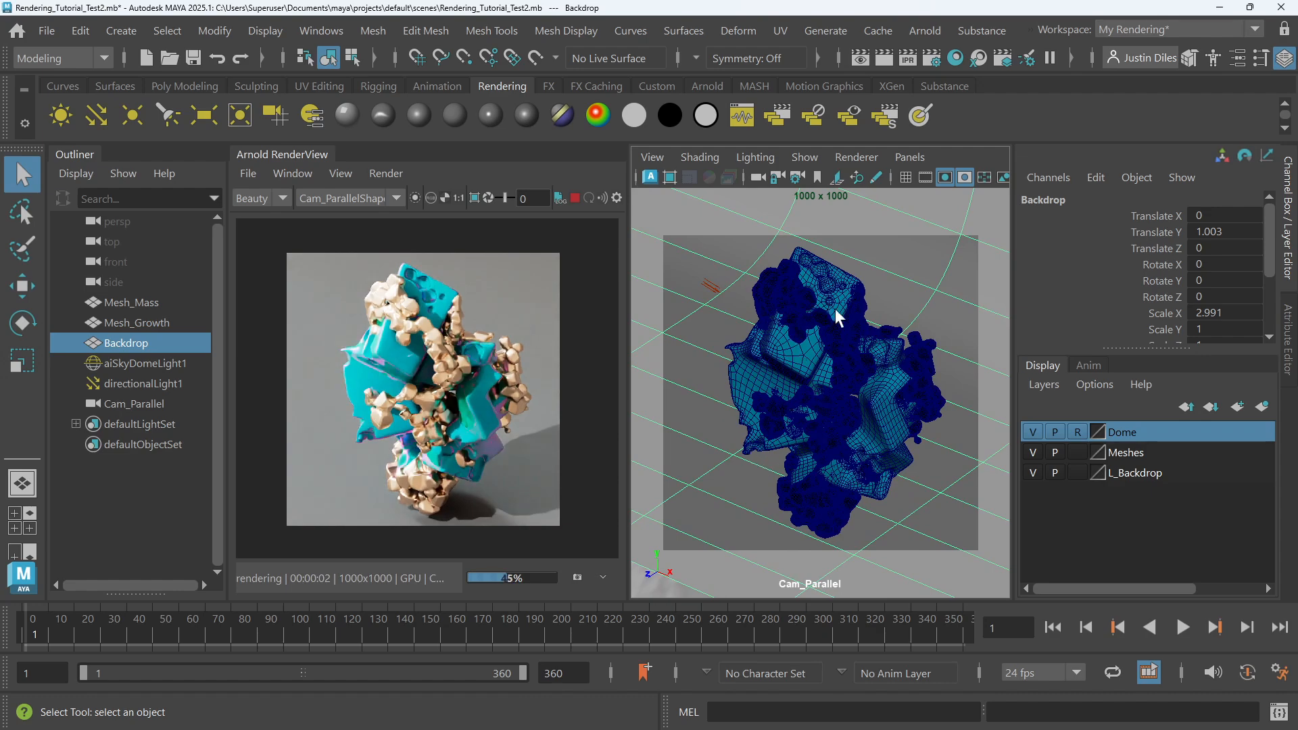
alt+drag(852, 344, 761, 303)
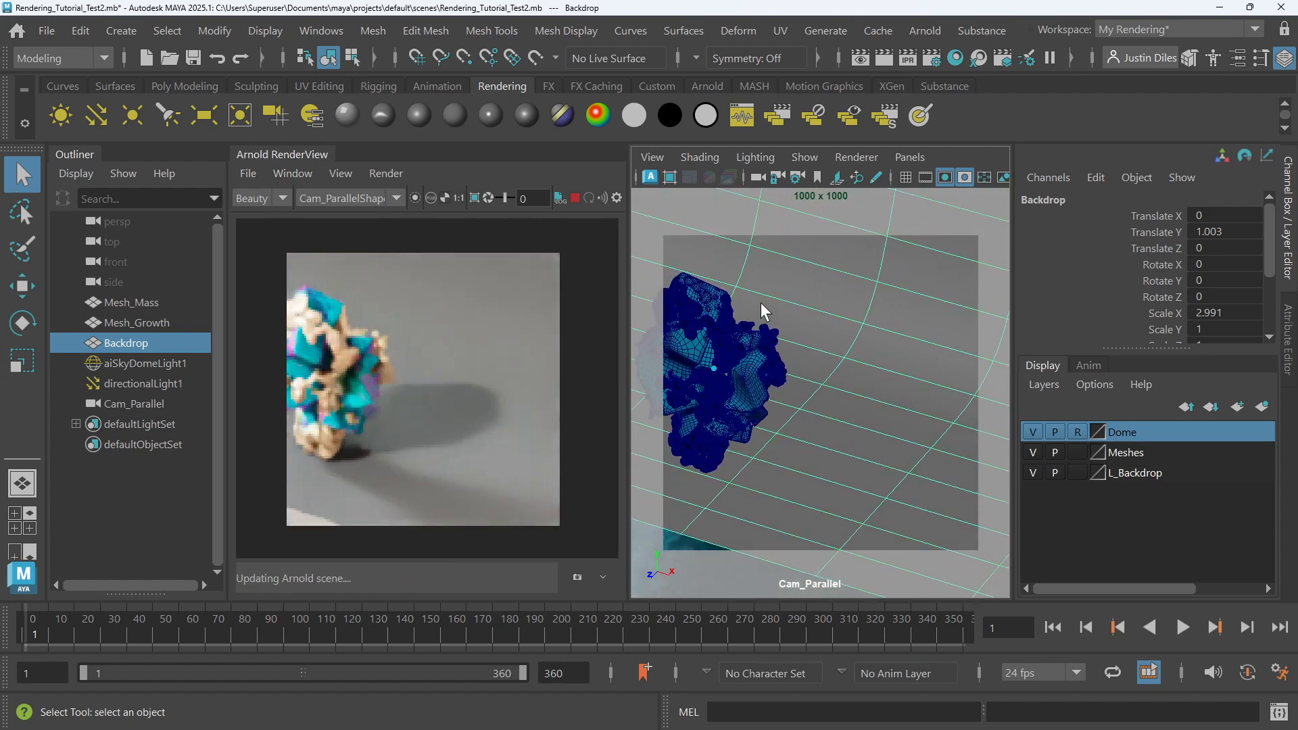
click(159, 83)
click(95, 113)
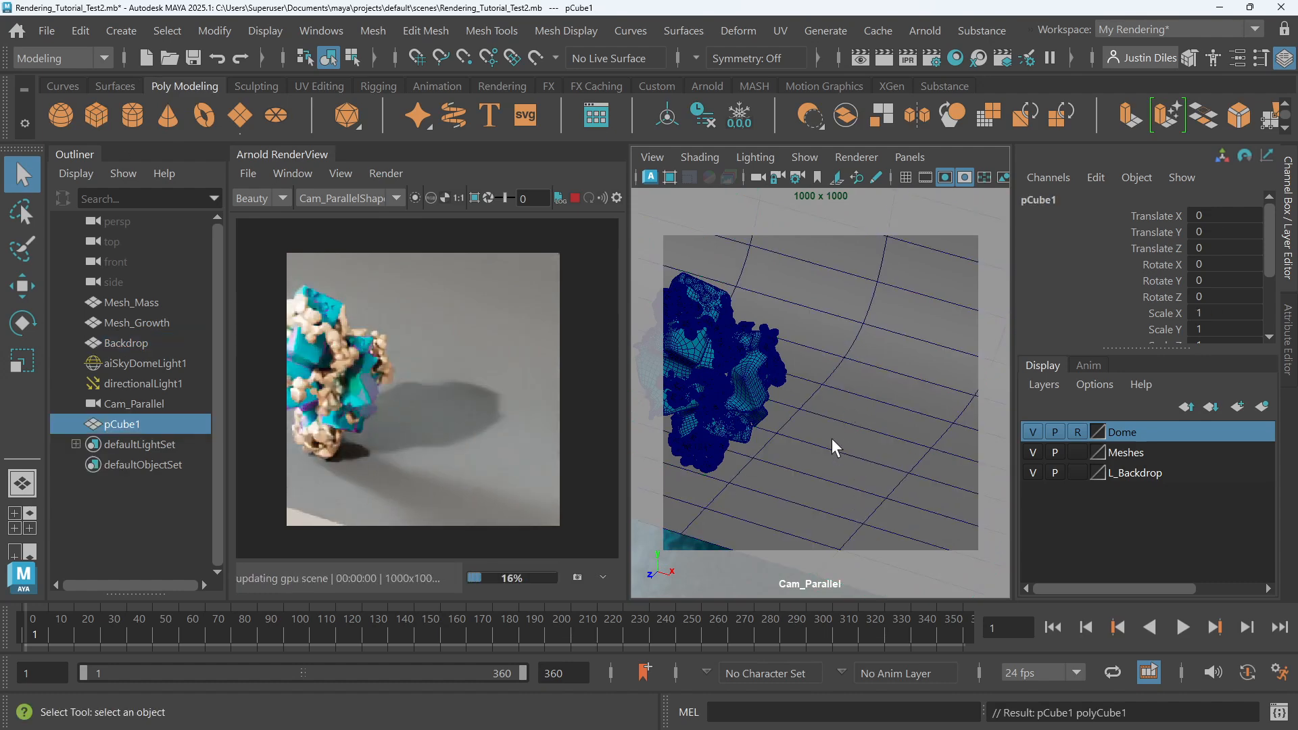
Scale the cube uniformly to about 18.55 and place it beside the meshes at about X 23.16, Y 4.55
key(w)
drag(729, 366, 728, 335)
key(r)
drag(731, 394, 769, 412)
key(w)
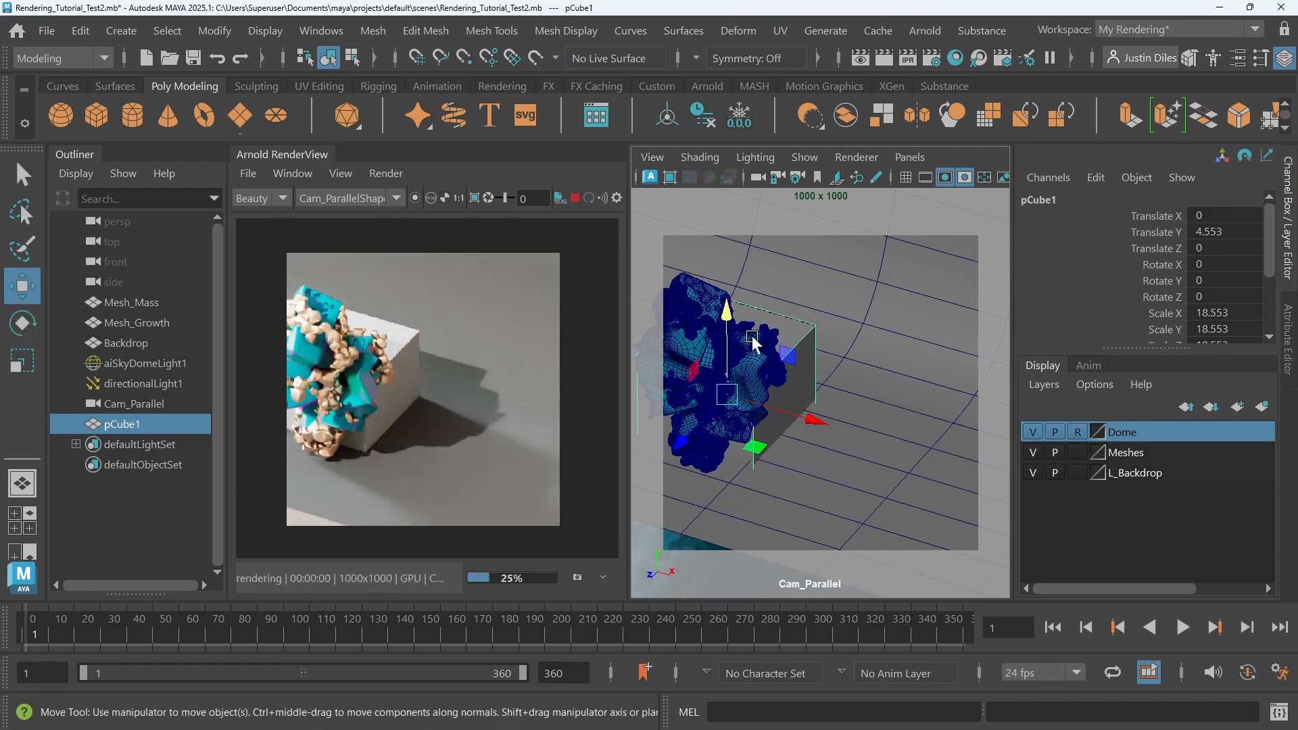
drag(979, 488, 974, 486)
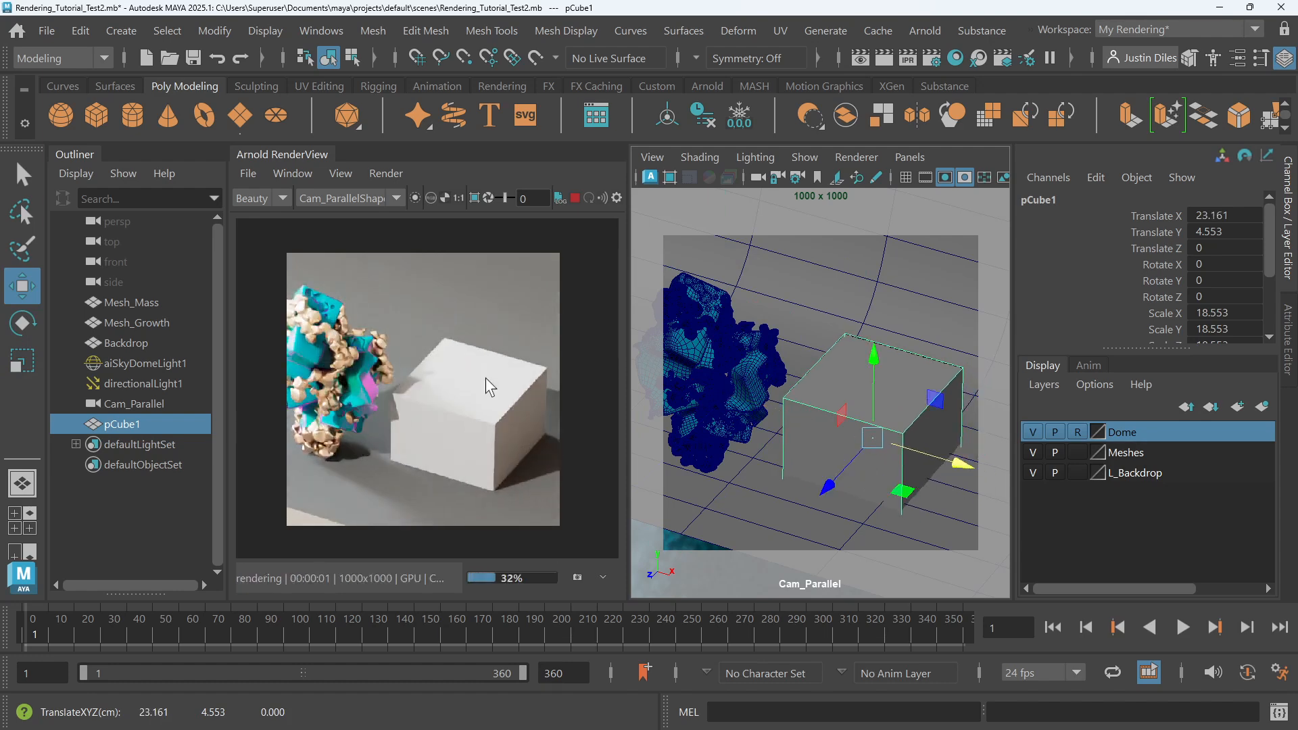
Select the Cam_Parallel camera and set its angle of view to 35
alt+drag(693, 352, 875, 466)
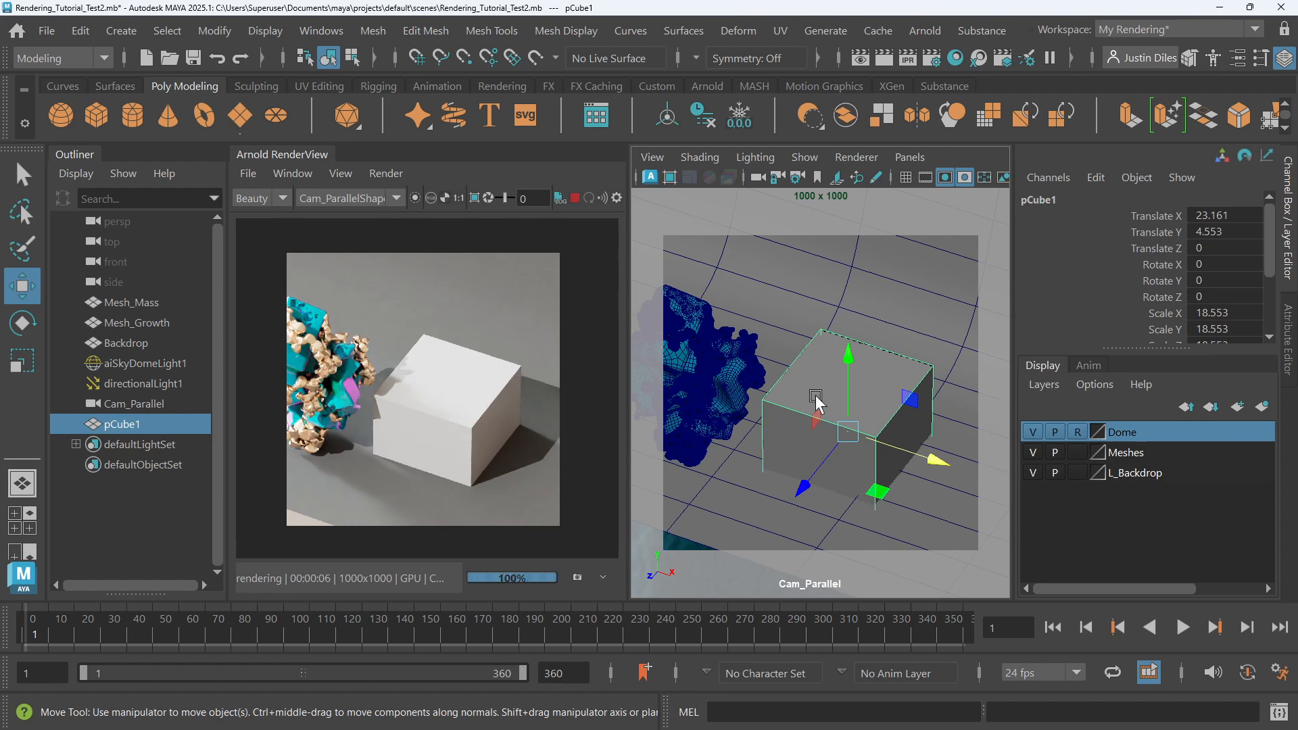
alt+drag(815, 396, 811, 397)
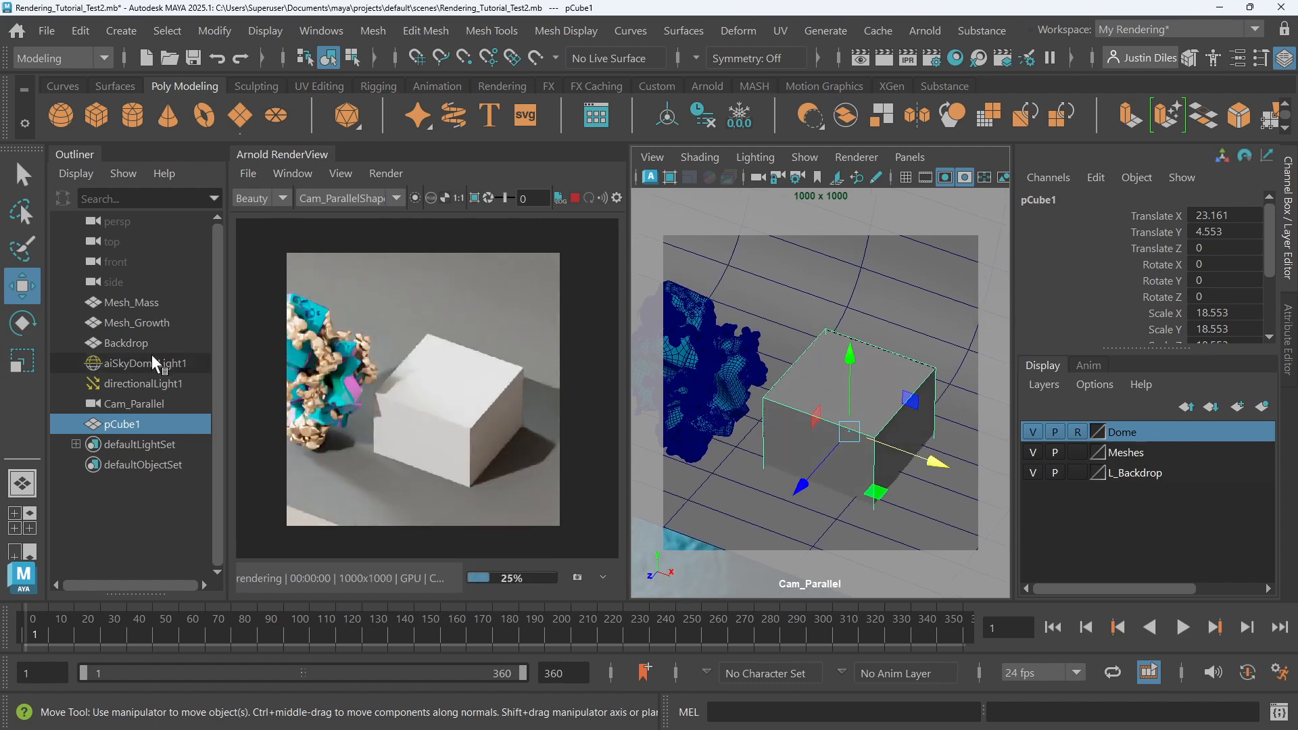
click(137, 406)
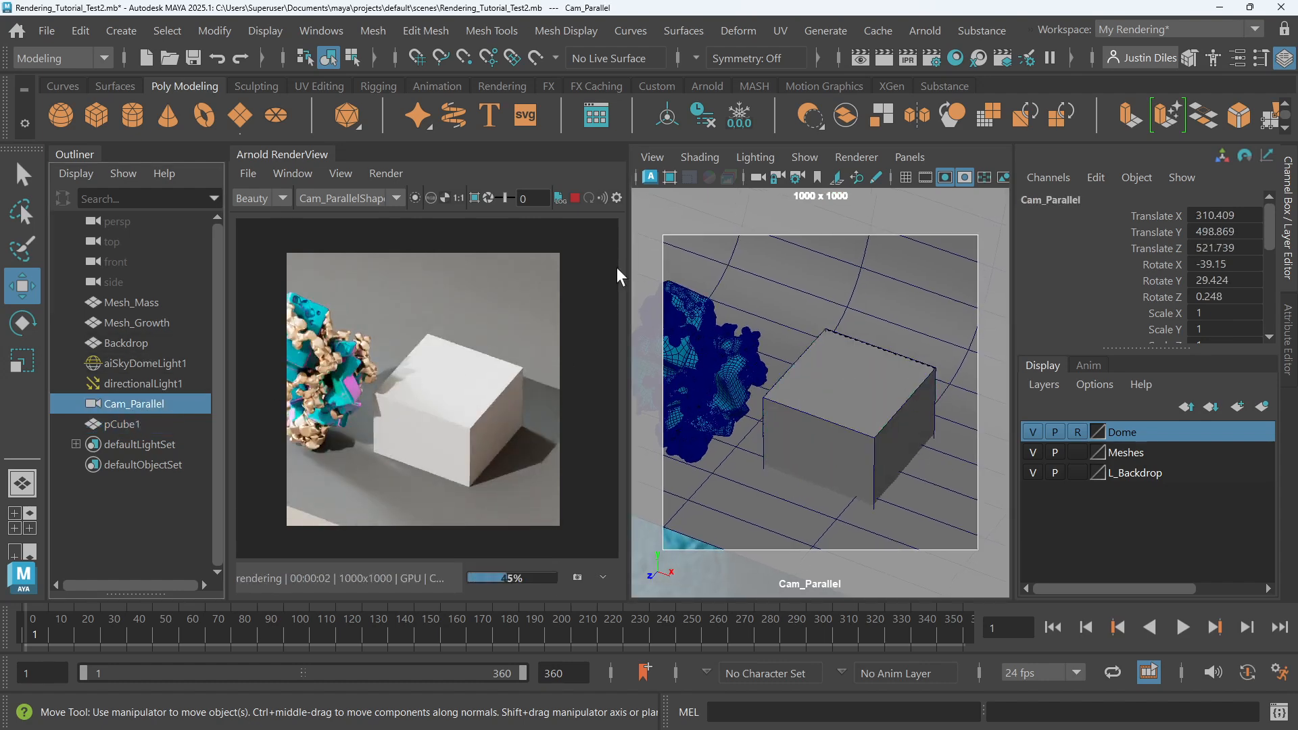
click(1291, 326)
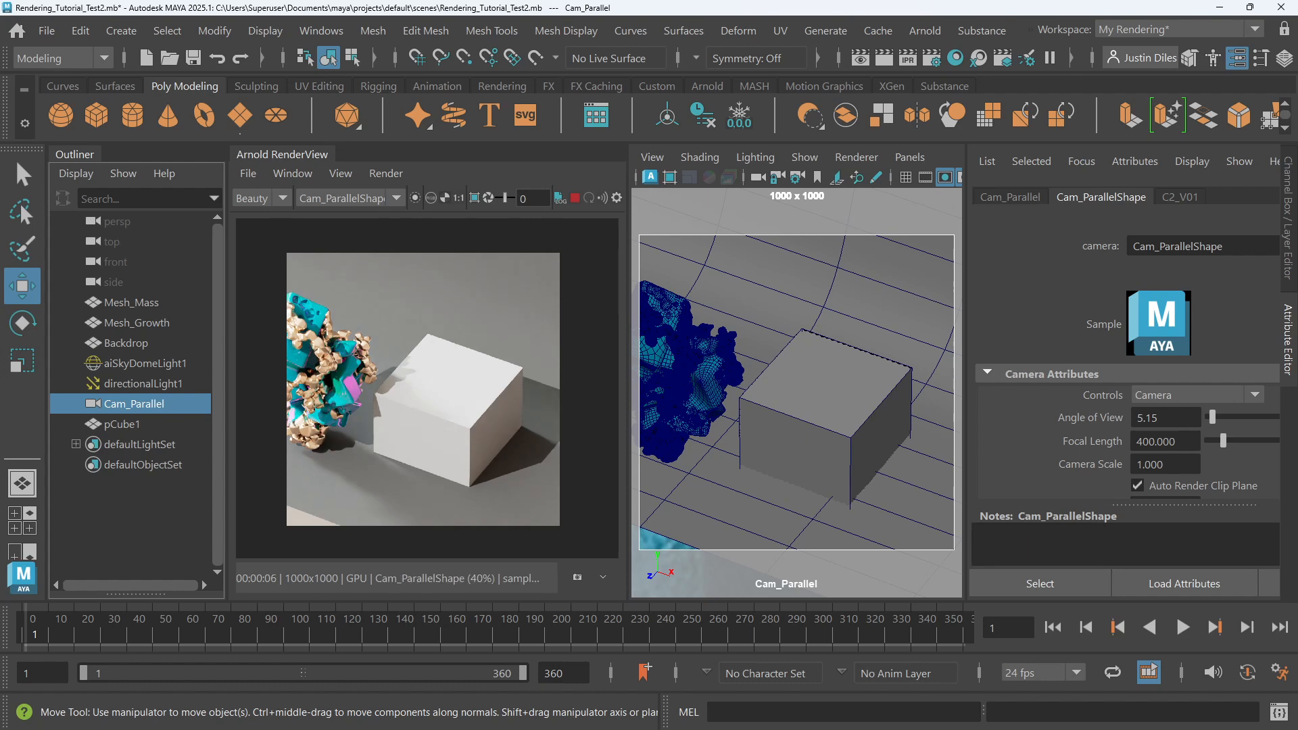
click(1166, 418)
text(35)
key(Return)
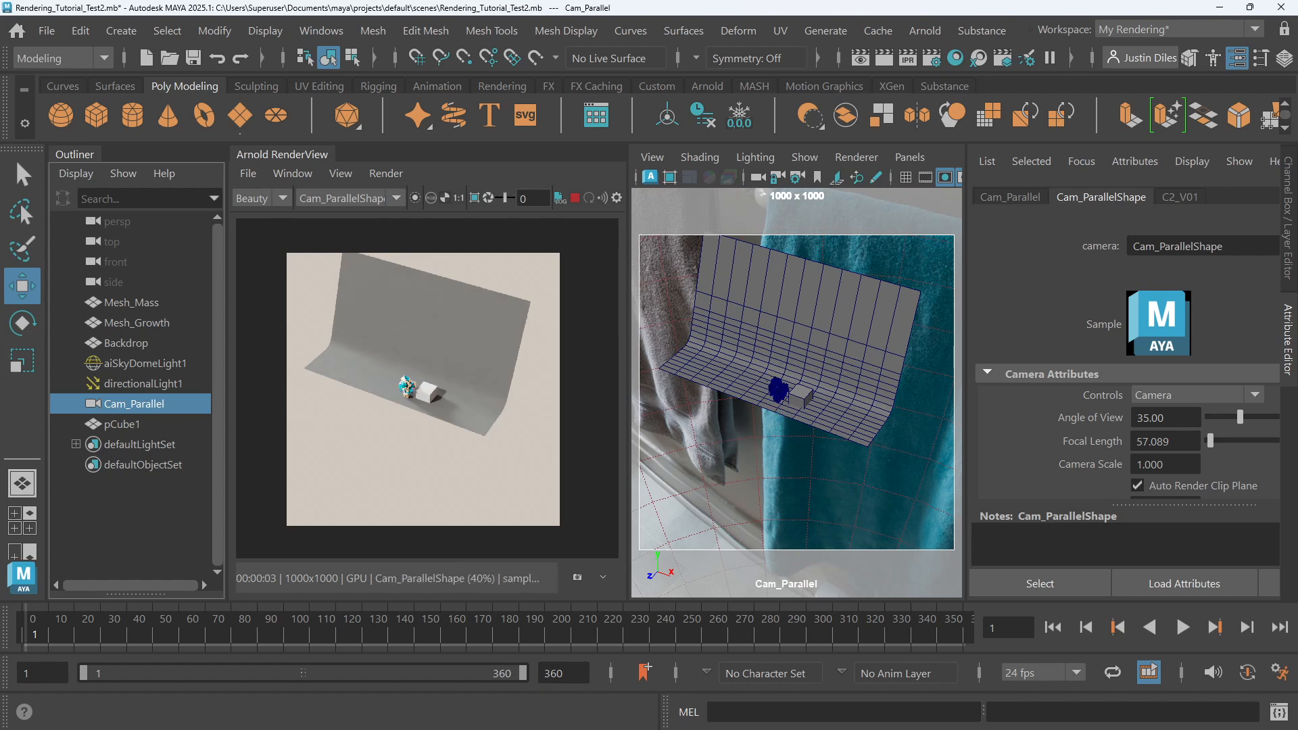
Frame Mesh_Mass in the wide-angle Cam_Parallel view, bring the cube into frame and select it
click(30, 173)
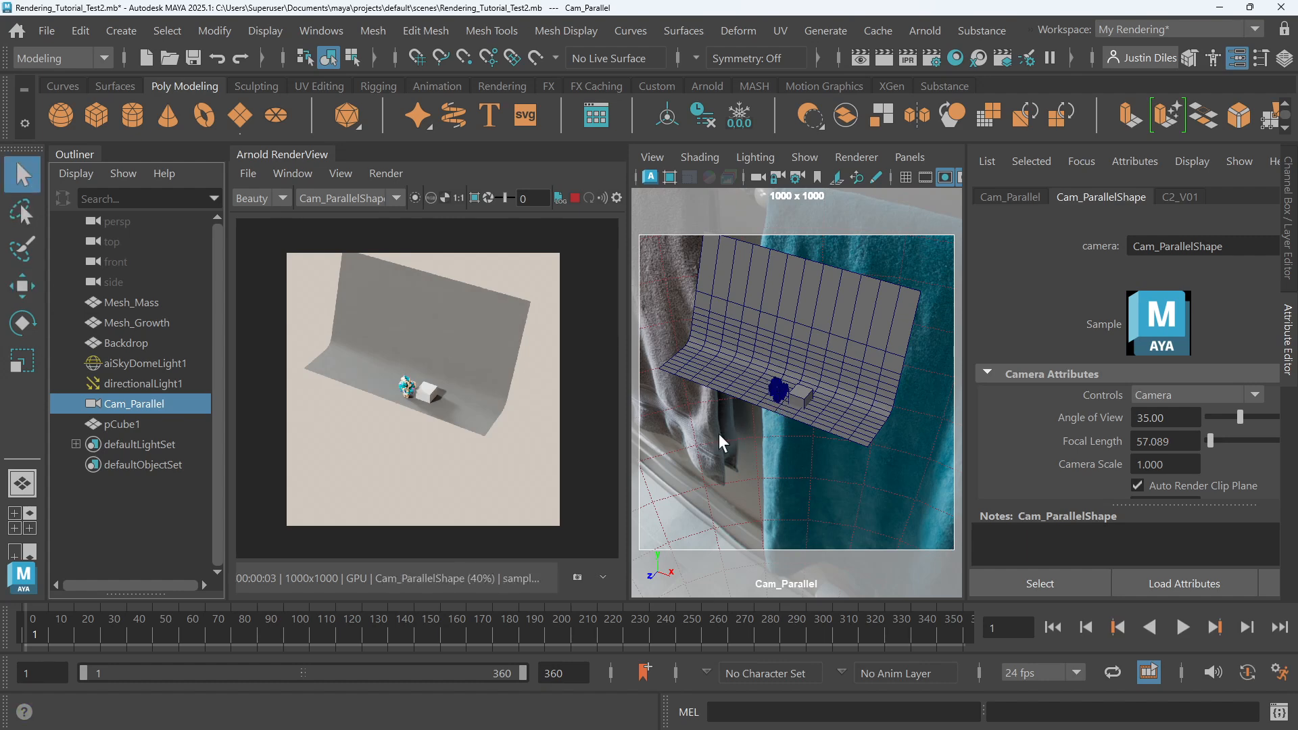
click(778, 391)
key(f)
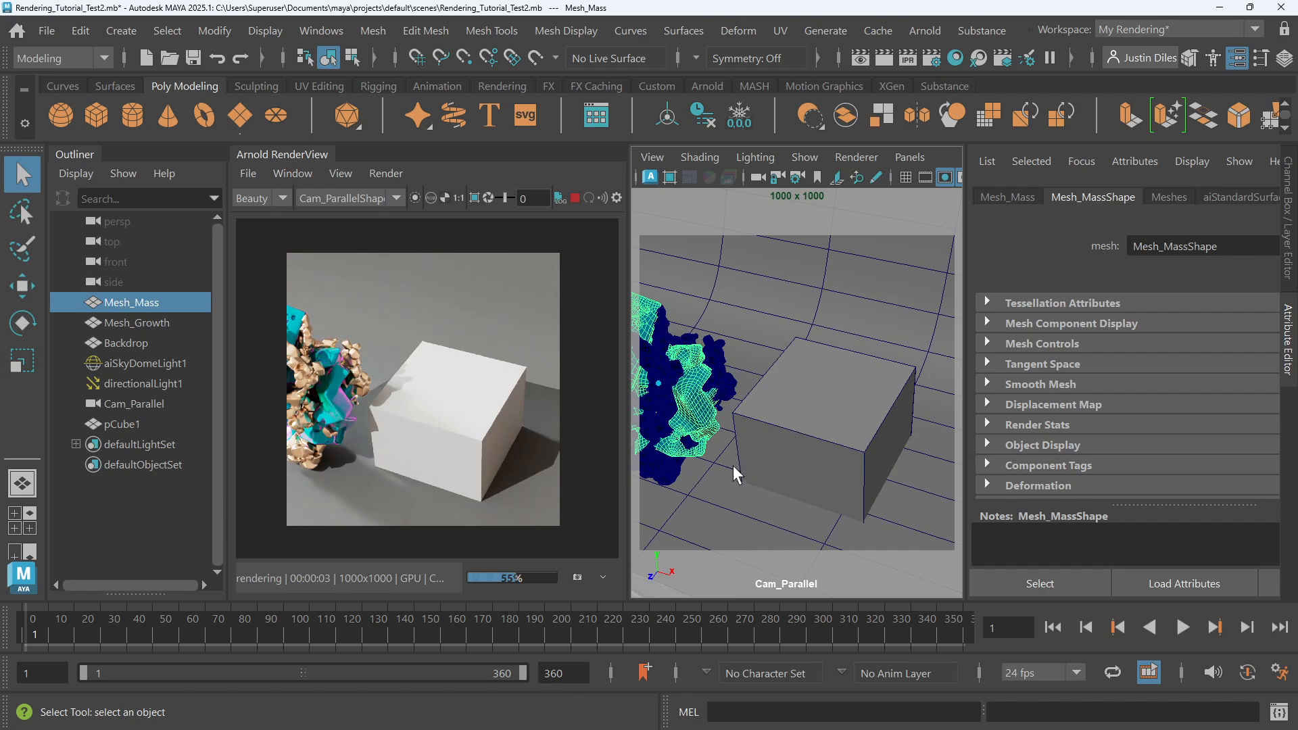
click(815, 399)
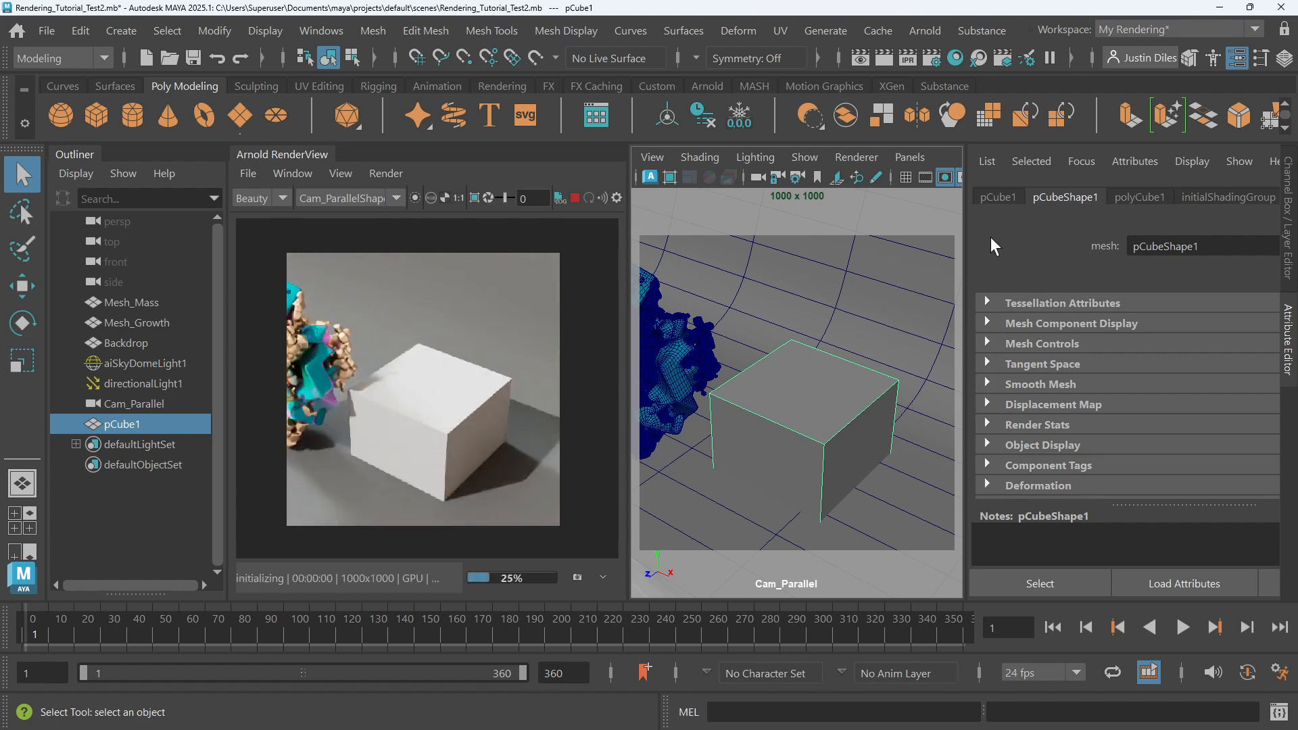
Narrow the Cam_Parallel camera's angle of view to about 10.48 and pull the camera back until the cube is visible
click(131, 403)
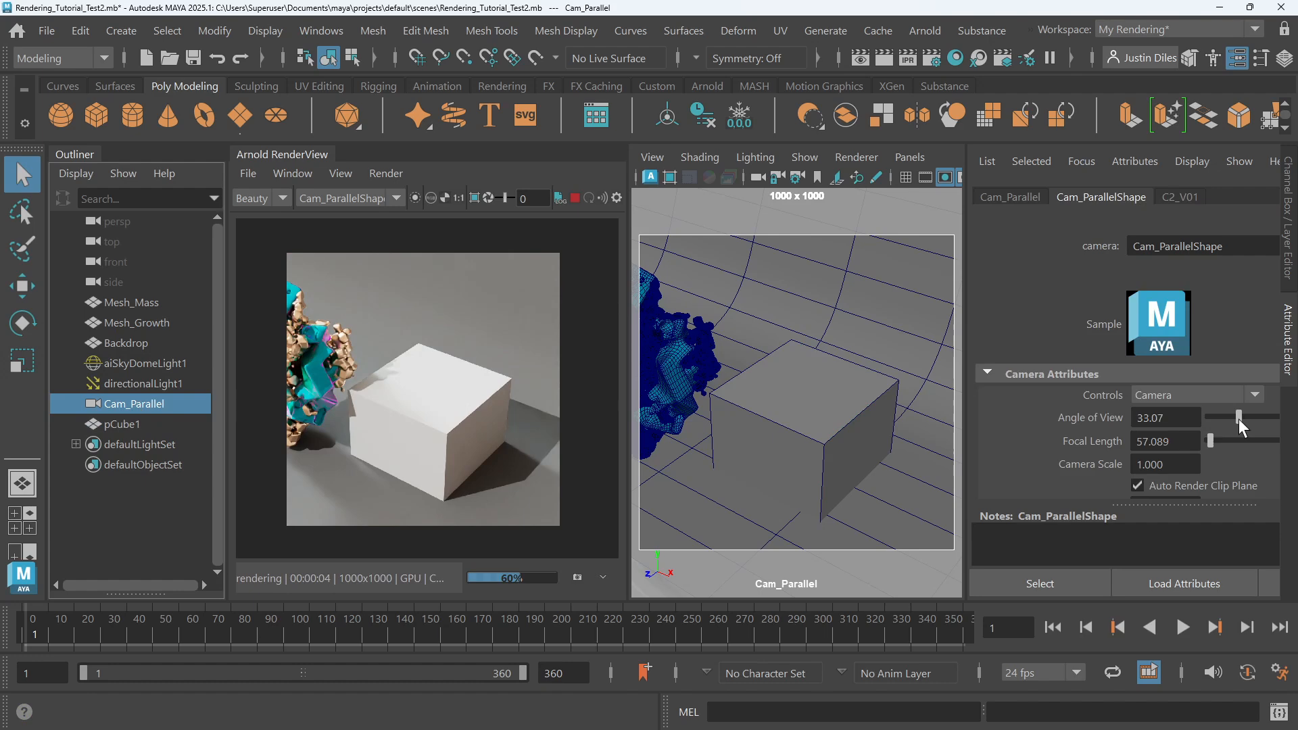
drag(1239, 419, 1219, 414)
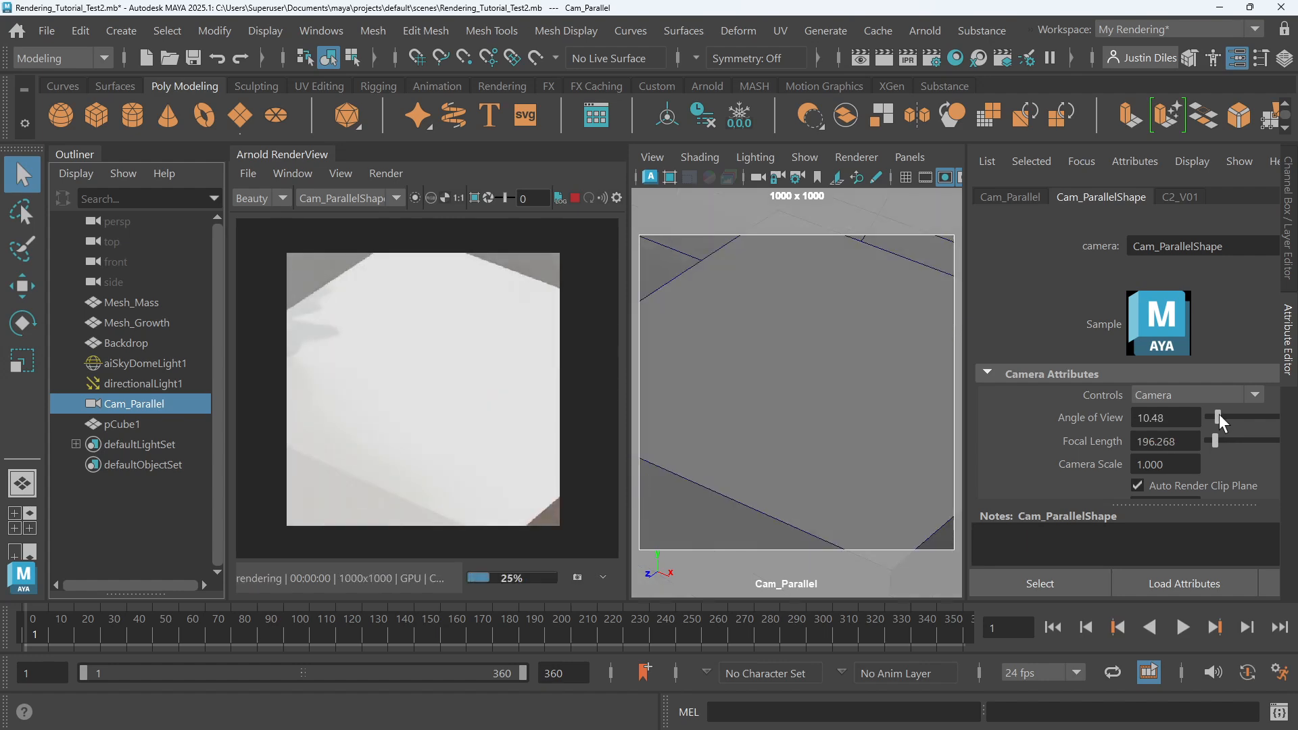
scroll(841, 389, down, 10)
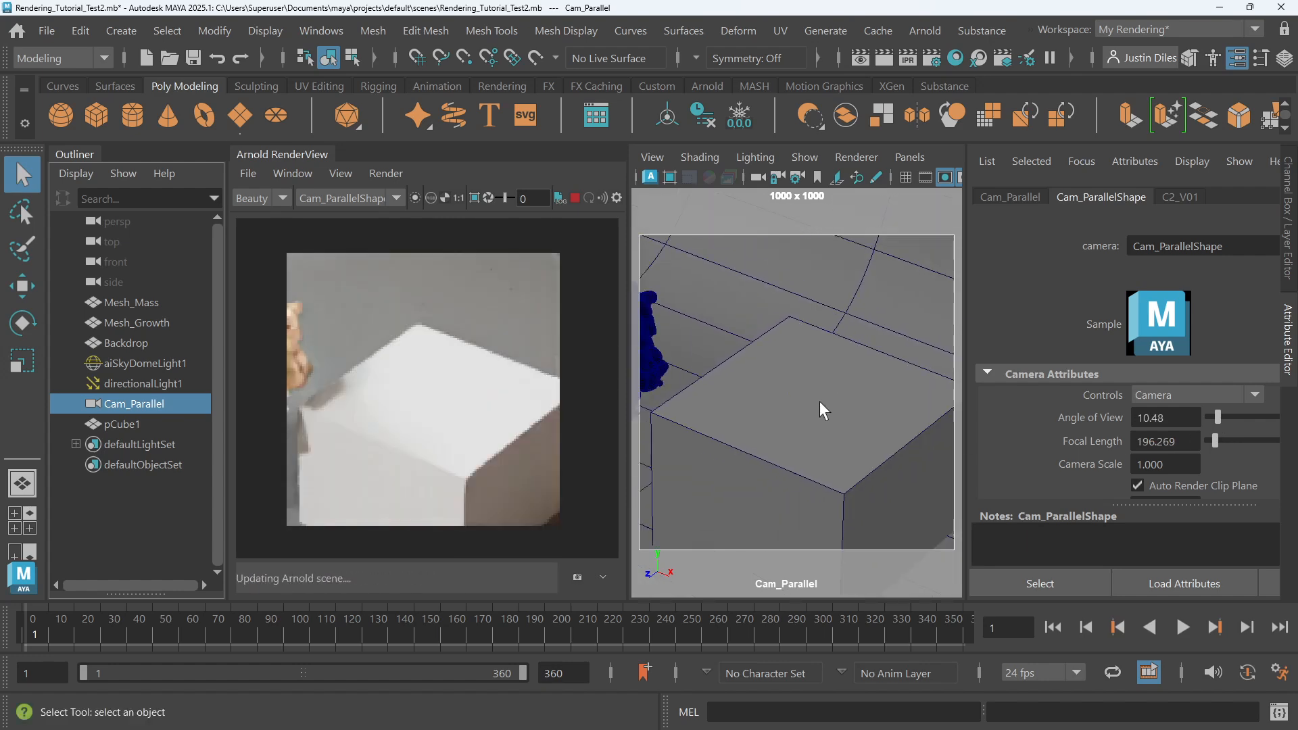
scroll(820, 401, down, 5)
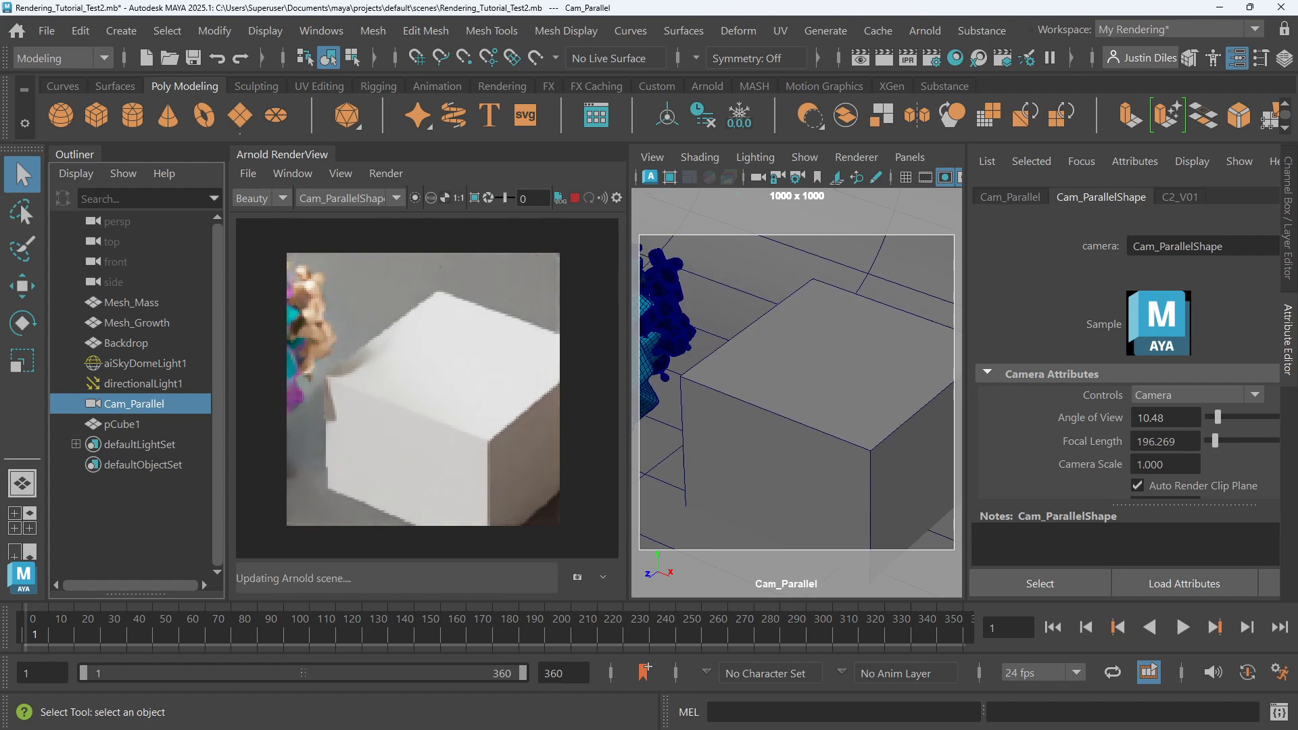
Set the Cam_Parallel angle of view to 100 and frame the cube in the view
click(1166, 418)
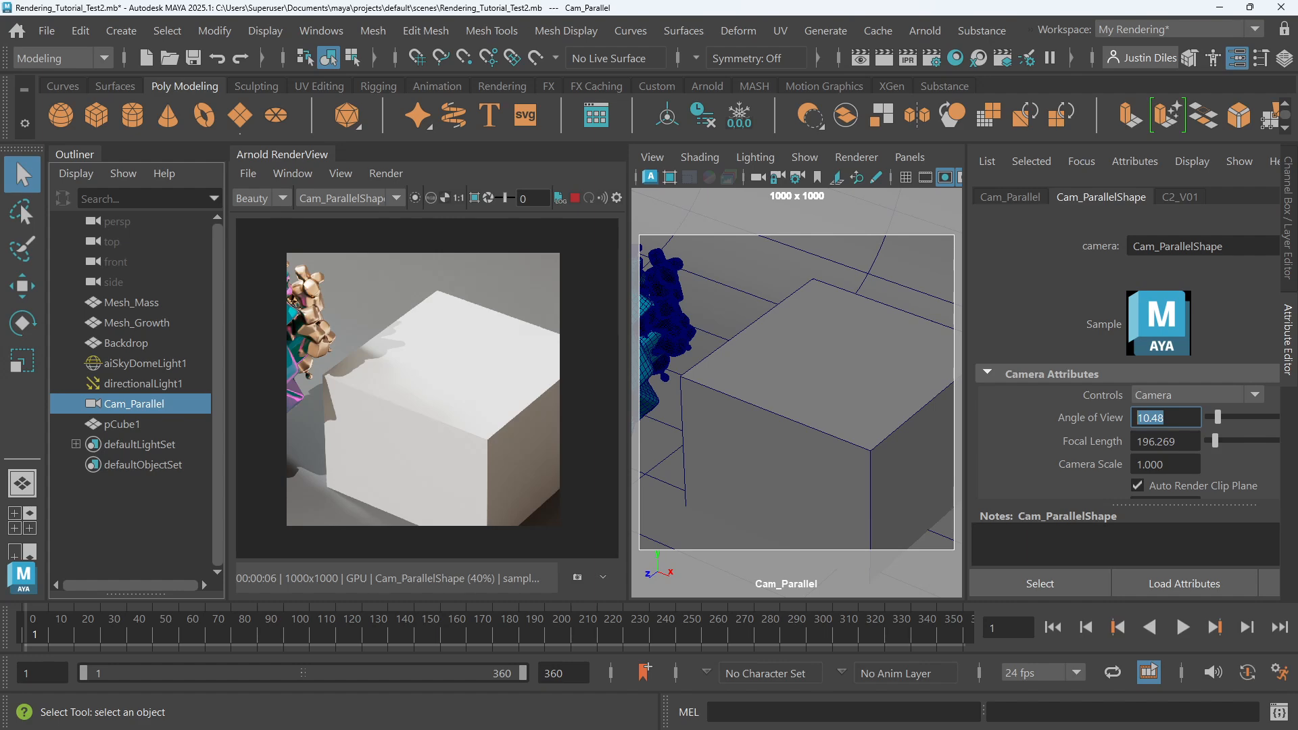
text(100)
key(Return)
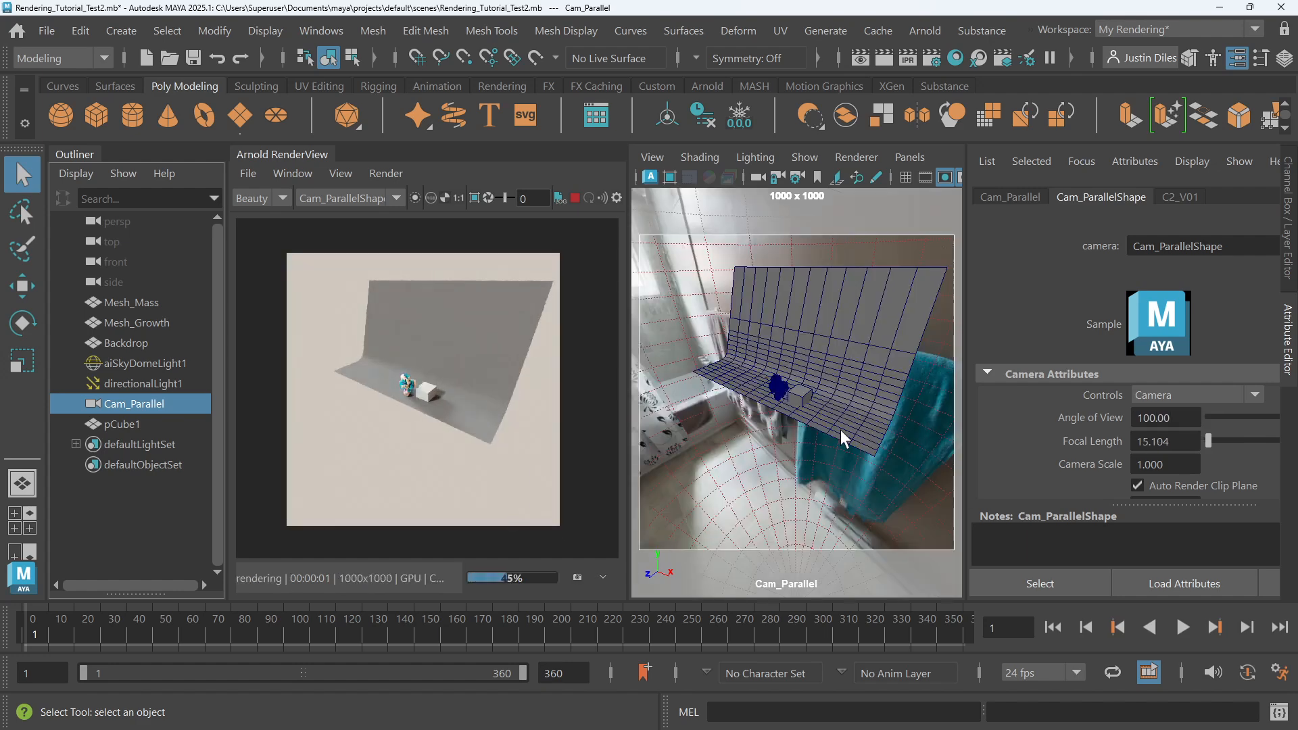
click(799, 395)
key(f)
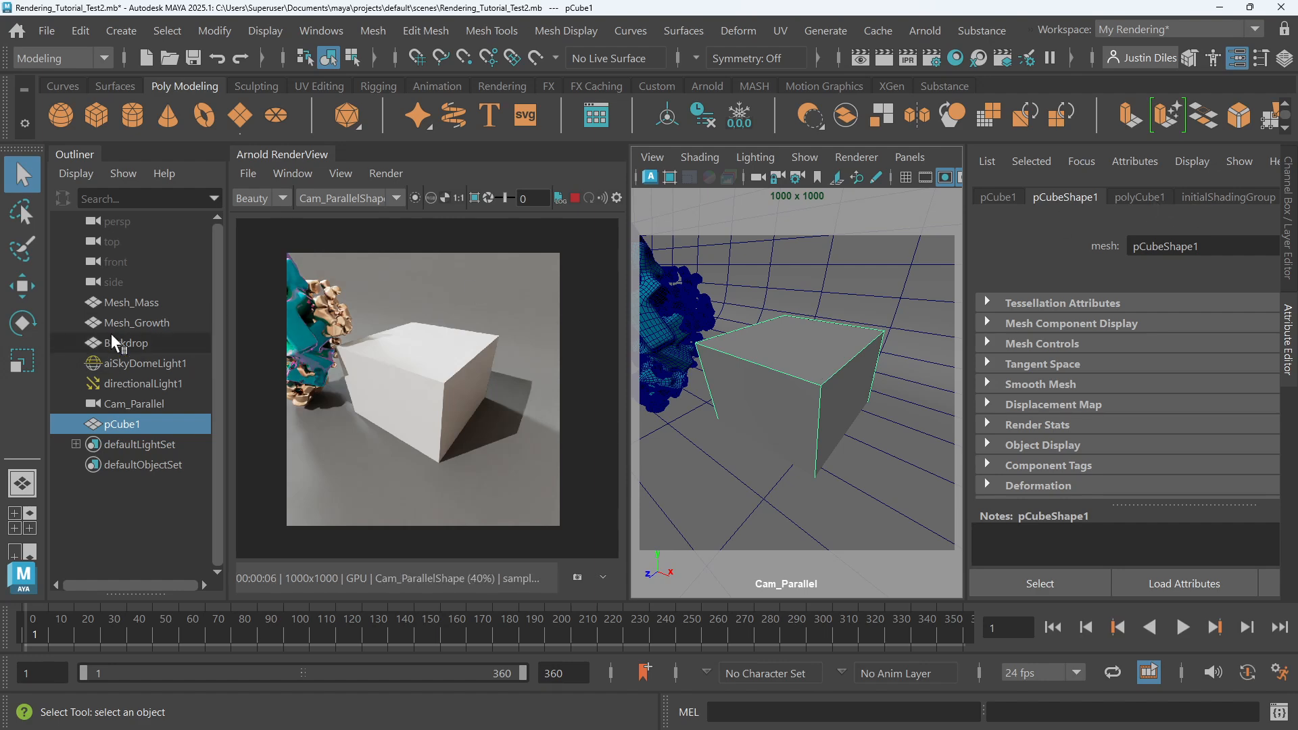
Delete the test cube from the scene
click(131, 405)
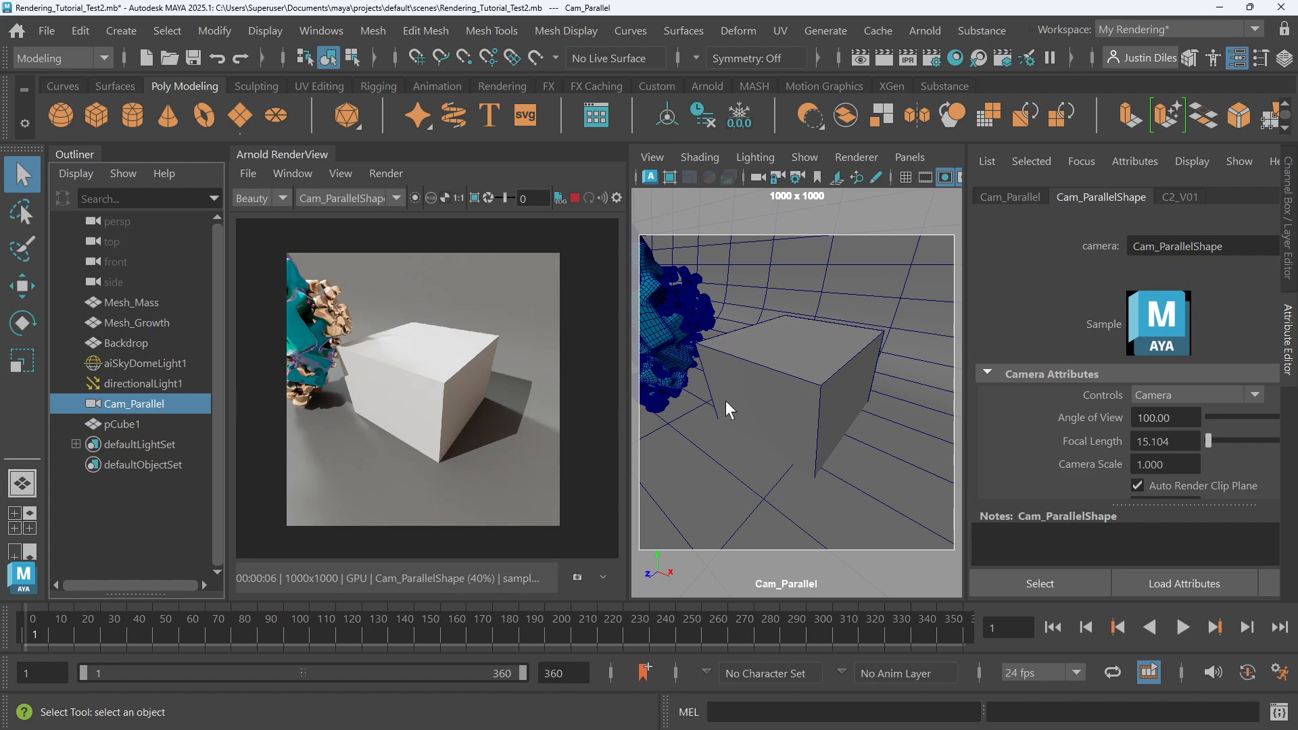
click(790, 335)
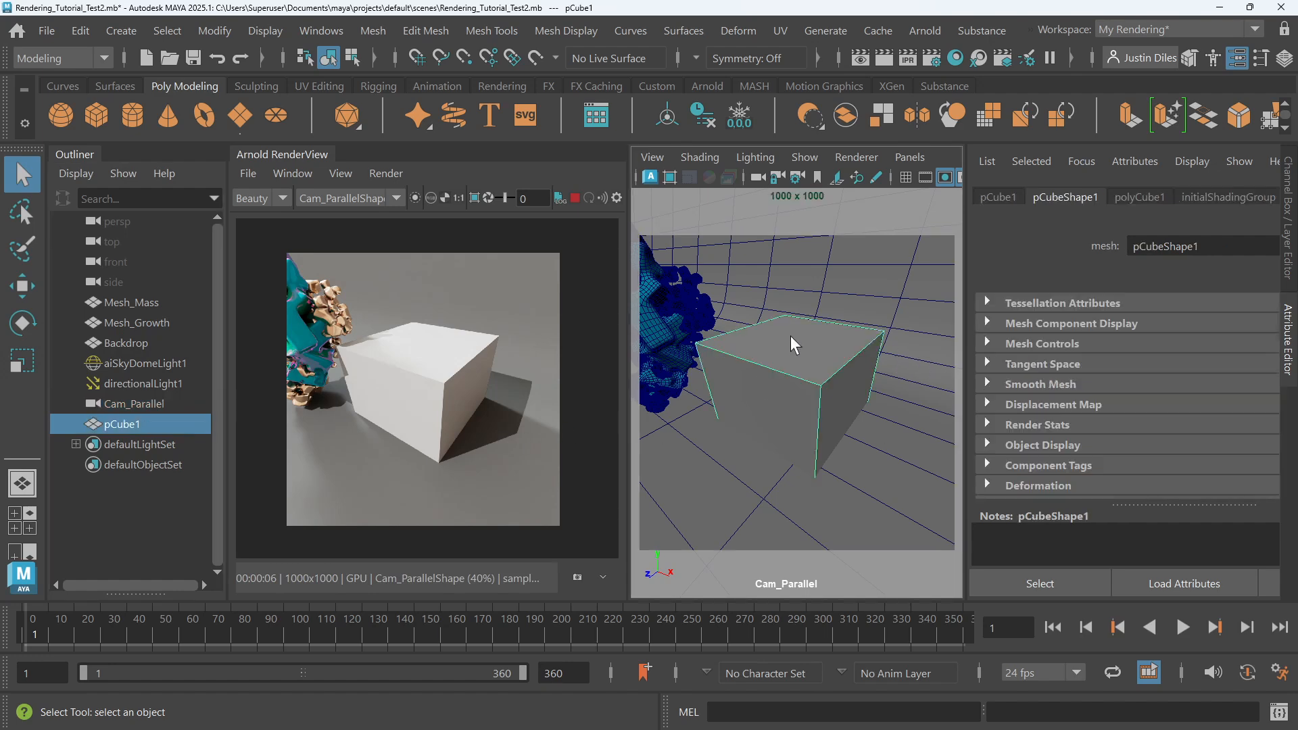
key(Delete)
Frame Mesh_Mass and move the wide-angle camera in close to examine the perspective distortion on the meshes
click(652, 329)
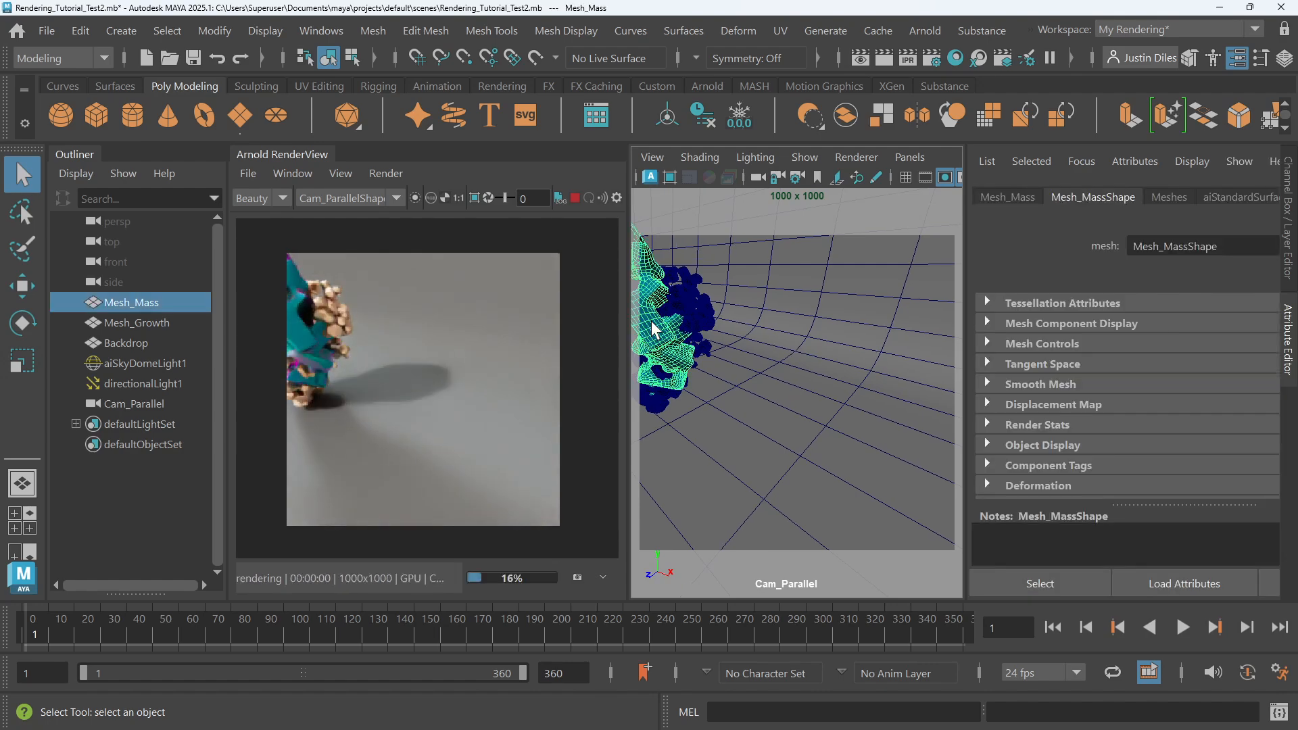
key(f)
scroll(849, 367, up, 10)
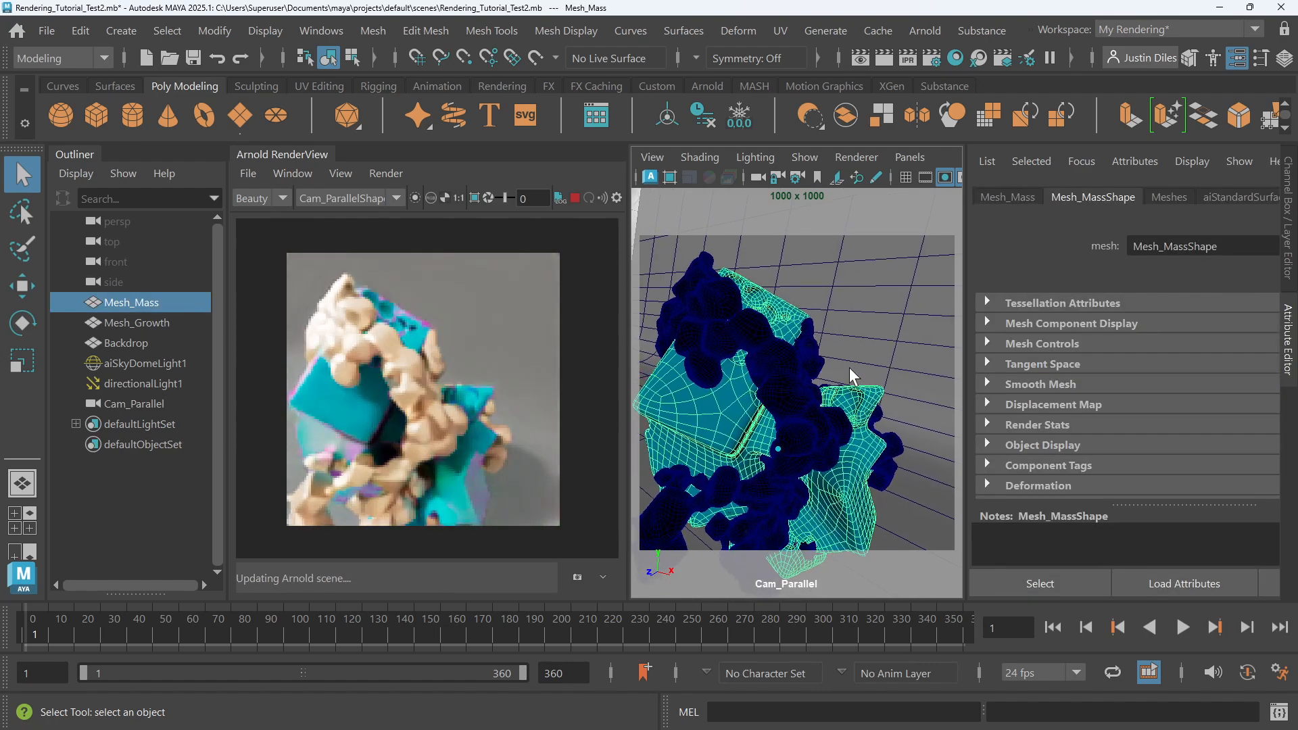
scroll(850, 367, up, 3)
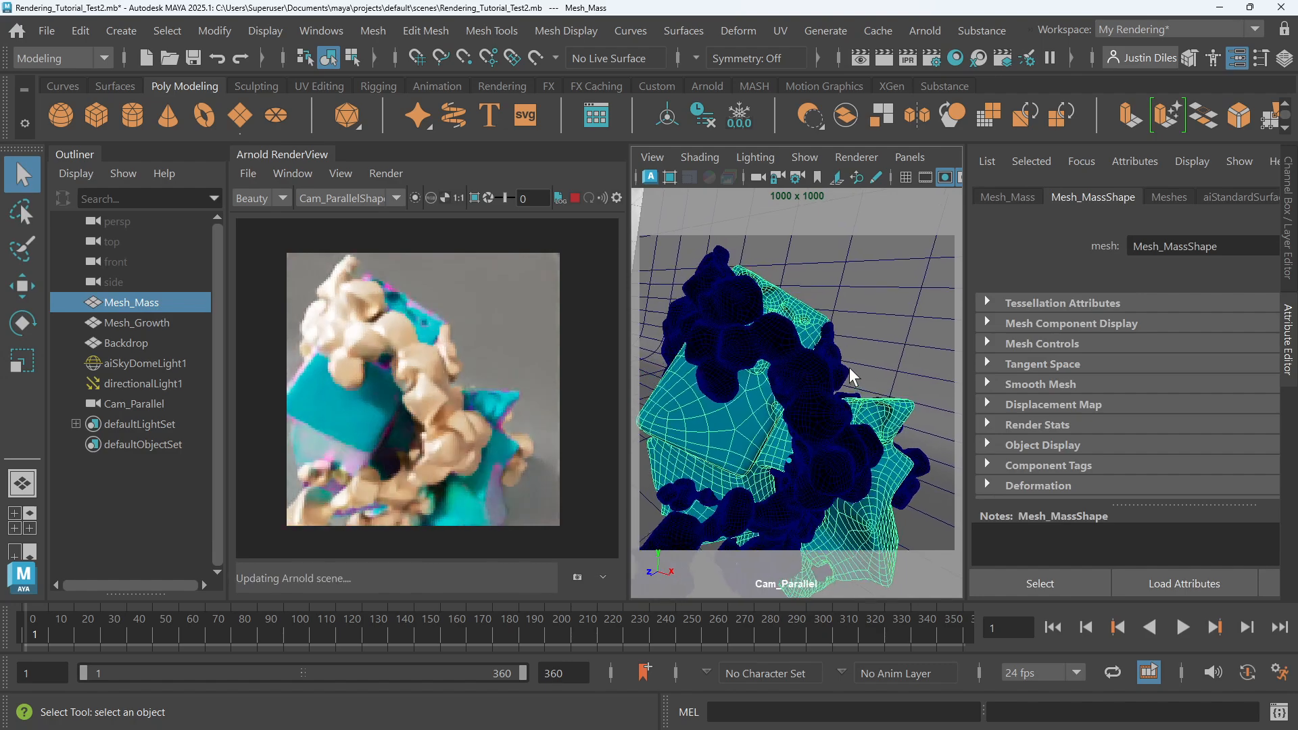
scroll(849, 367, up, 5)
scroll(850, 367, up, 8)
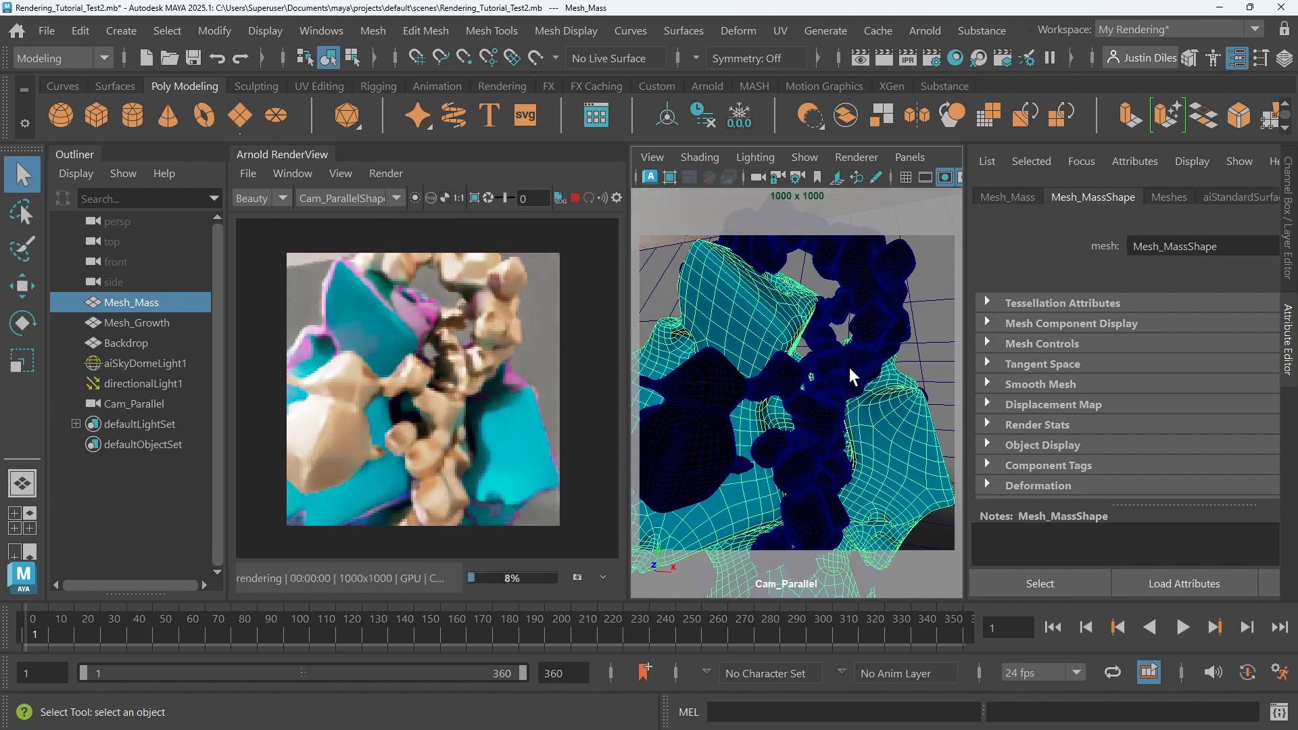
scroll(849, 367, up, 5)
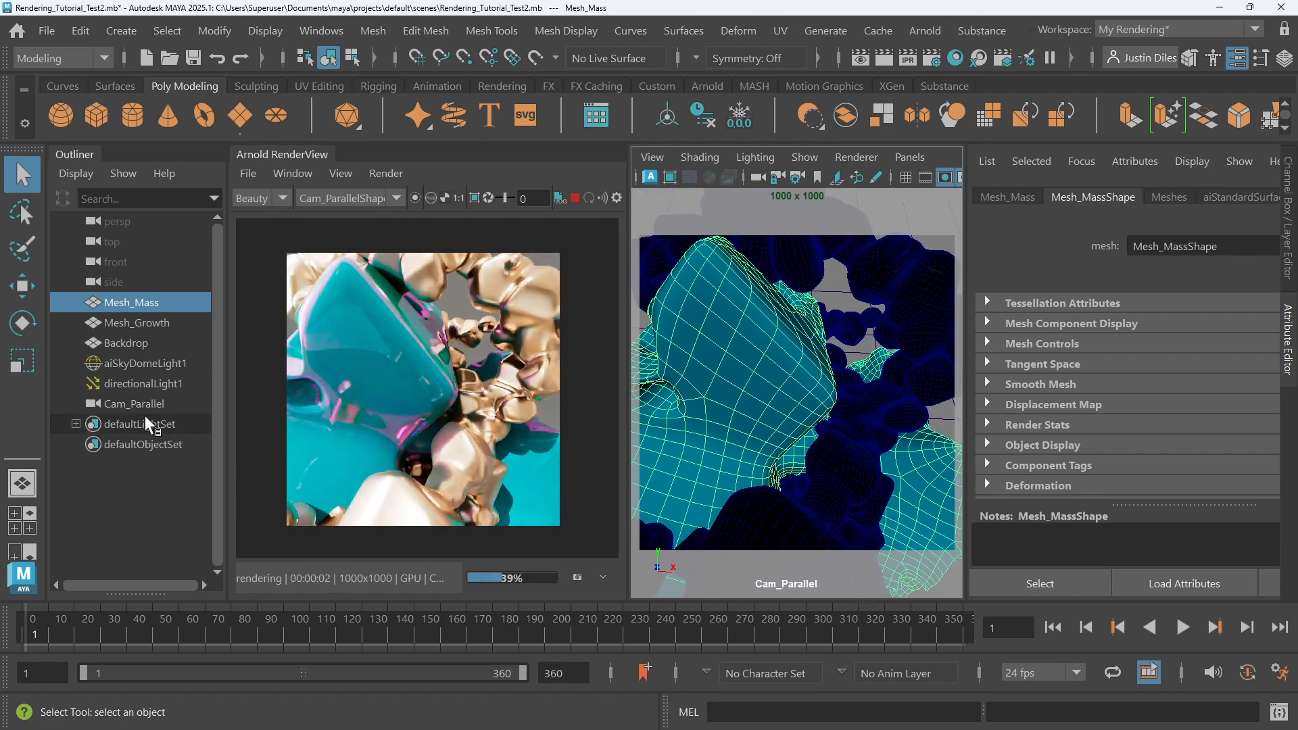
Set the Cam_Parallel camera's focal length to 400 and frame Mesh_Mass in the view
click(120, 404)
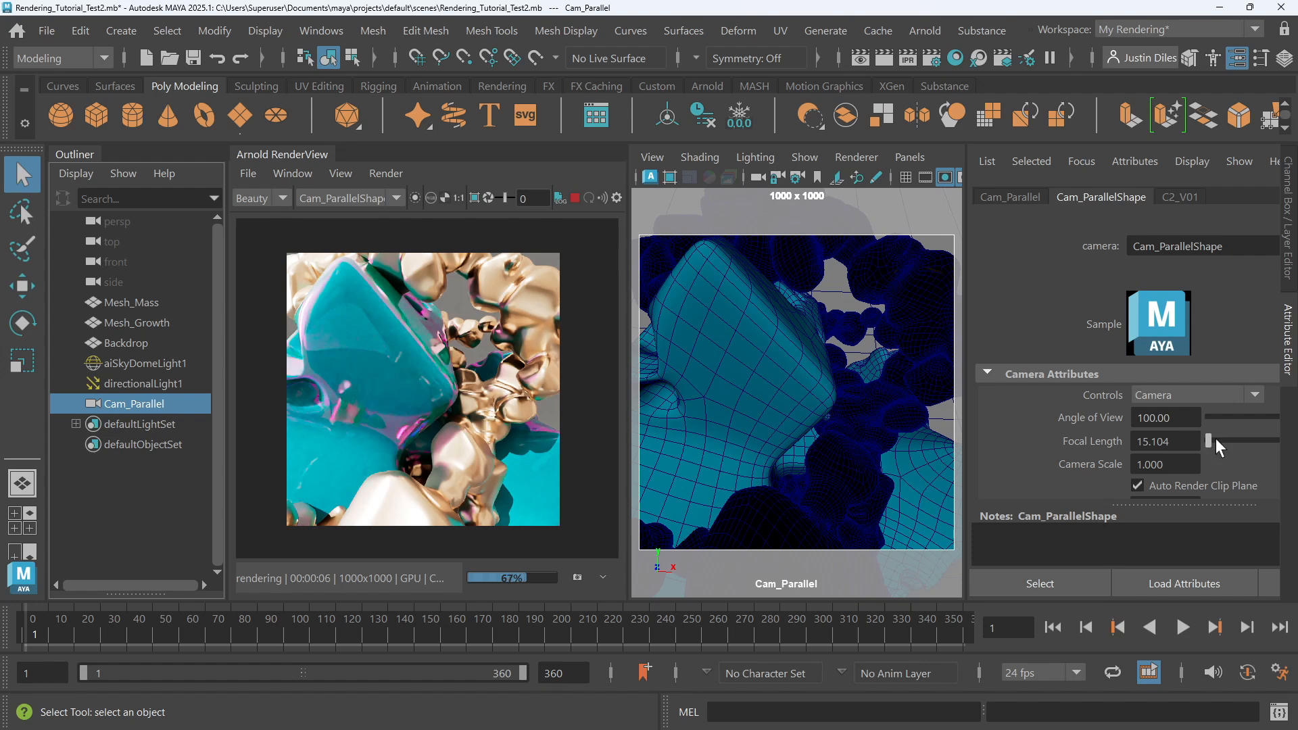
click(1166, 441)
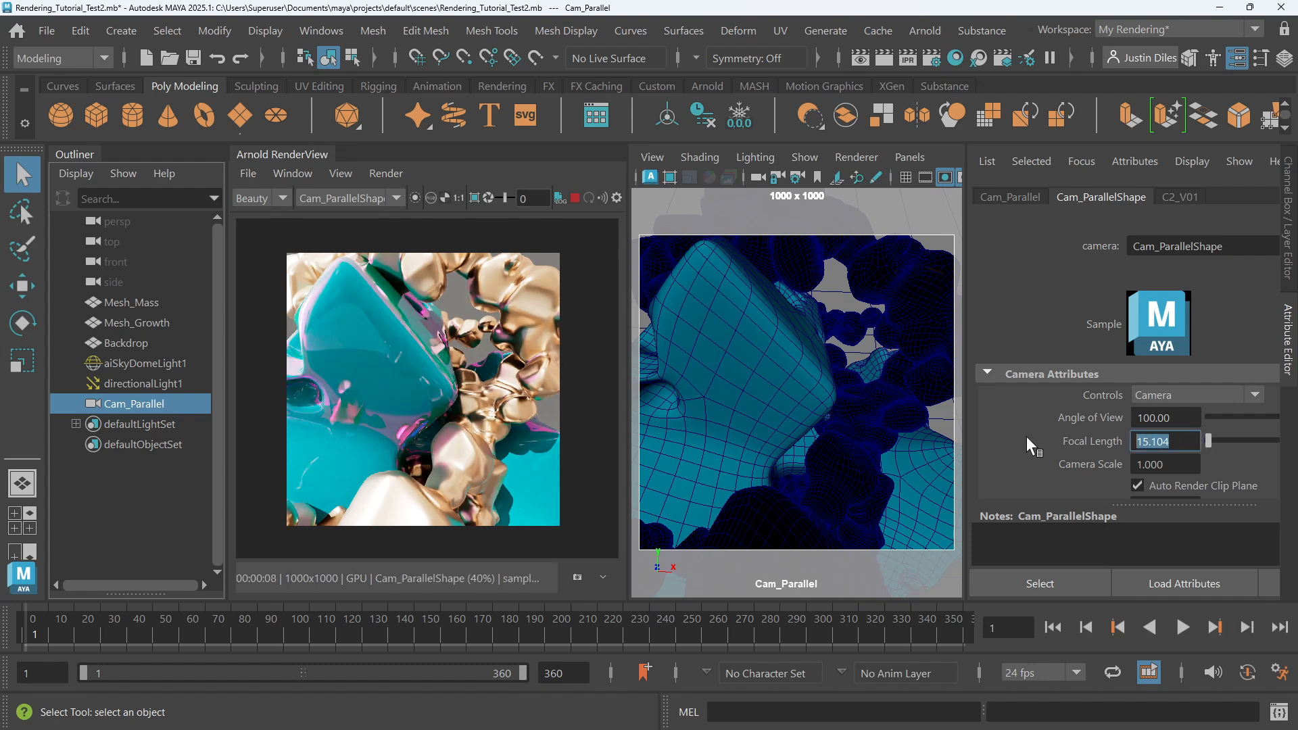
text(400)
key(Return)
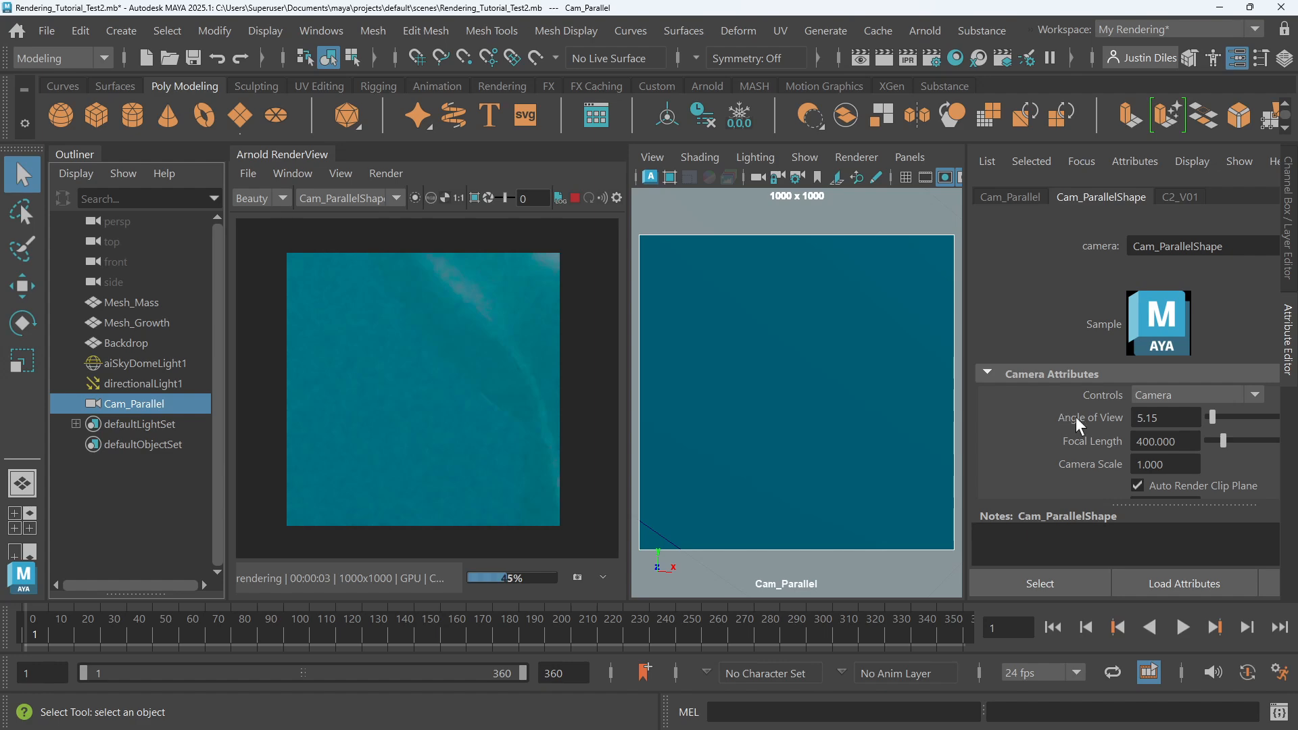
click(478, 379)
scroll(478, 378, up, 2)
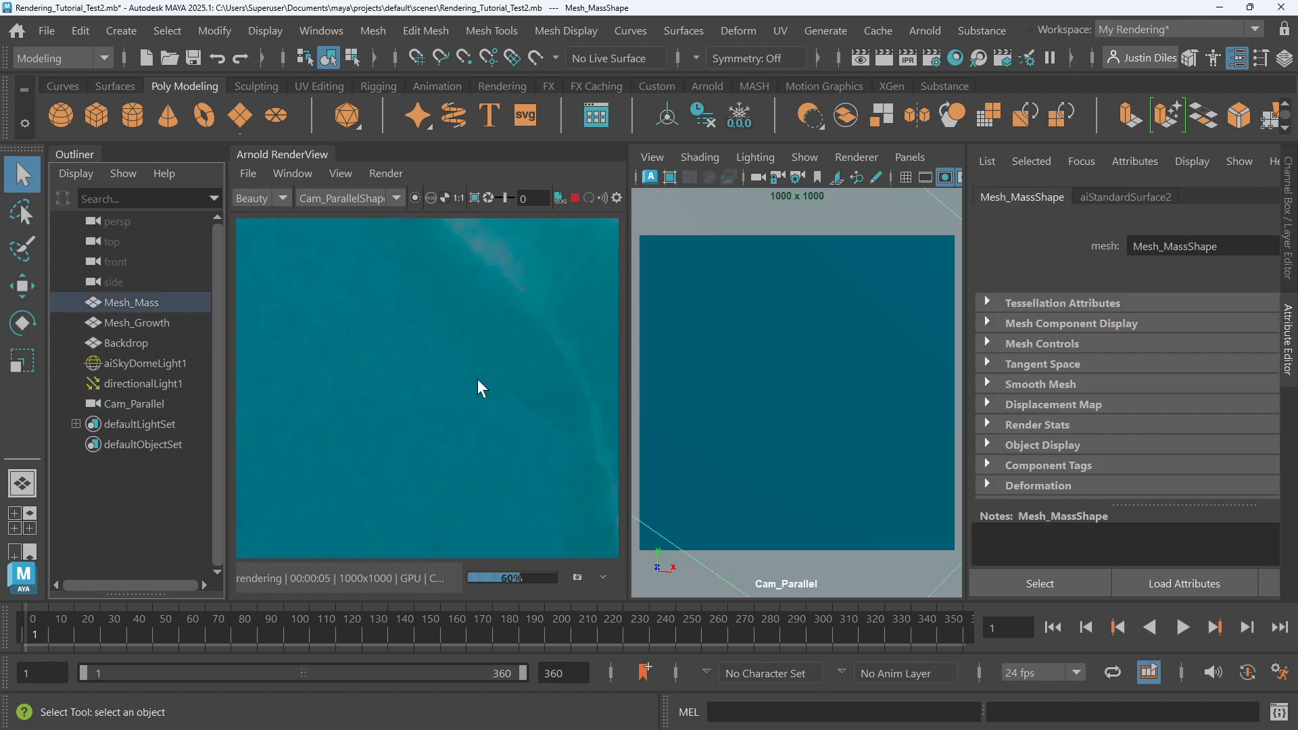
click(478, 379)
click(725, 375)
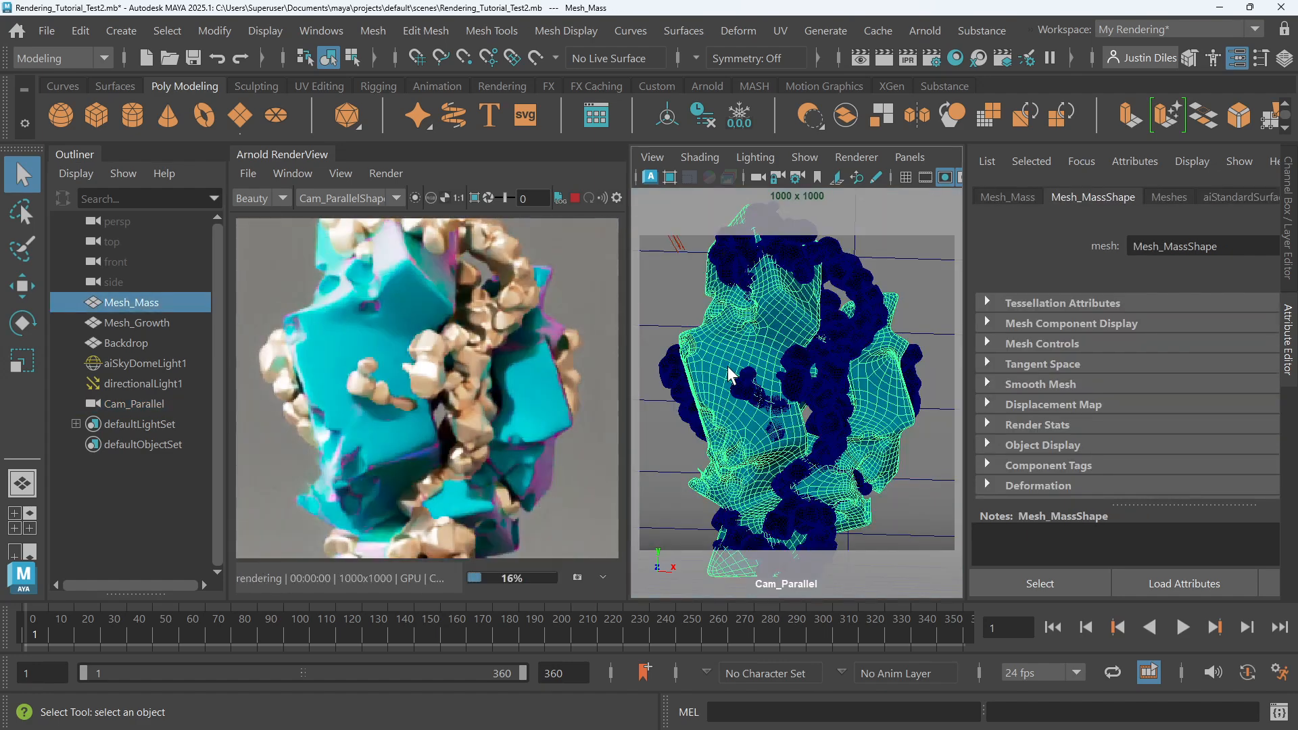
Restore the bookmarked camera view showing the complete mesh sculpture on the backdrop
click(651, 158)
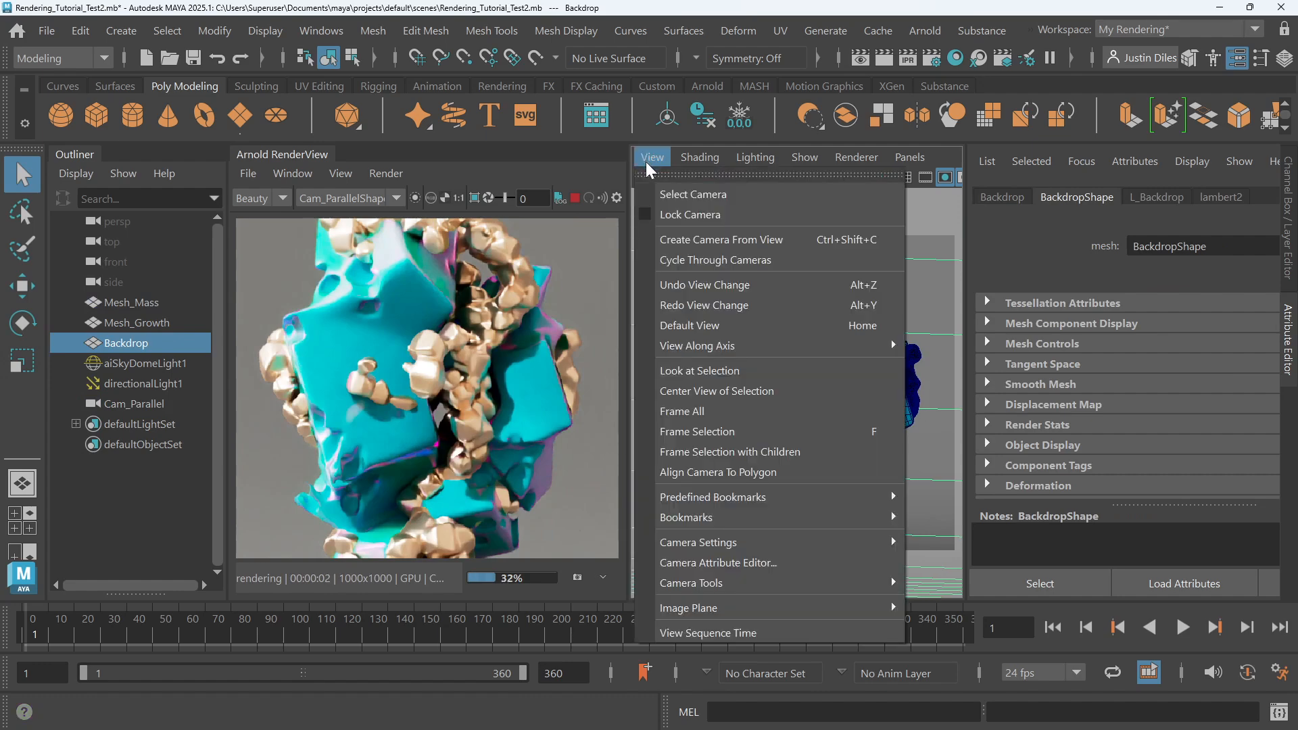
mouse_move(685, 520)
click(955, 517)
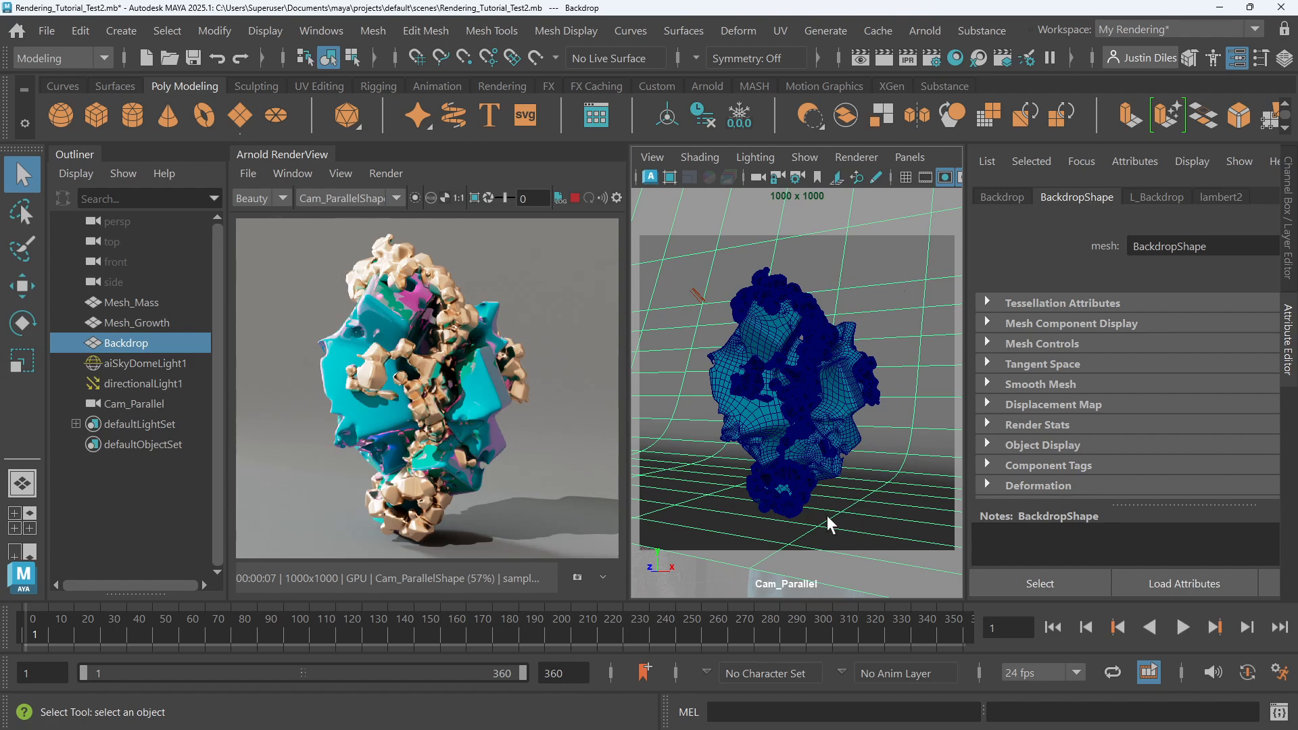
Hide the Backdrop mesh to check the render without it, and undo the hiding
click(518, 489)
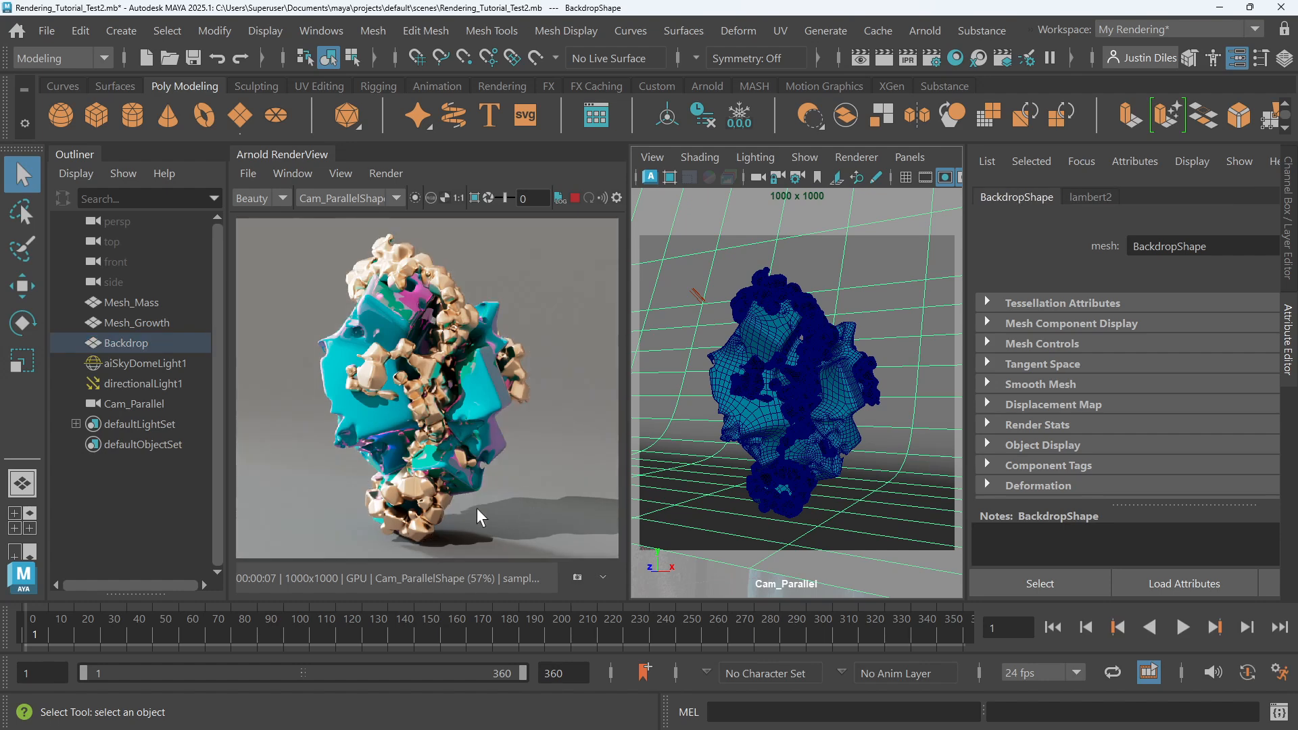
click(900, 335)
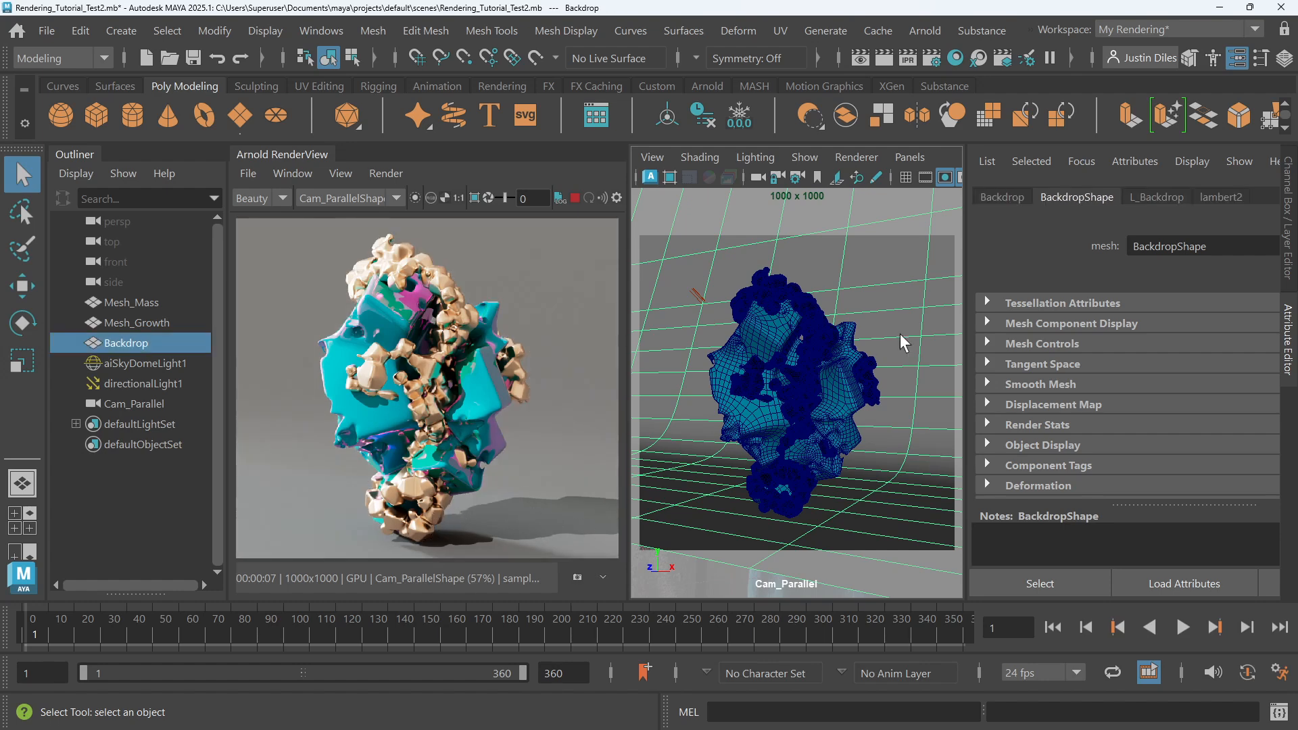
key(ctrl+h)
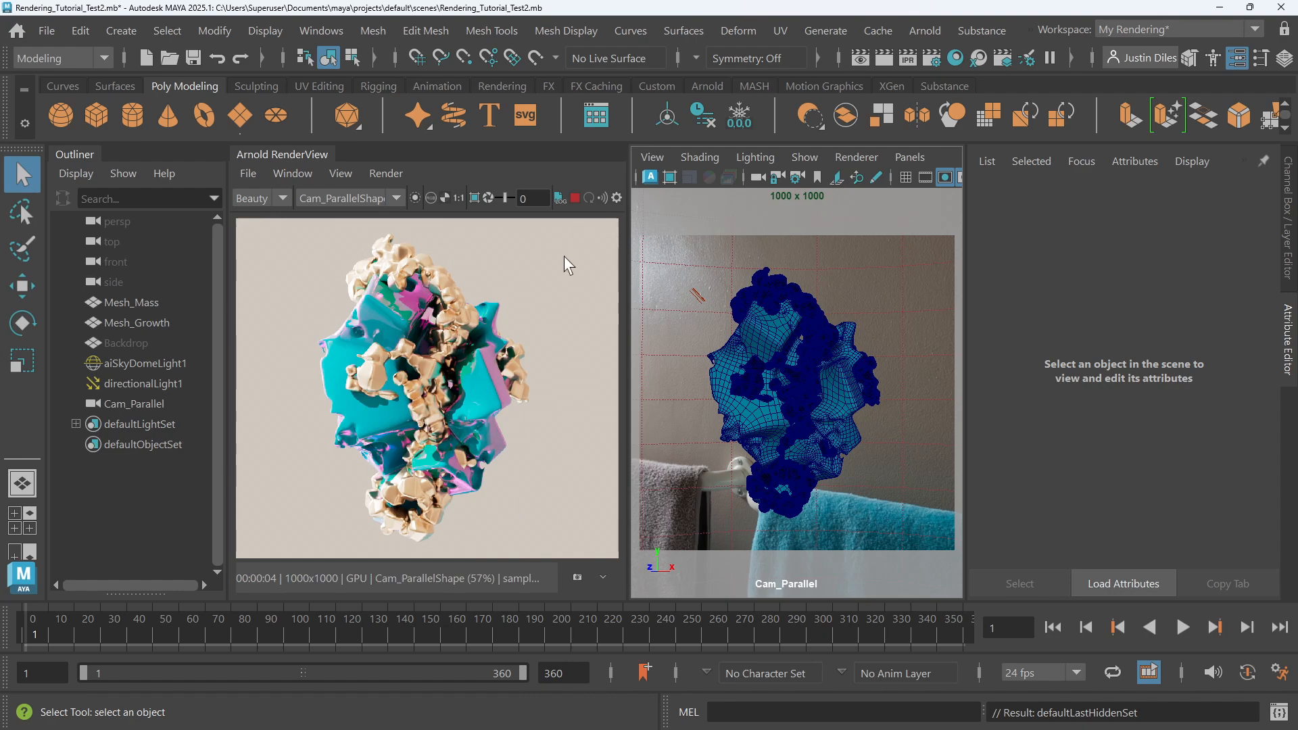
key(ctrl+z)
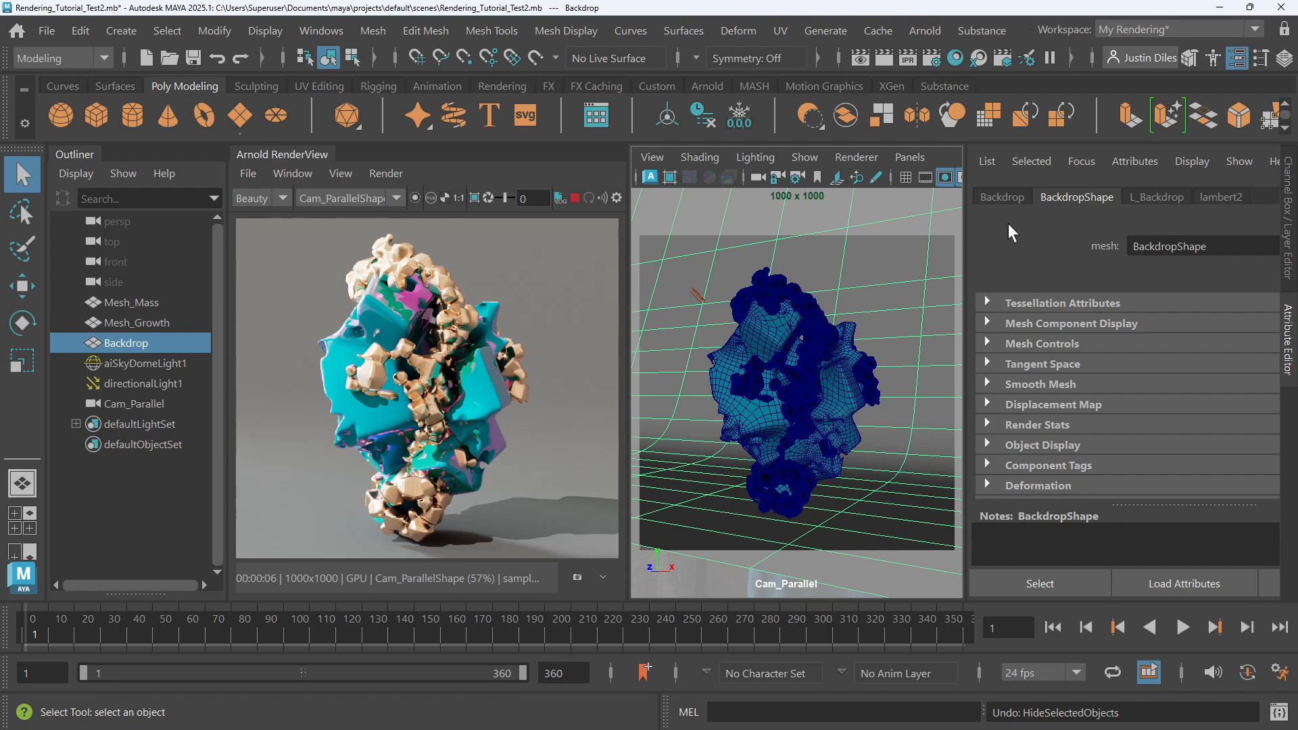
Turn off Primary Visibility in the BackdropShape's Arnold visibility settings
scroll(1050, 377, down, 3)
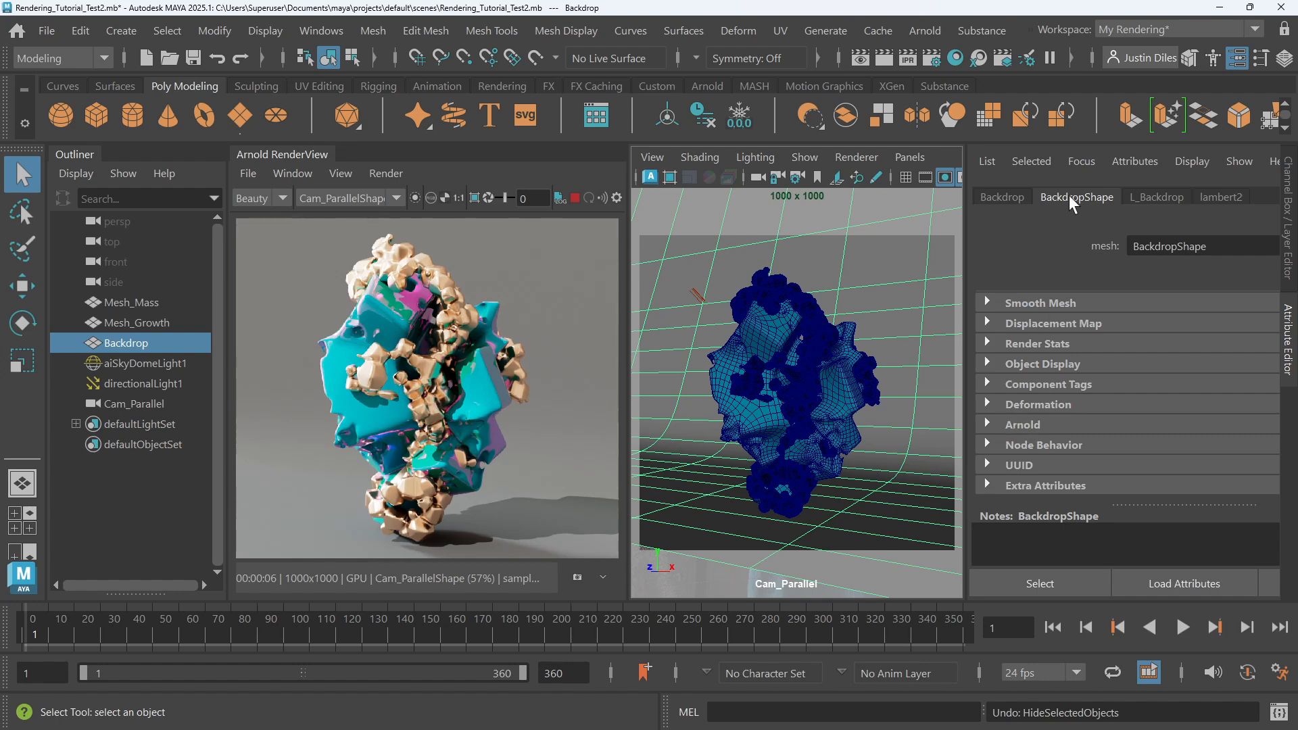
click(1013, 426)
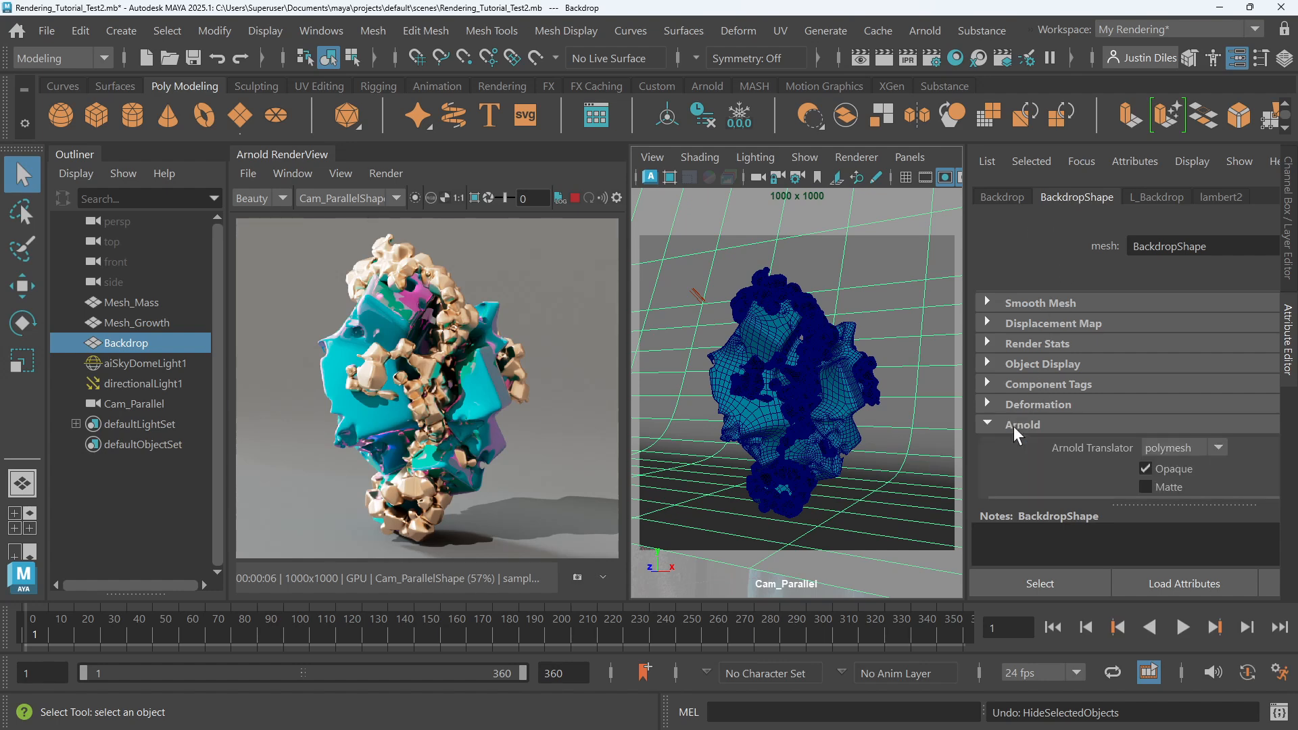
scroll(1057, 426, down, 3)
scroll(1068, 433, down, 3)
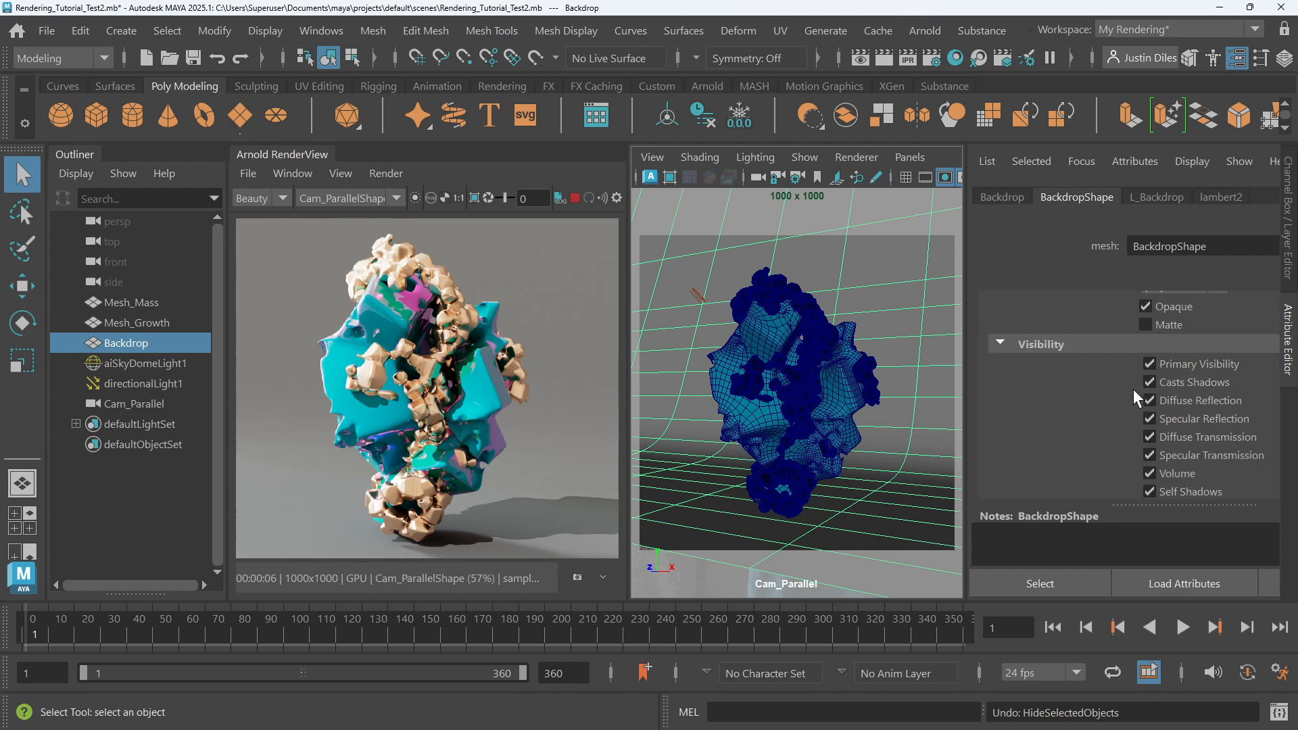
click(1151, 363)
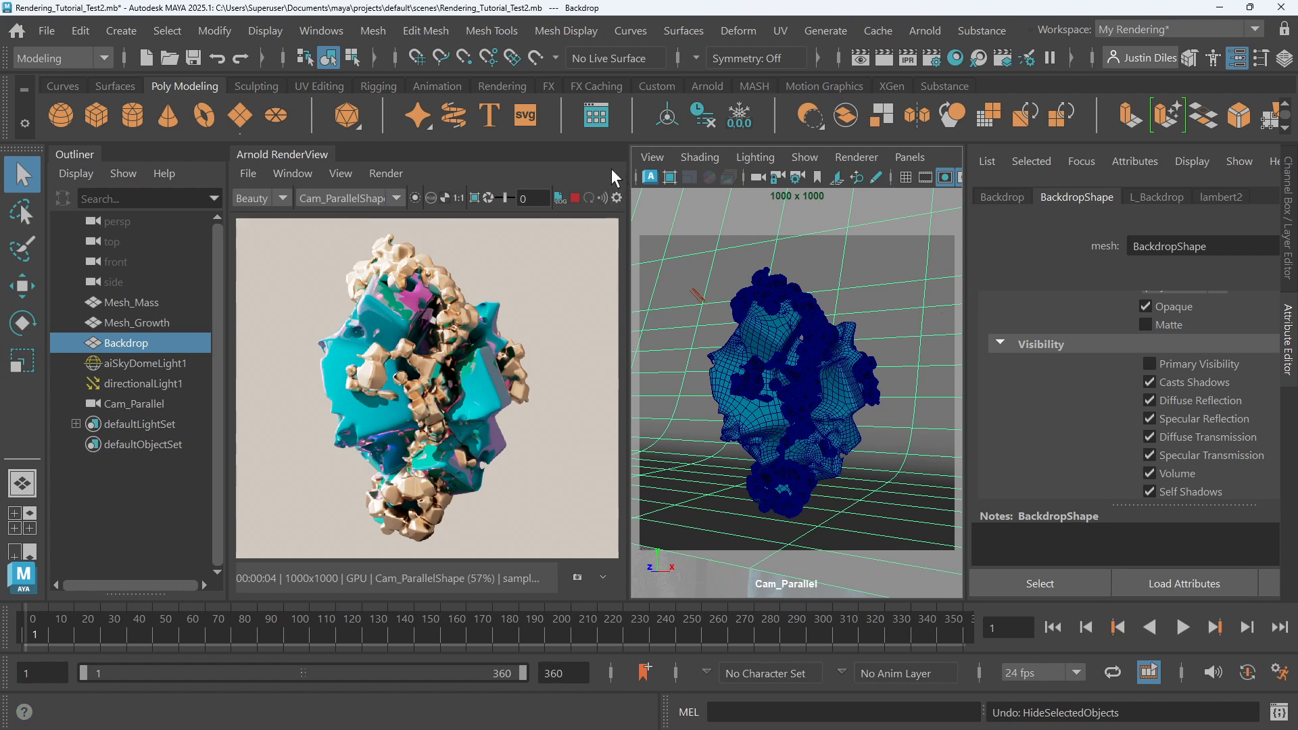
Store a snapshot of the current Arnold render, display it, and enlarge the image area to fit the whole sculpture
click(601, 573)
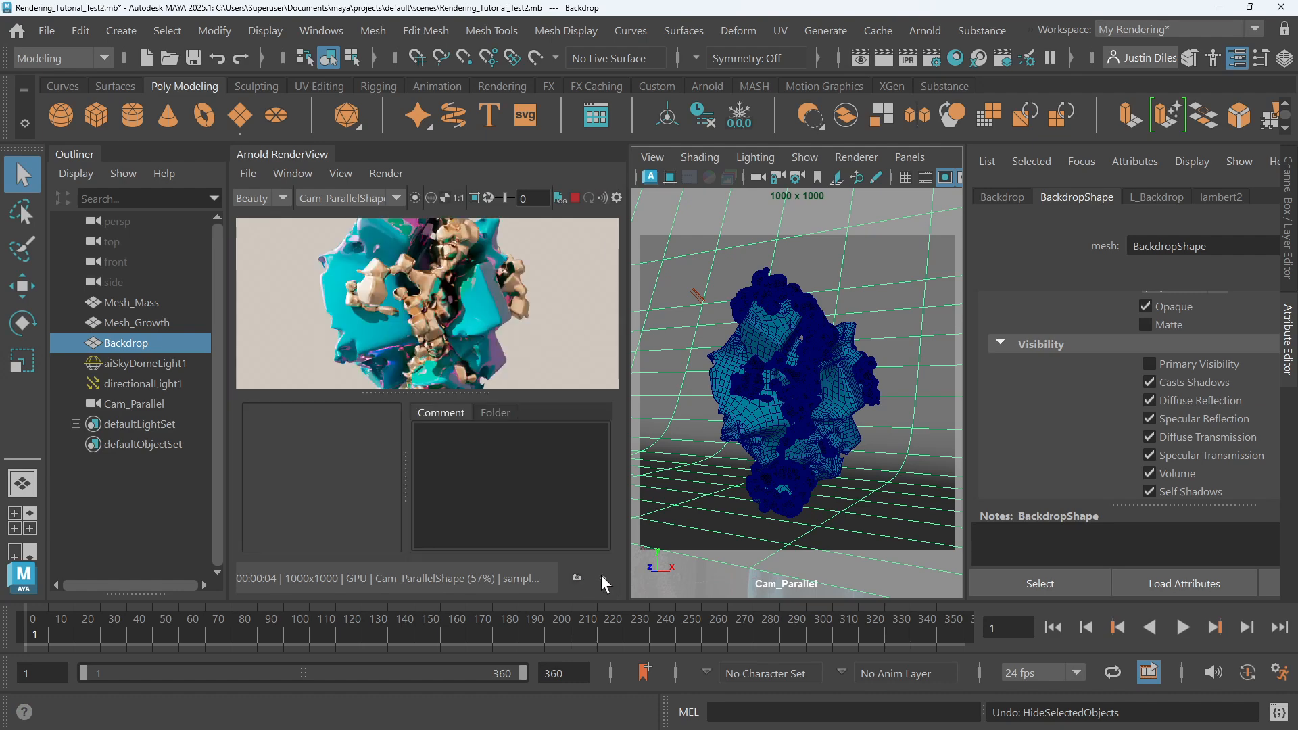
click(602, 577)
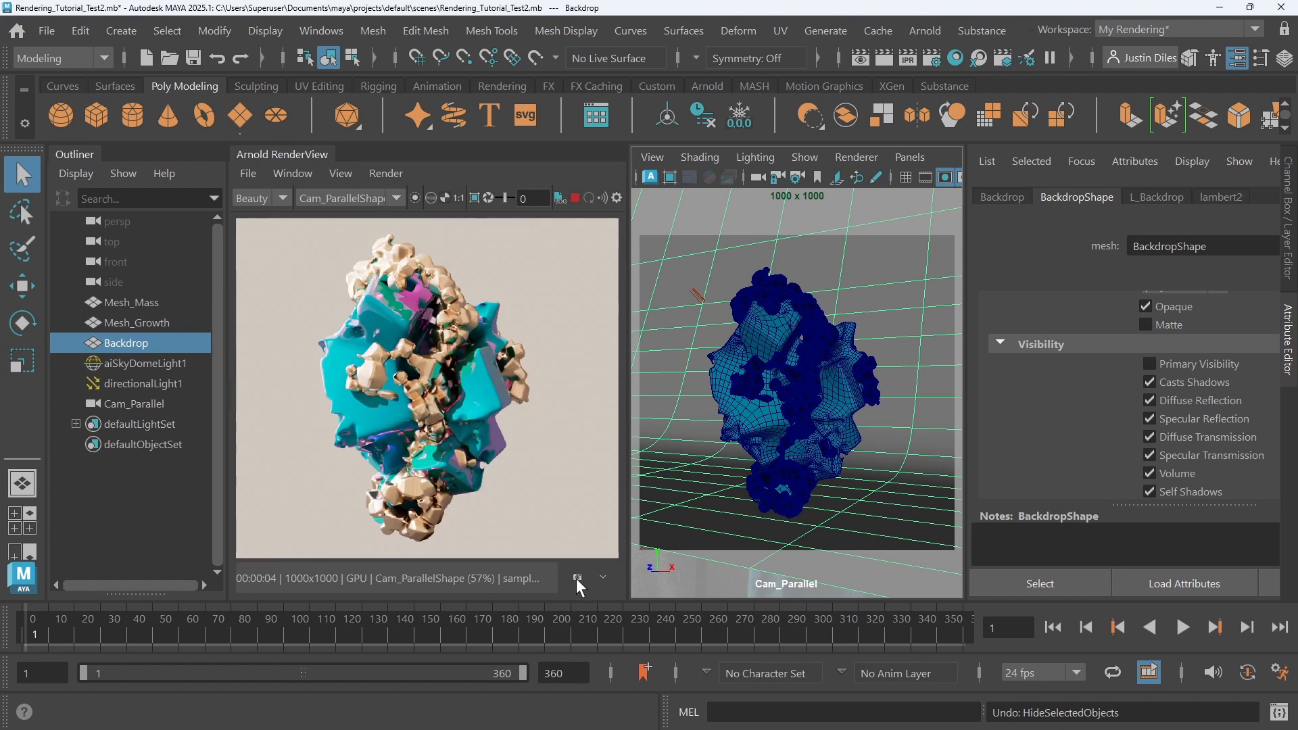
click(576, 578)
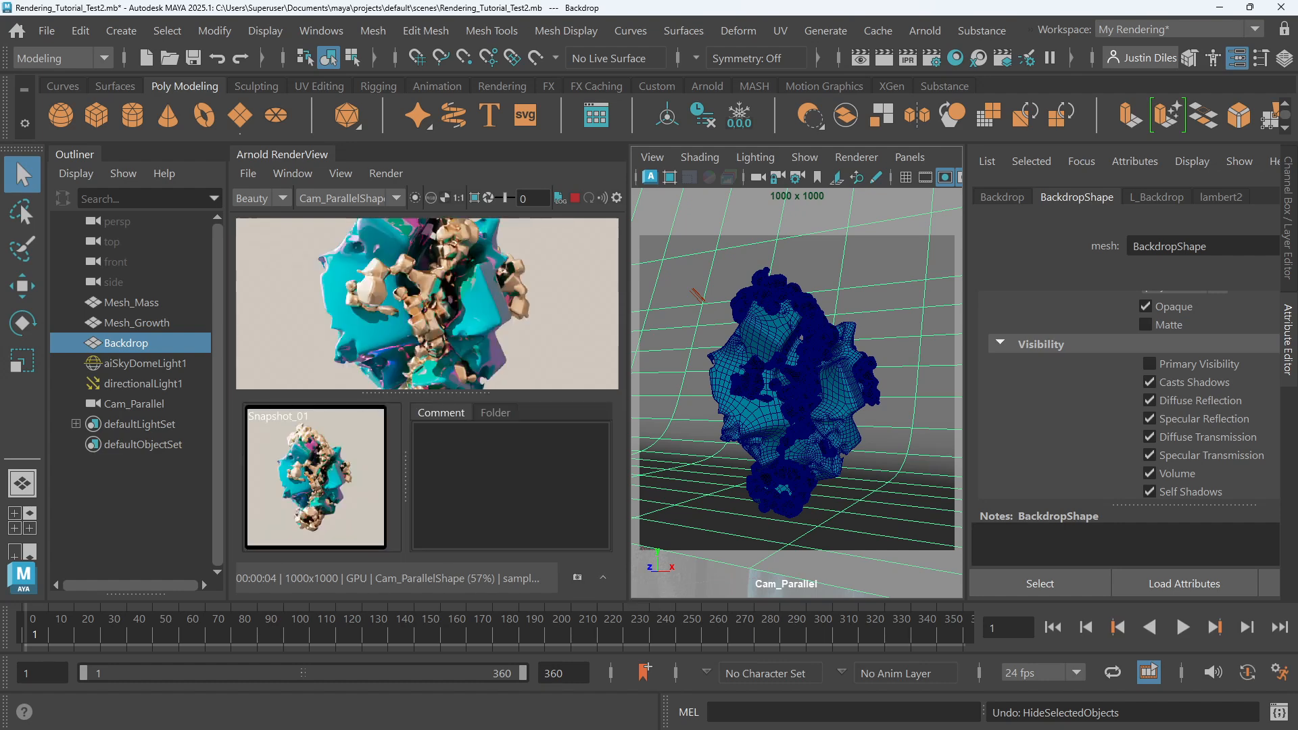
click(309, 471)
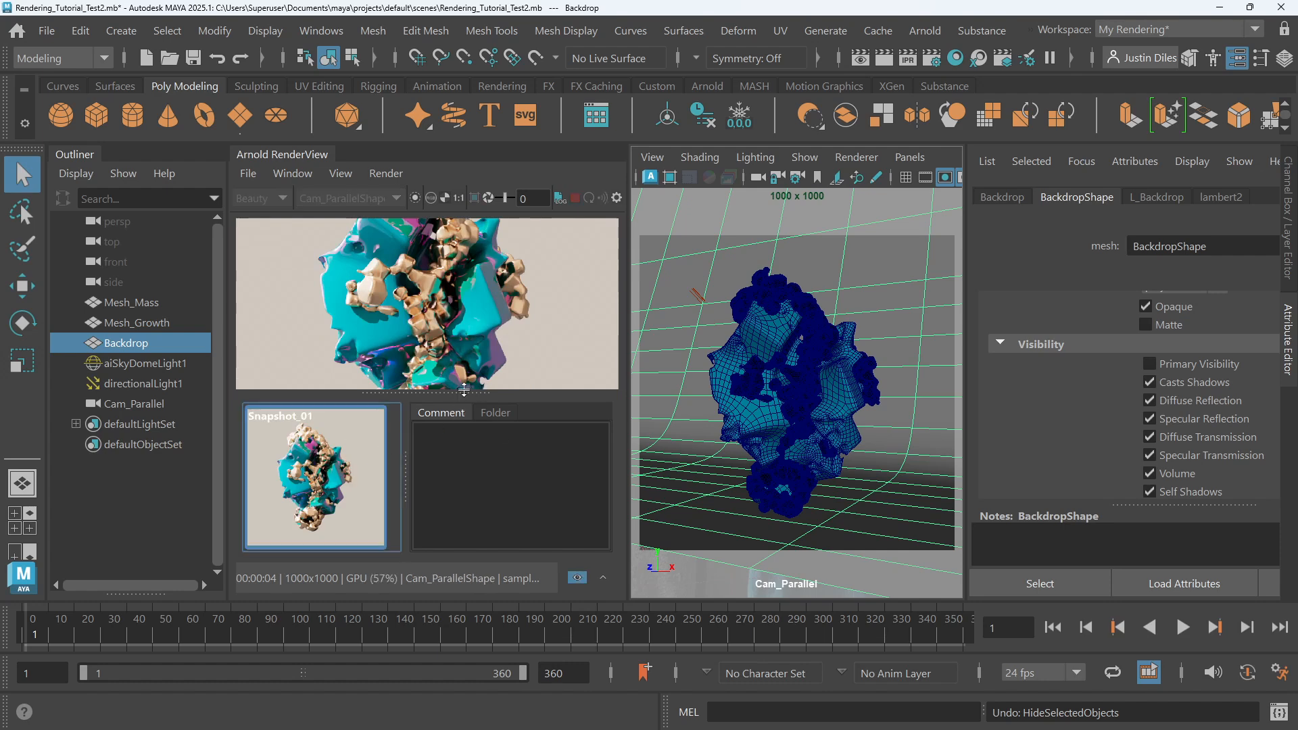
drag(454, 391, 455, 452)
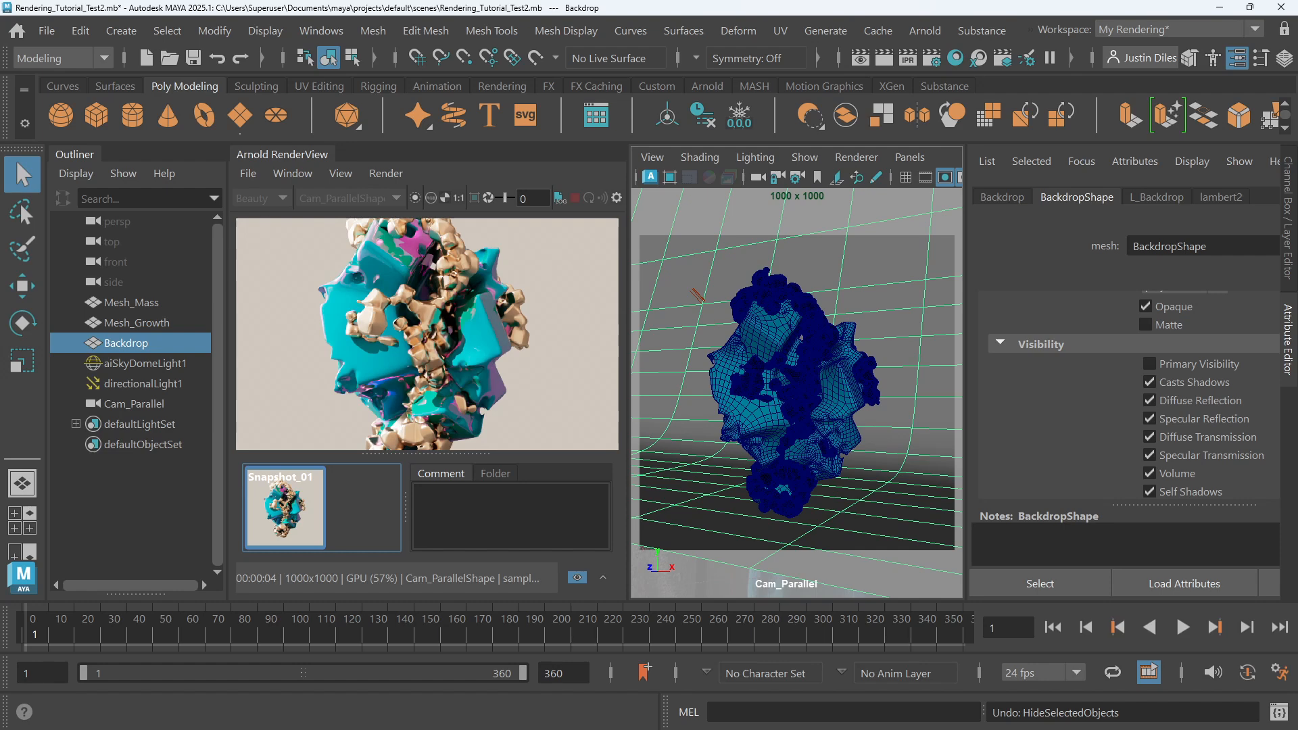
scroll(509, 350, down, 2)
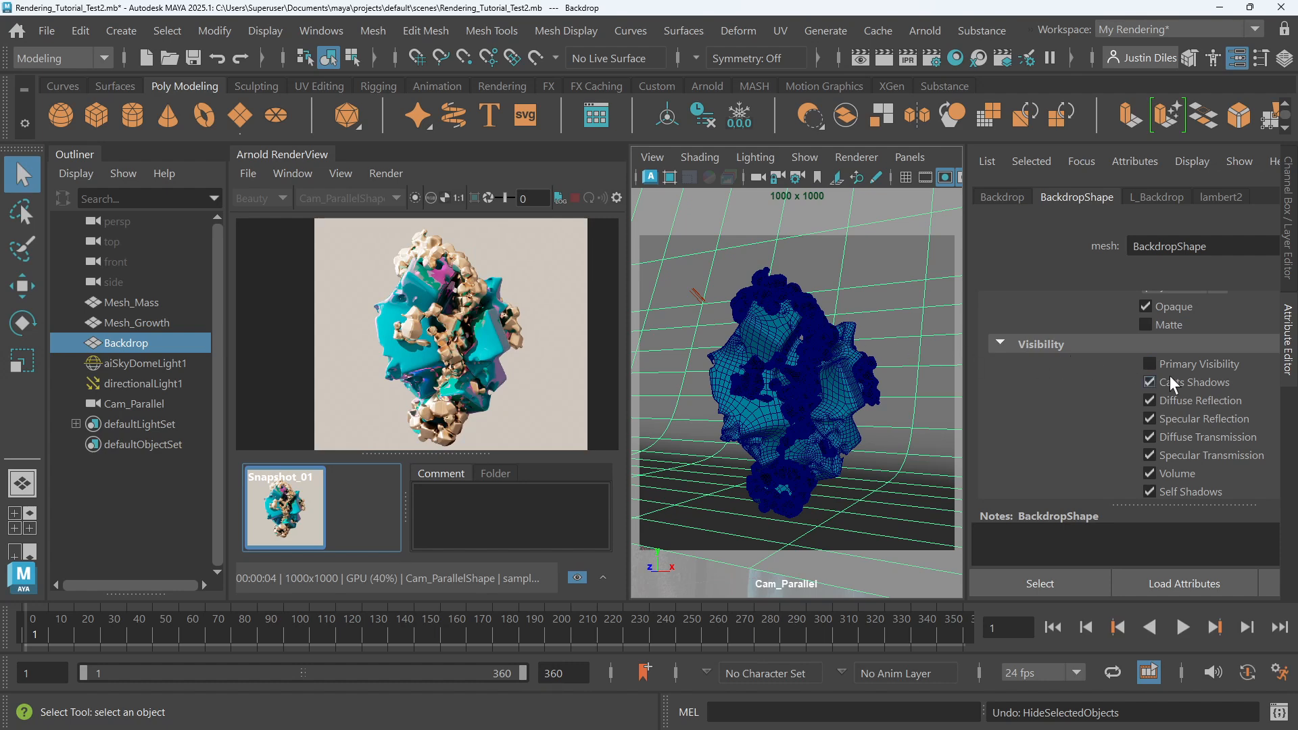
Hide the L_Backdrop display layer and update the full scene in the Arnold render
click(1288, 215)
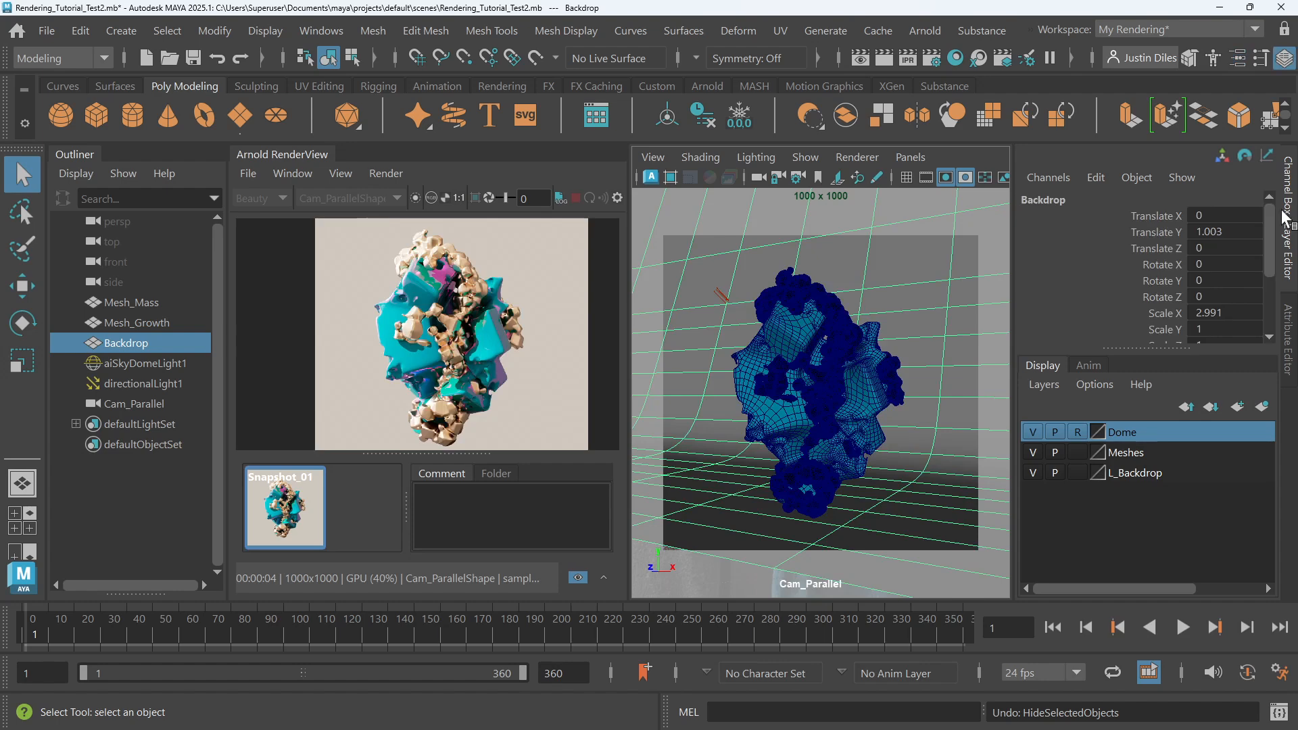
click(1032, 473)
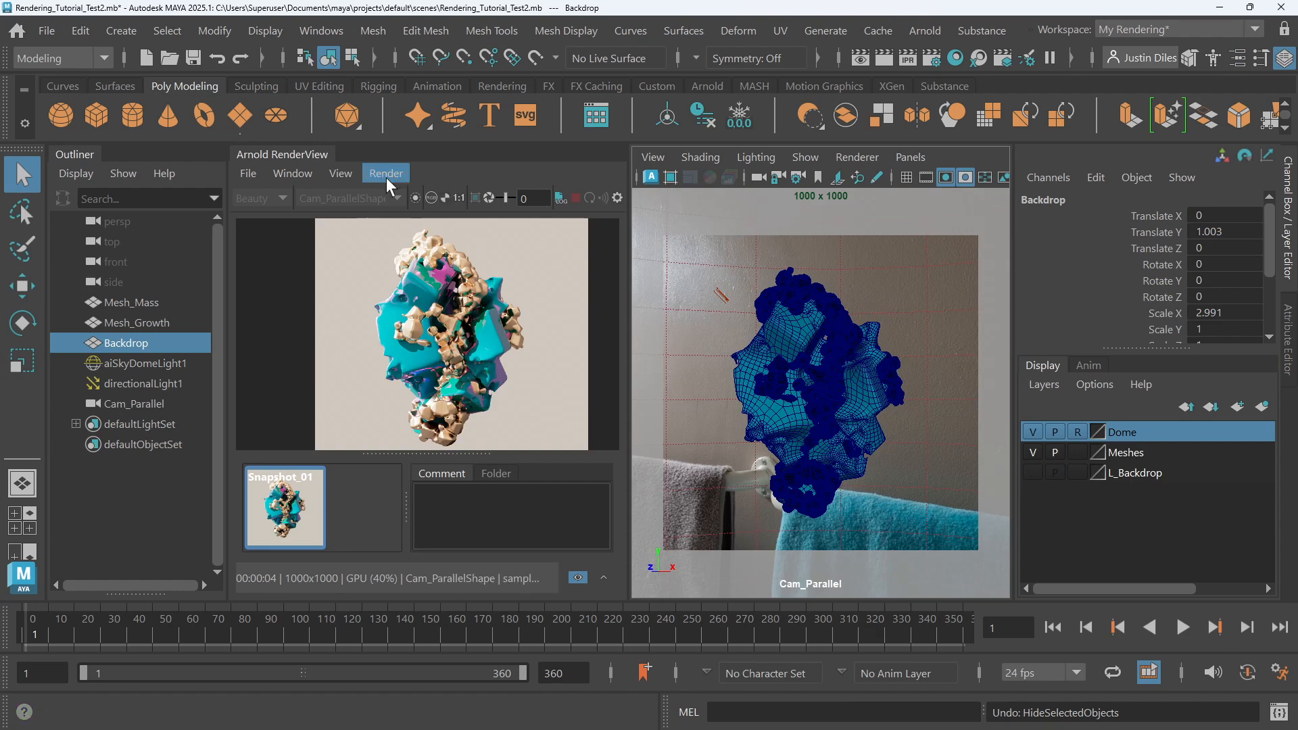
click(348, 177)
mouse_move(389, 180)
click(422, 321)
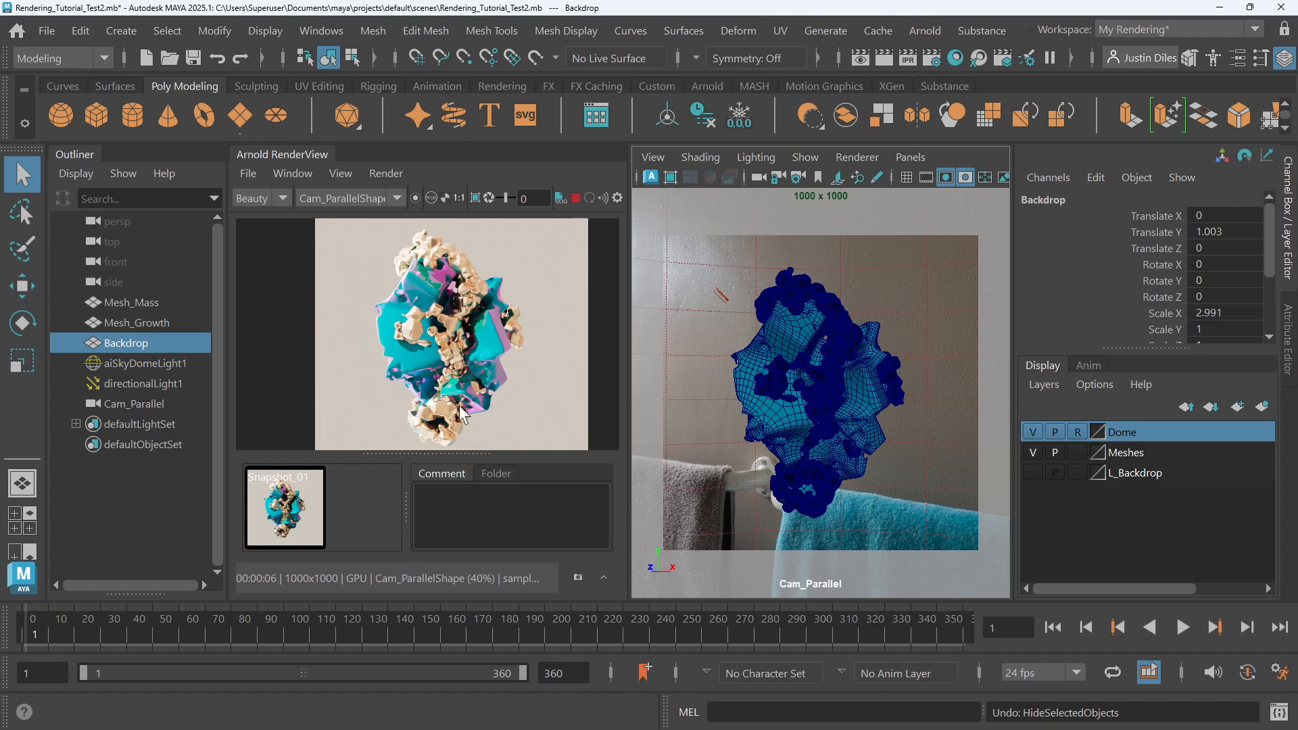
Store a second snapshot of the render without the backdrop layer and compare it with Snapshot_01
click(577, 577)
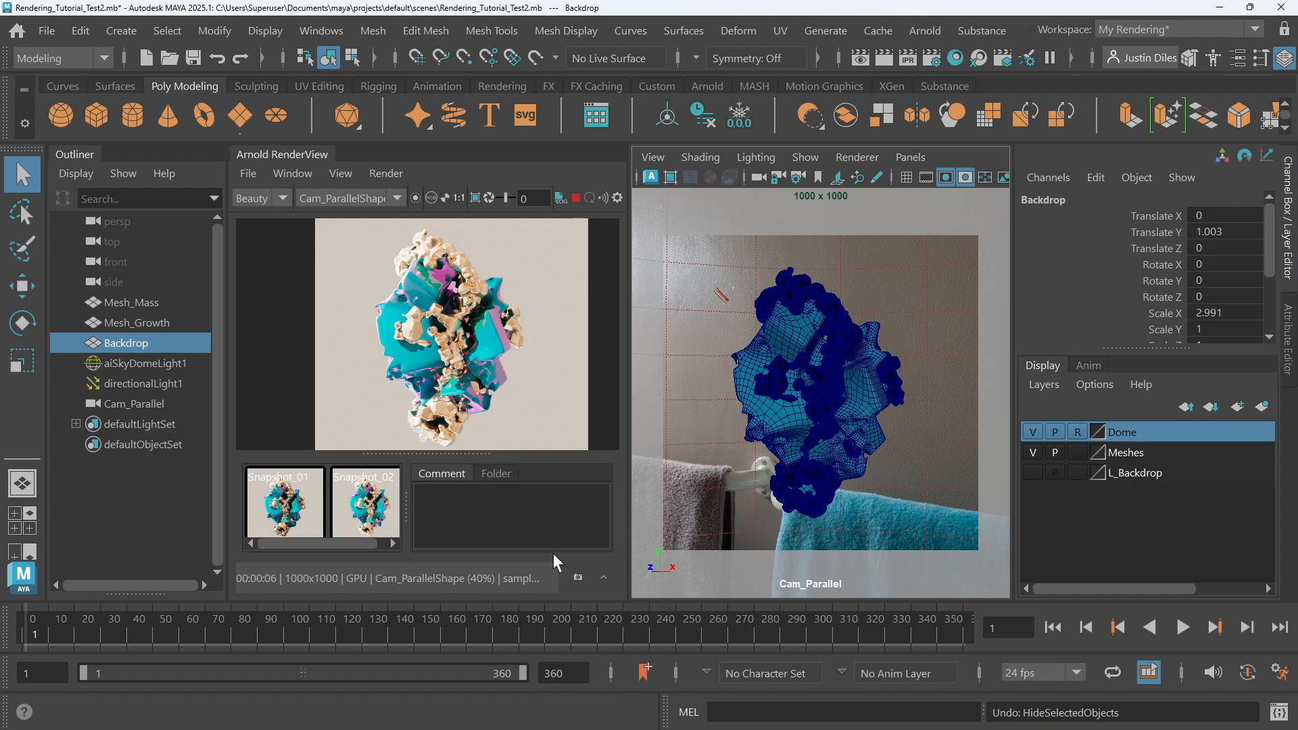
click(281, 506)
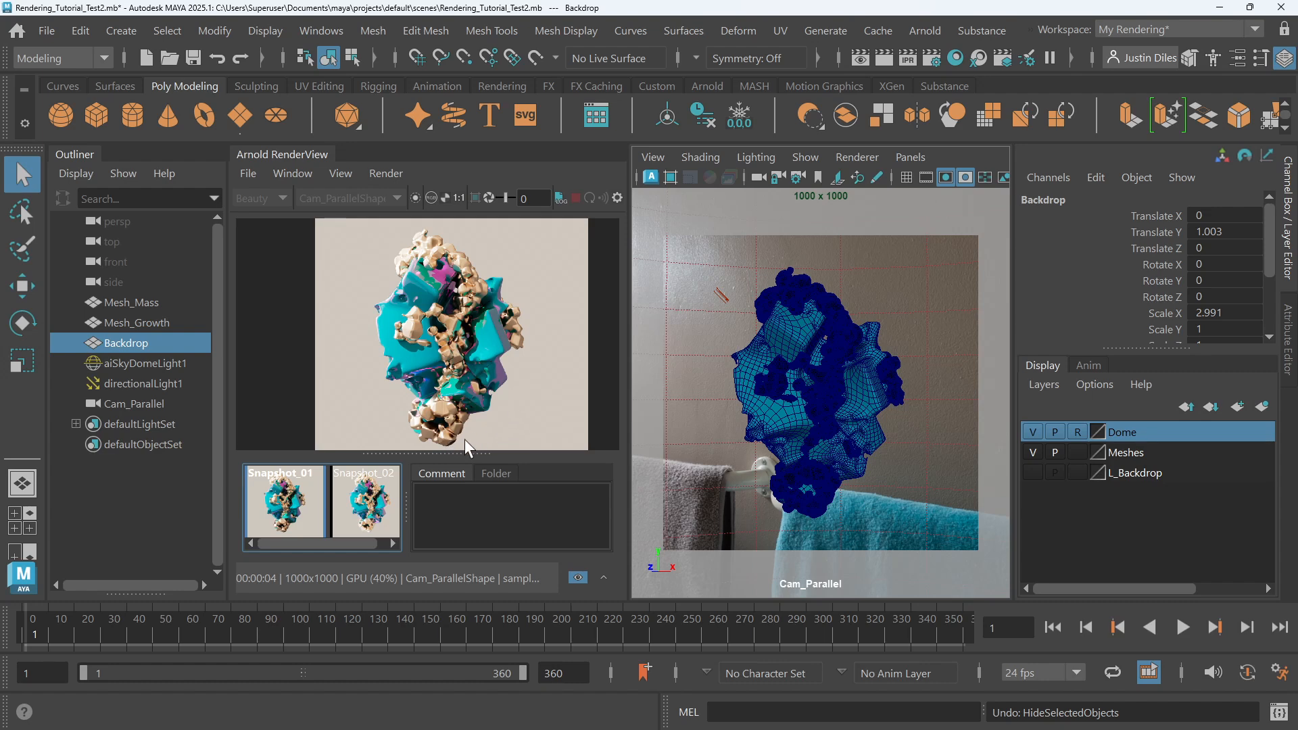
click(388, 485)
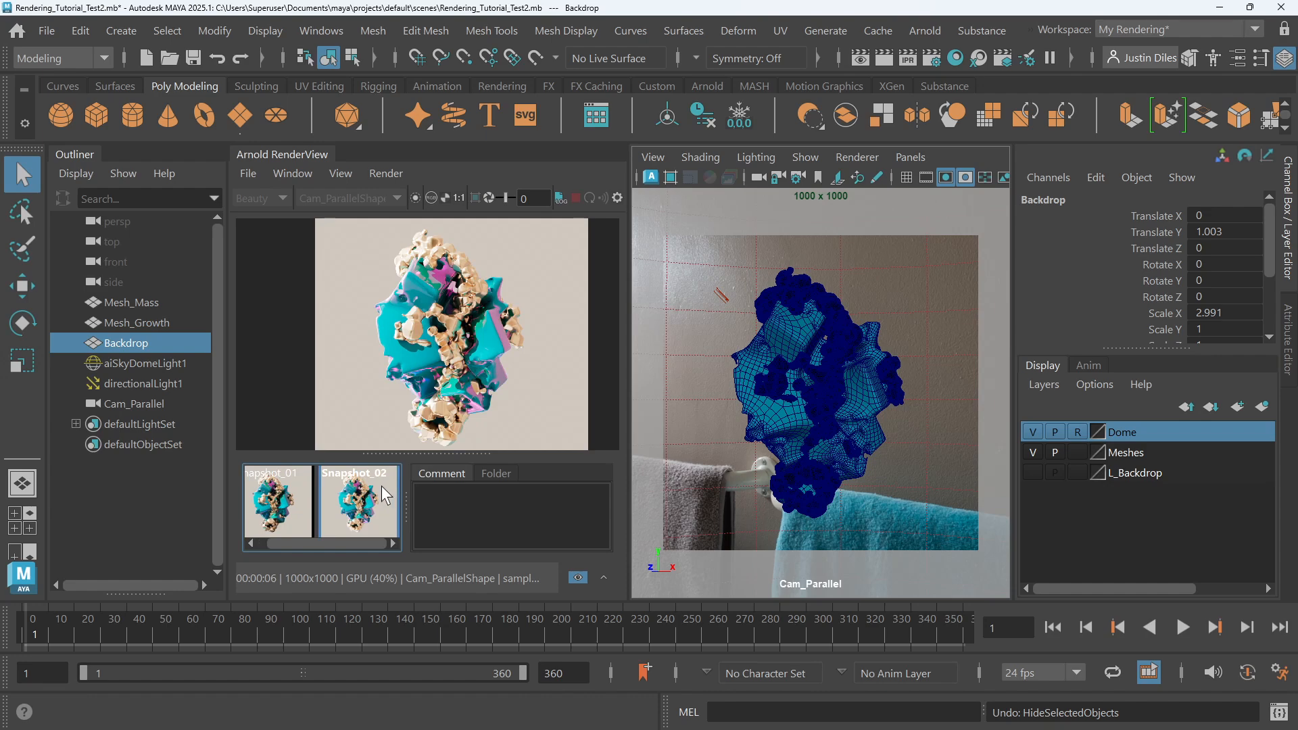
Show the L_Backdrop display layer again and update the full scene in the Arnold render
click(1033, 473)
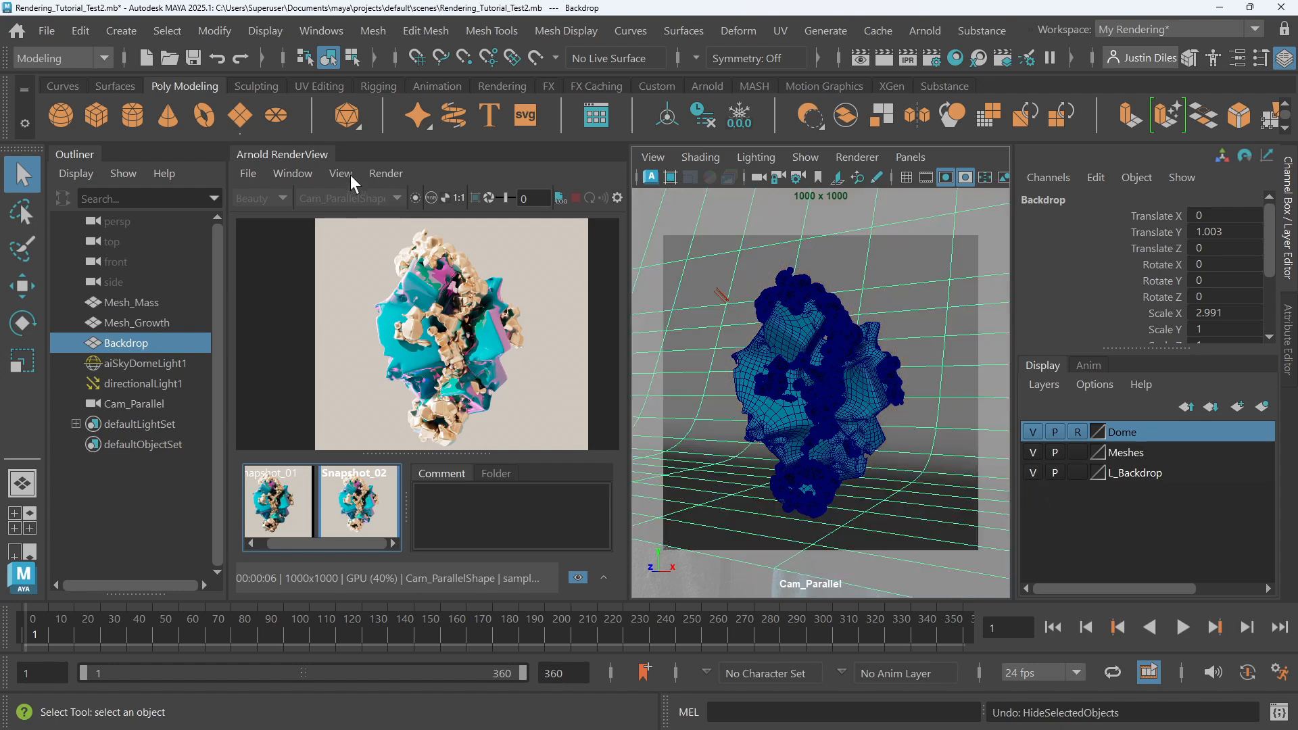
click(373, 174)
click(412, 323)
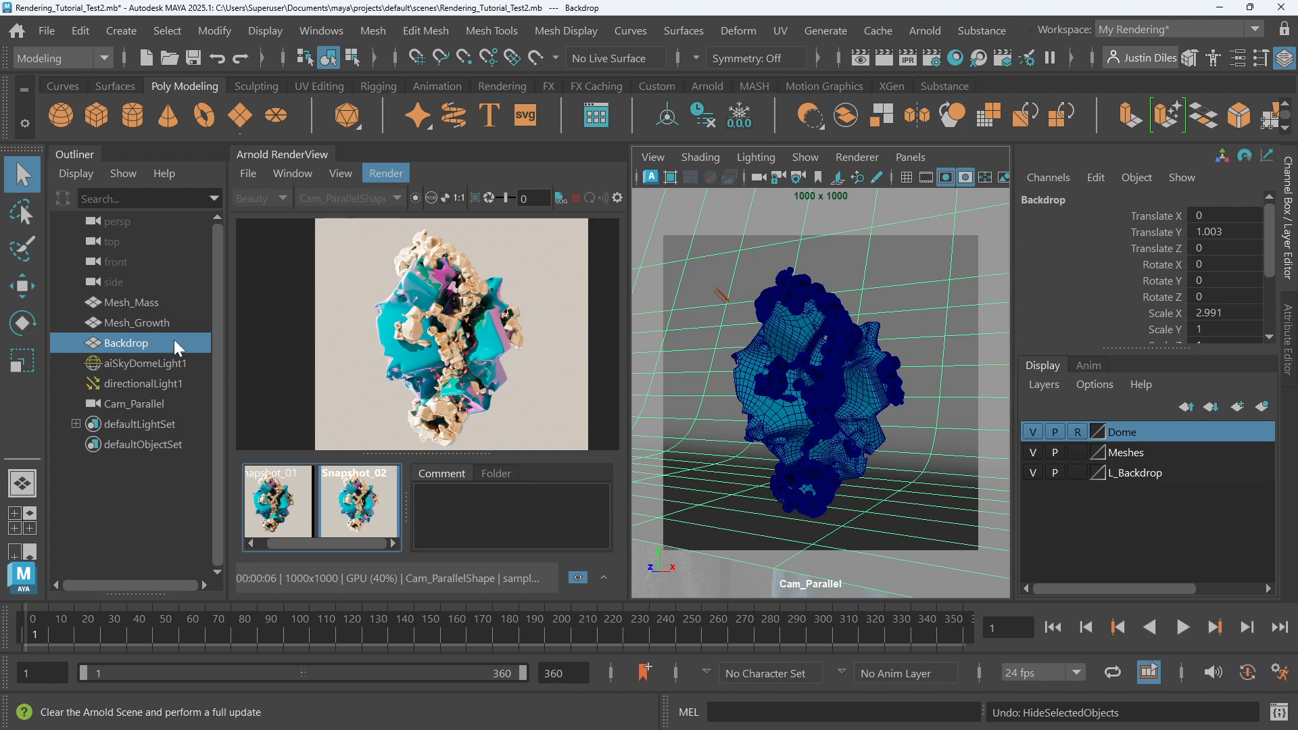
Turn on Primary Visibility in the BackdropShape's Arnold visibility settings
click(130, 322)
click(131, 342)
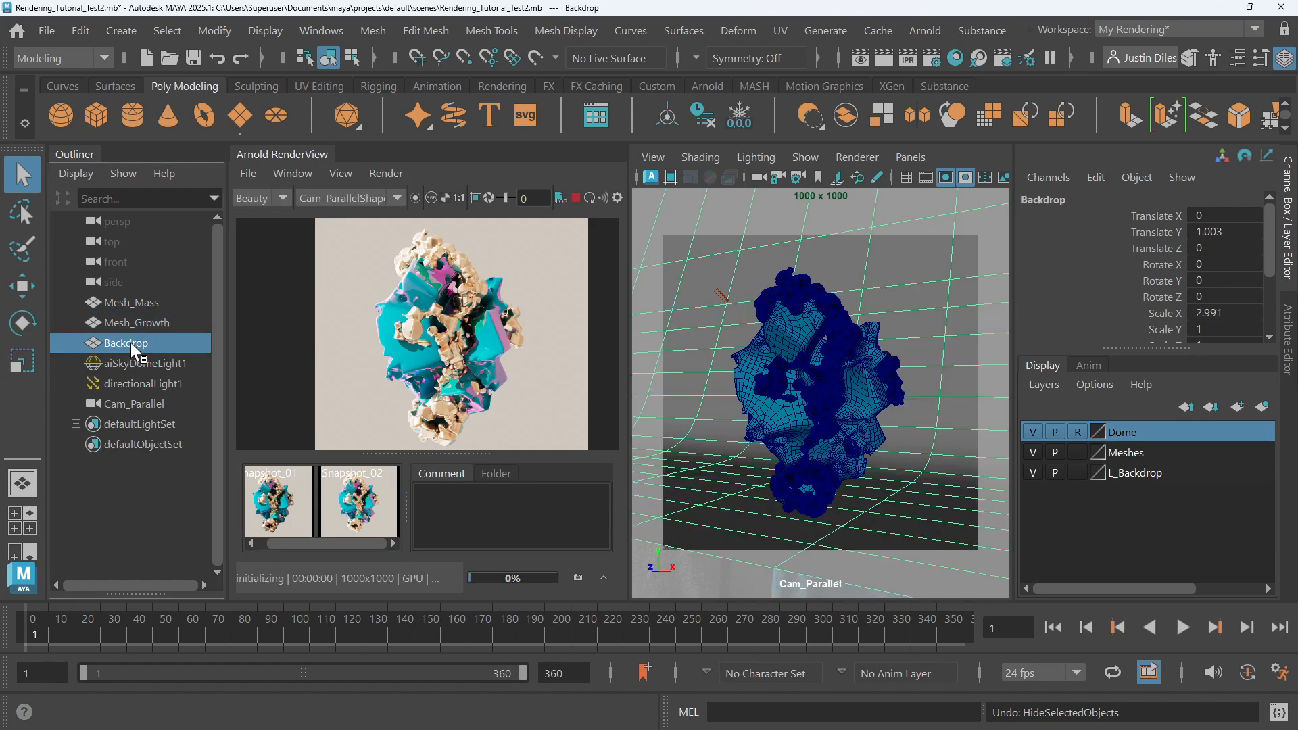
click(1290, 324)
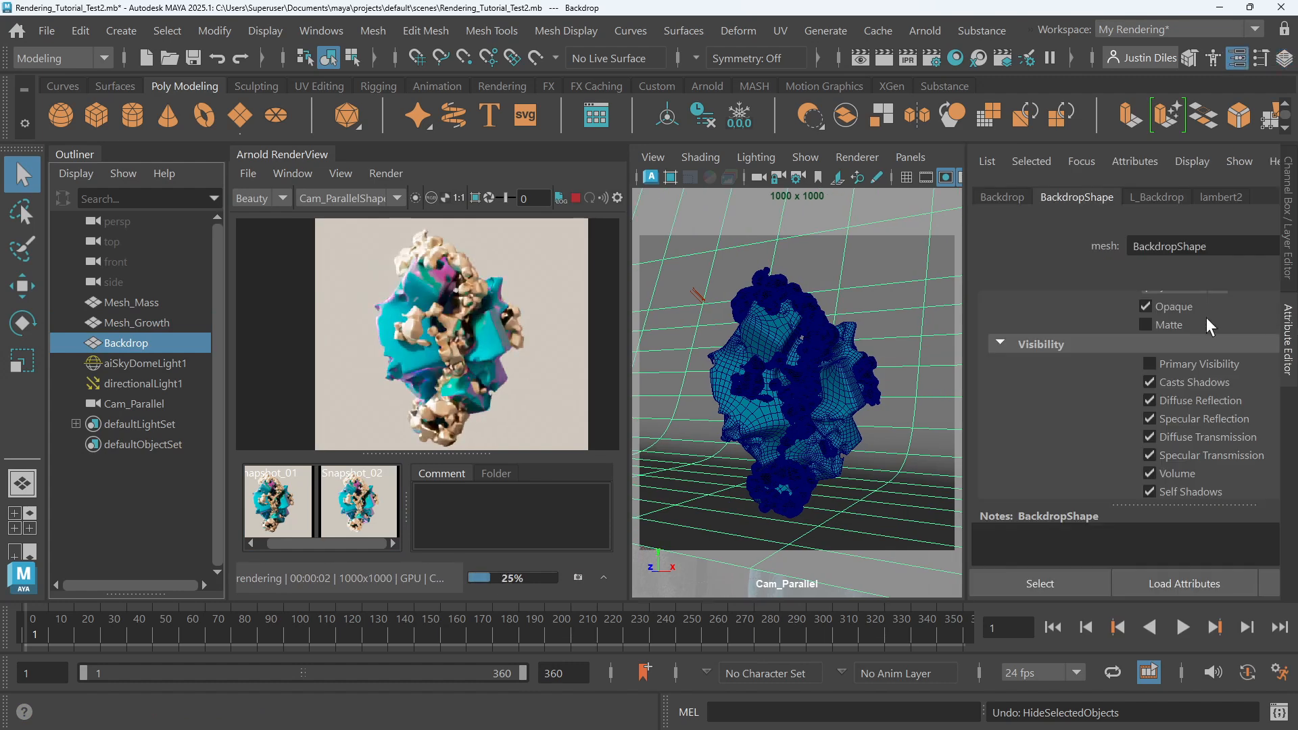
scroll(1151, 390, up, 3)
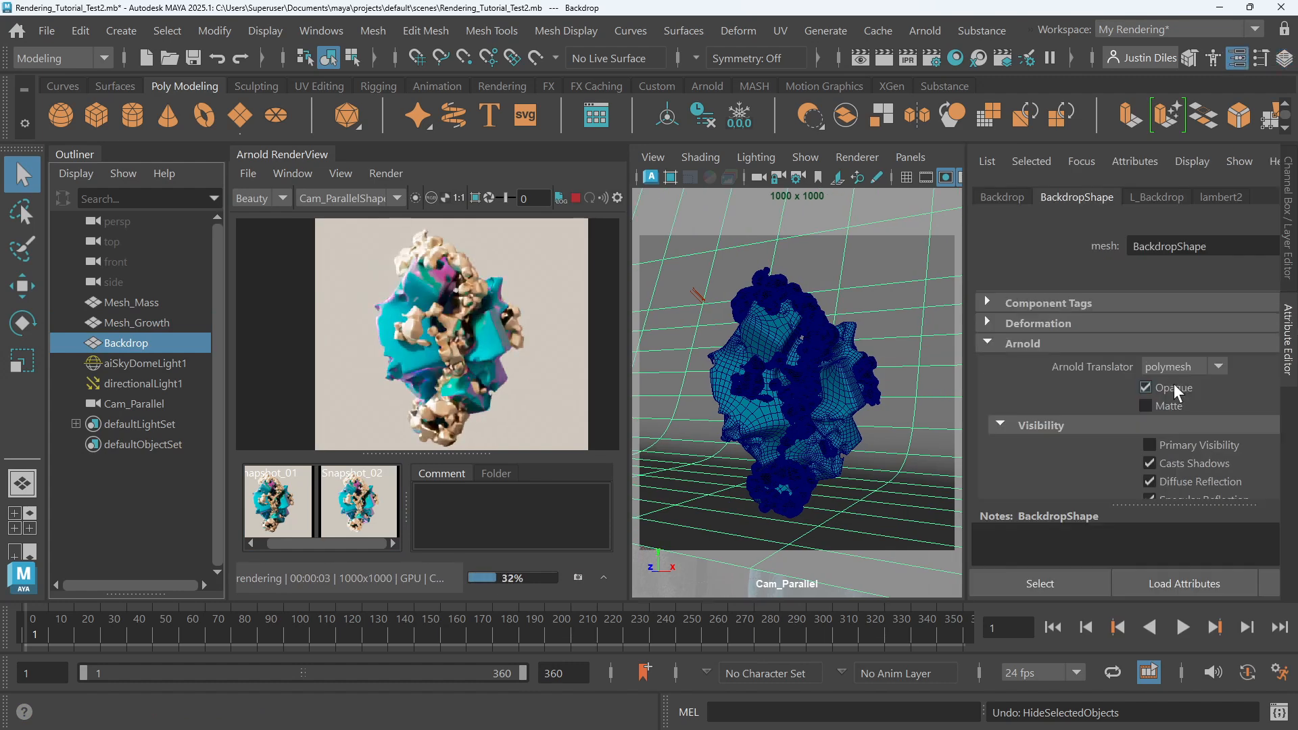
click(1149, 445)
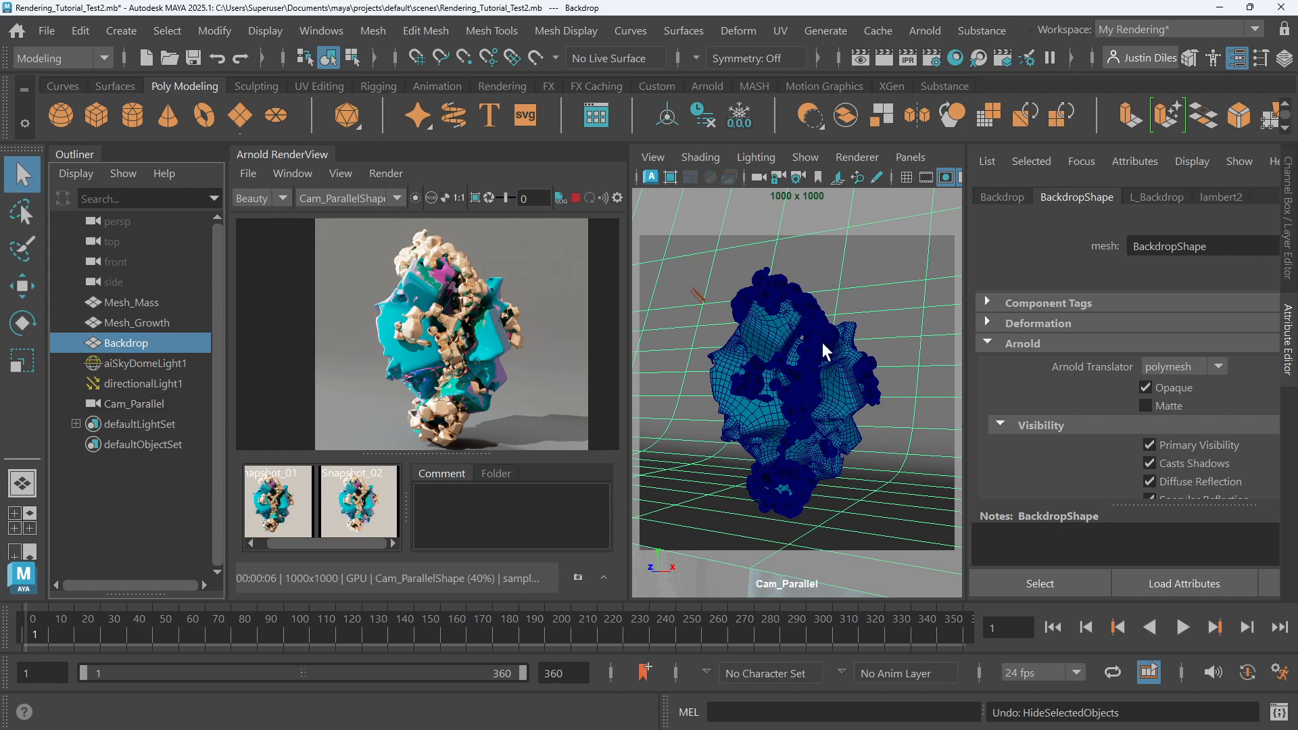
Orbit Cam_Parallel slightly around the sculpture, and switch the viewport to the persp camera with the whole sculpture in view
alt+drag(800, 309, 707, 333)
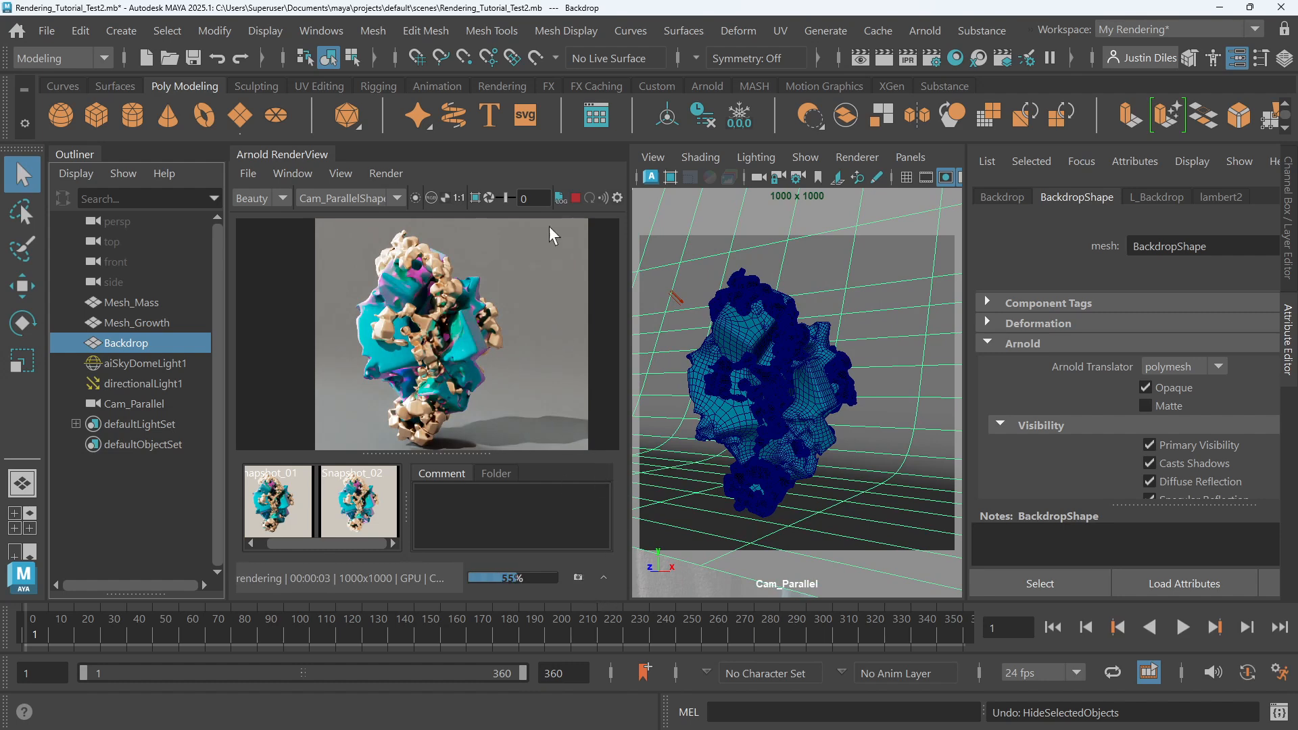
click(906, 157)
mouse_move(948, 177)
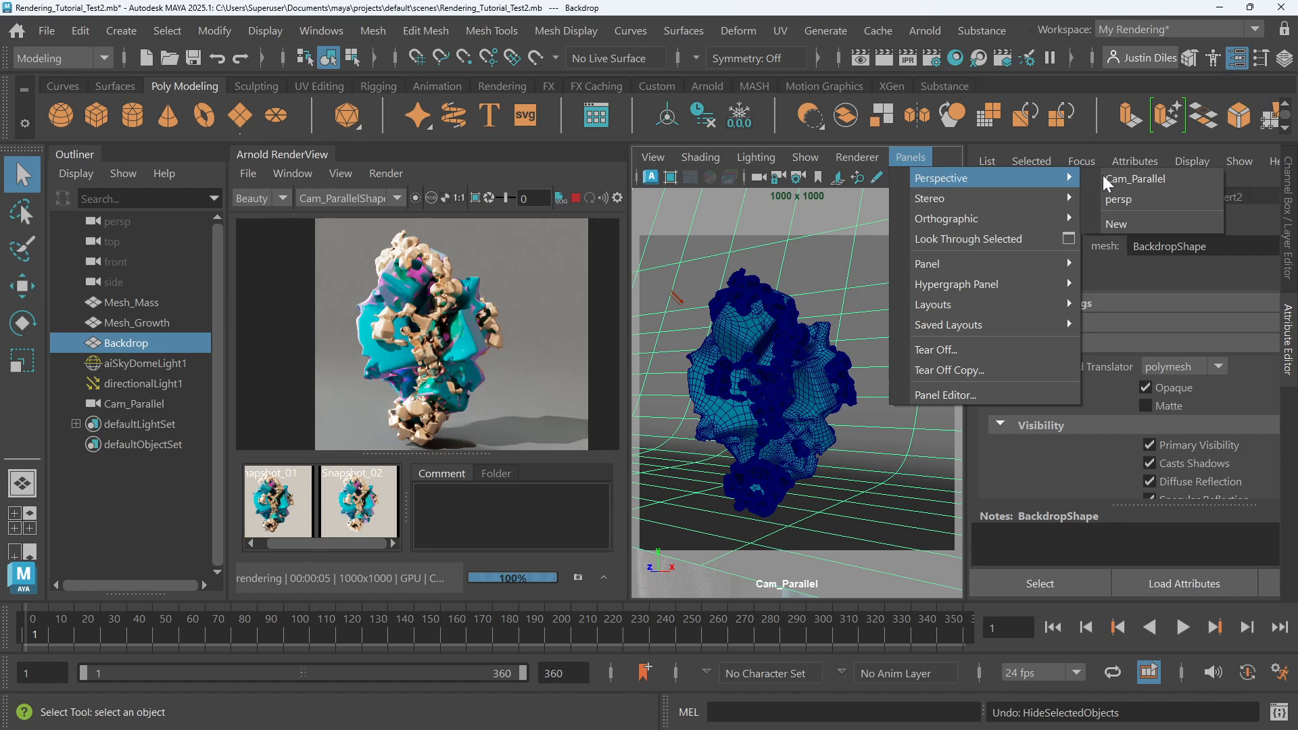
click(1147, 197)
scroll(841, 328, up, 3)
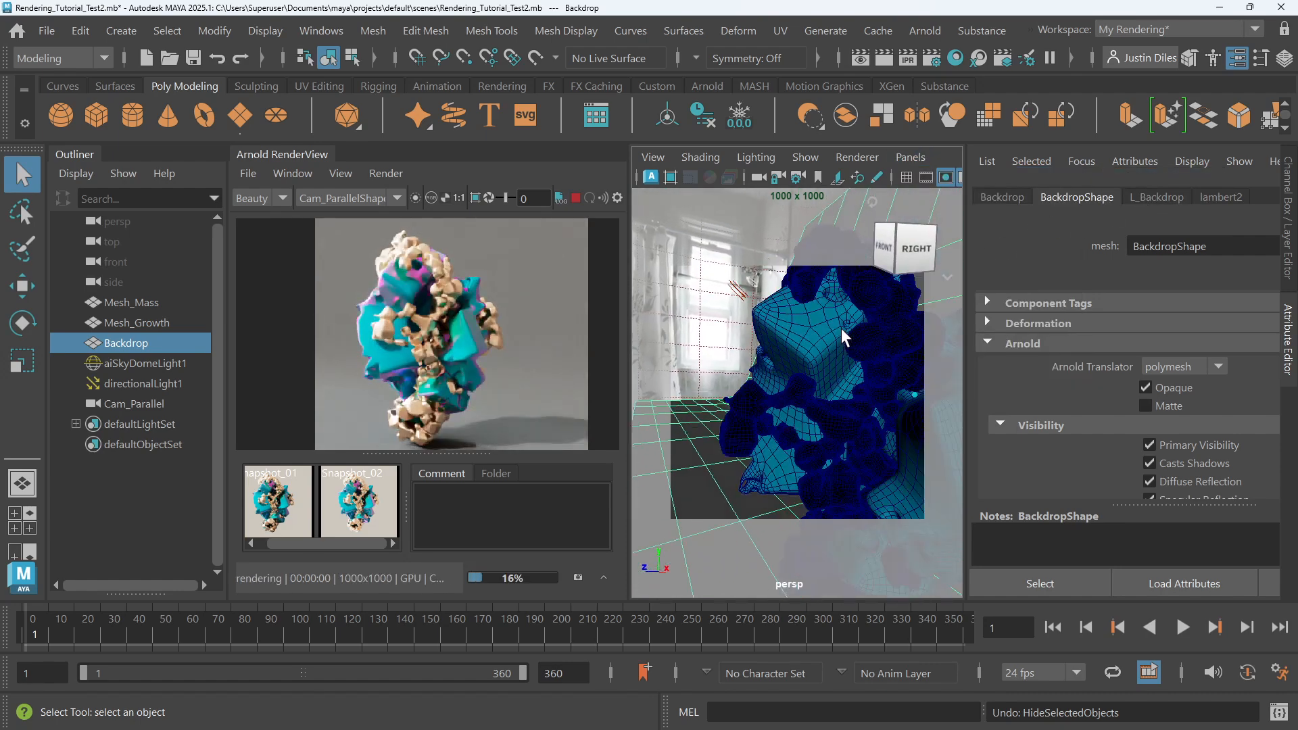
scroll(841, 329, down, 4)
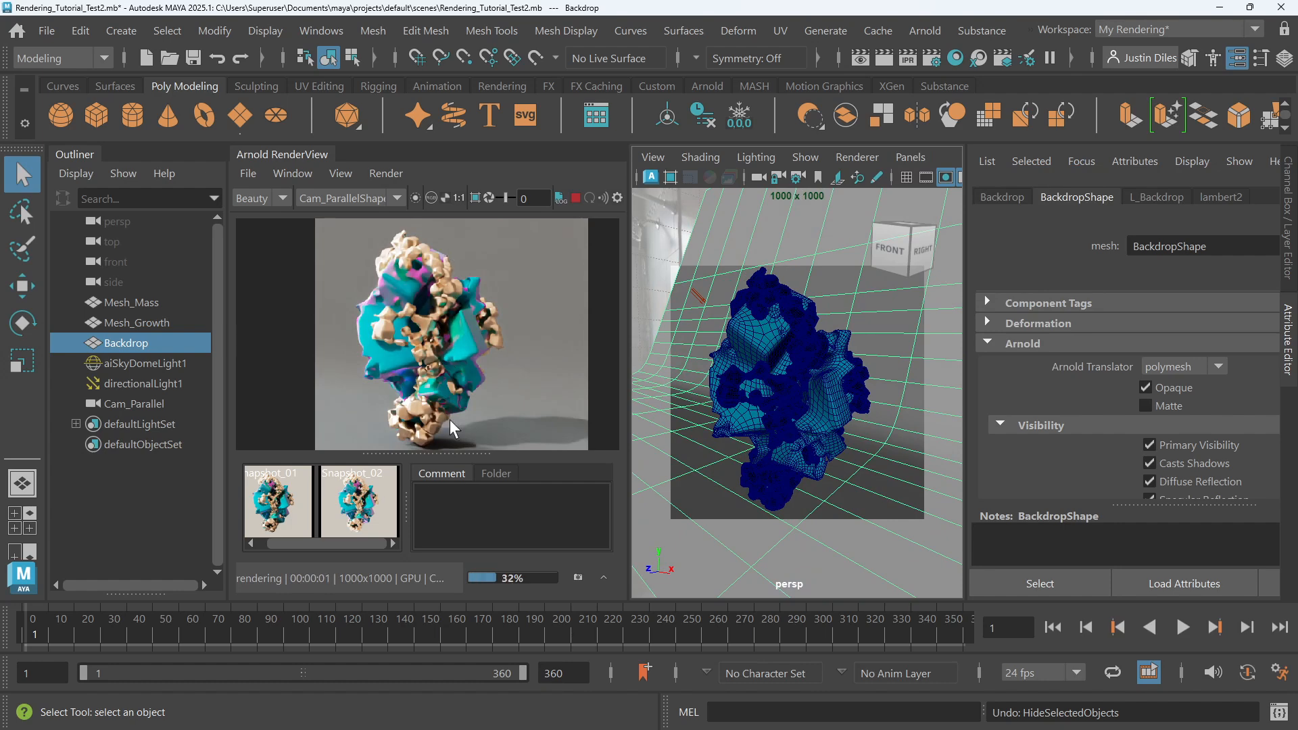
Choose Cam_ParallelShape as the camera for the Arnold render
click(386, 173)
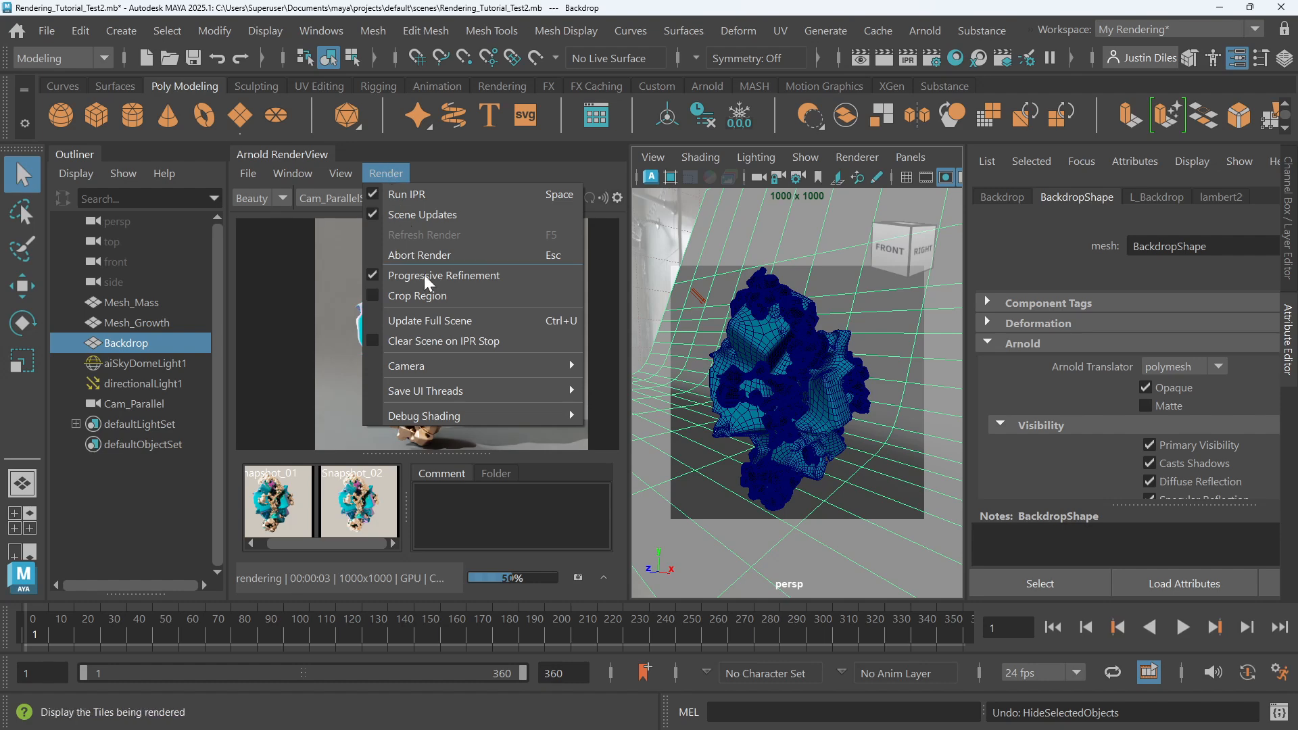
mouse_move(445, 364)
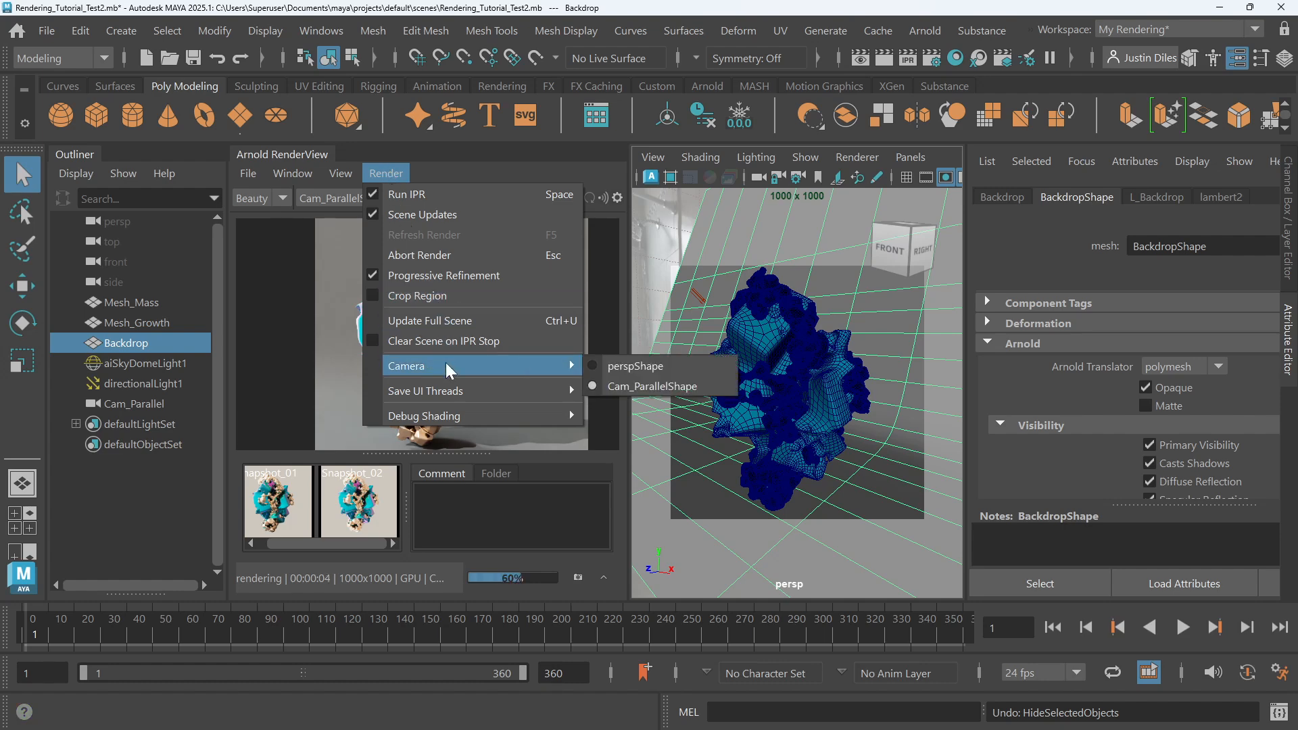
click(659, 388)
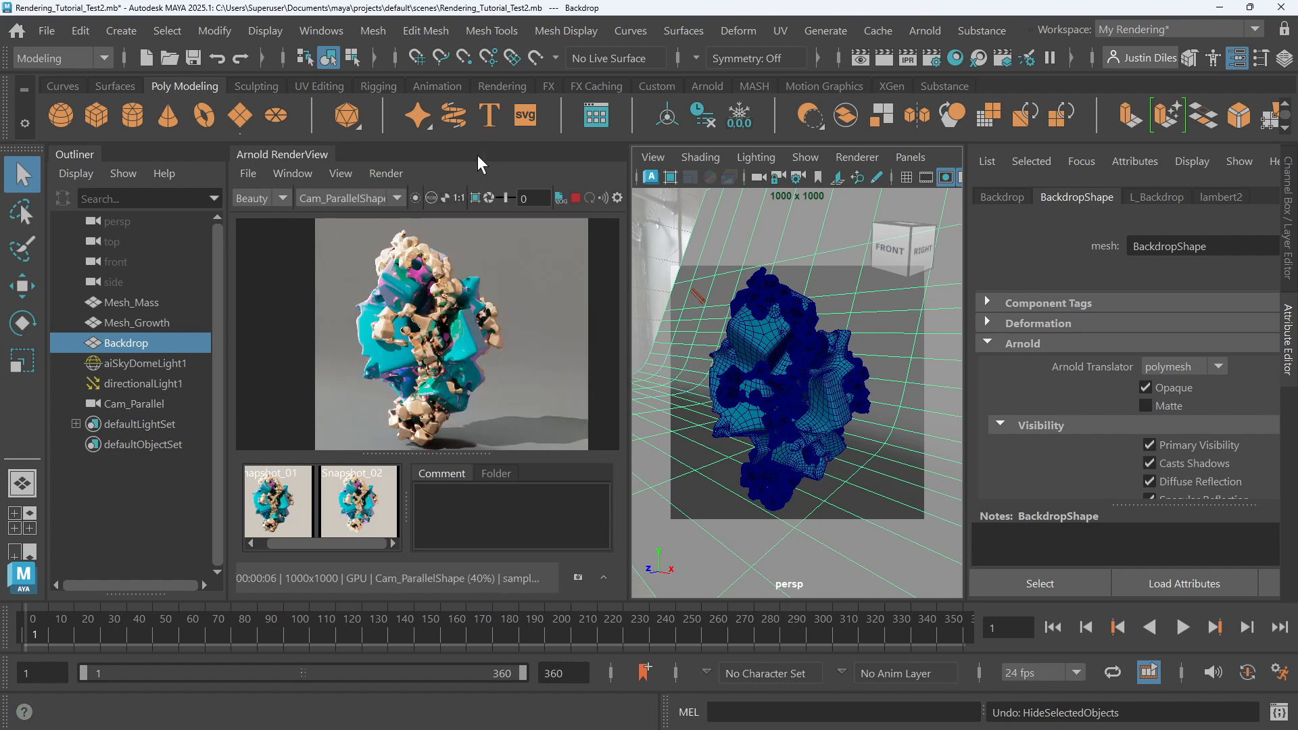